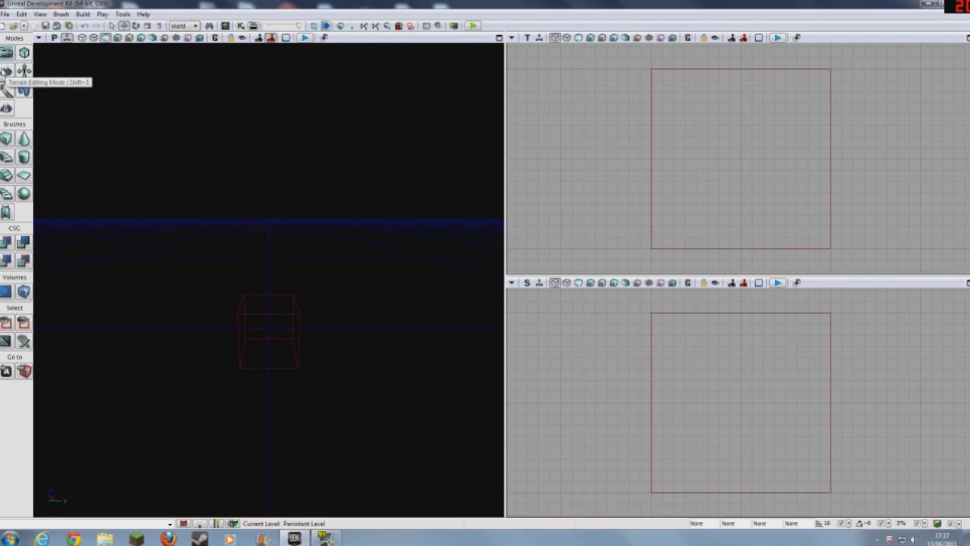
{"action": "left_click", "coordinate": [7, 71]}
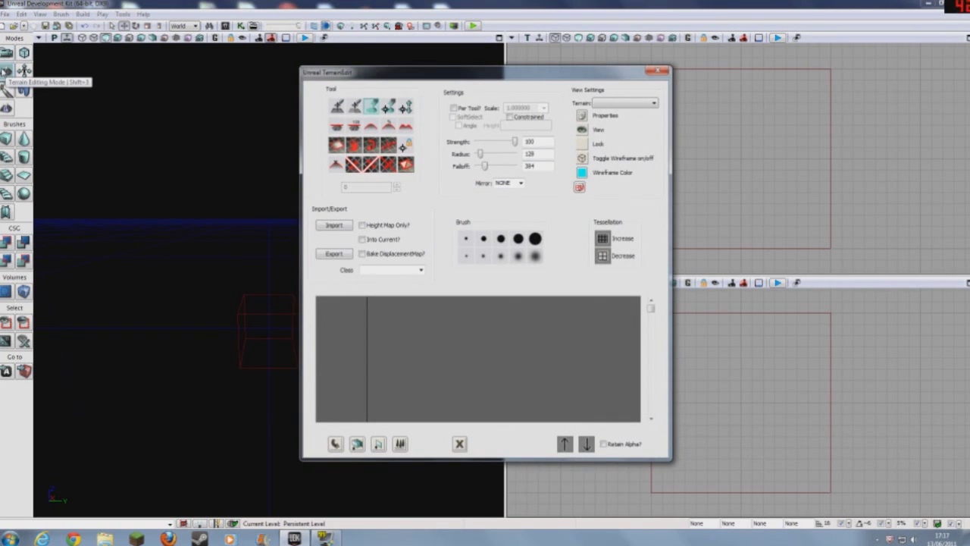
{"action": "left_click_drag", "start_coordinate": [382, 76], "coordinate": [534, 56]}
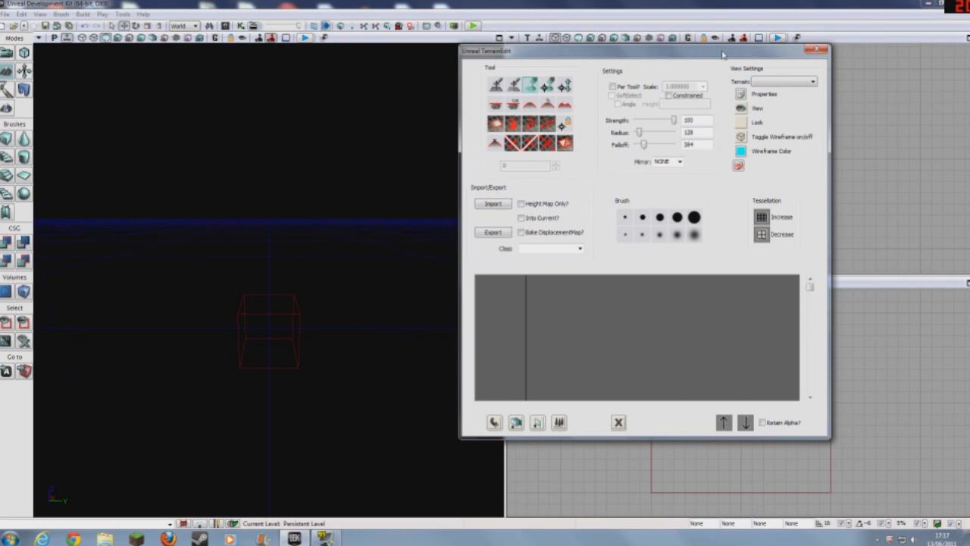
{"action": "left_click_drag", "start_coordinate": [723, 55], "coordinate": [624, 36]}
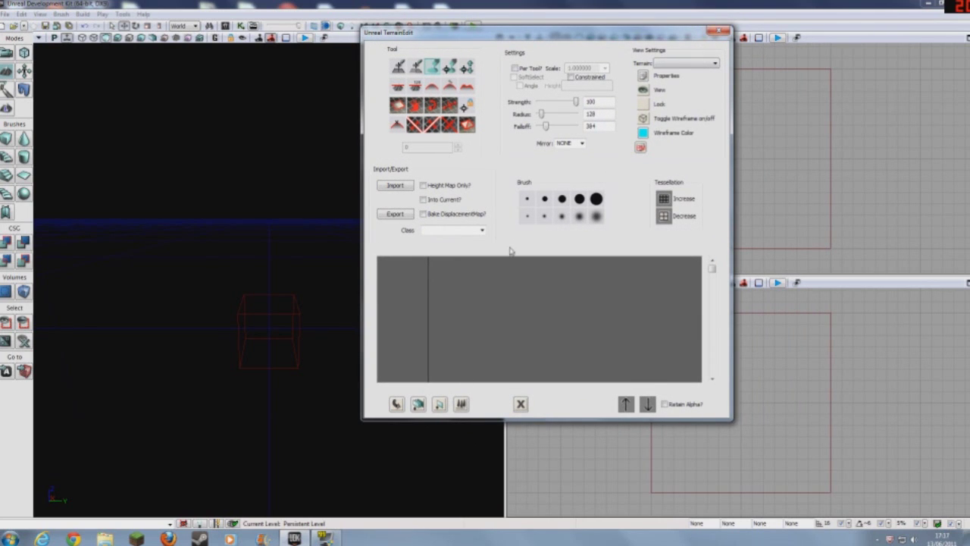
{"action": "left_click", "coordinate": [717, 32]}
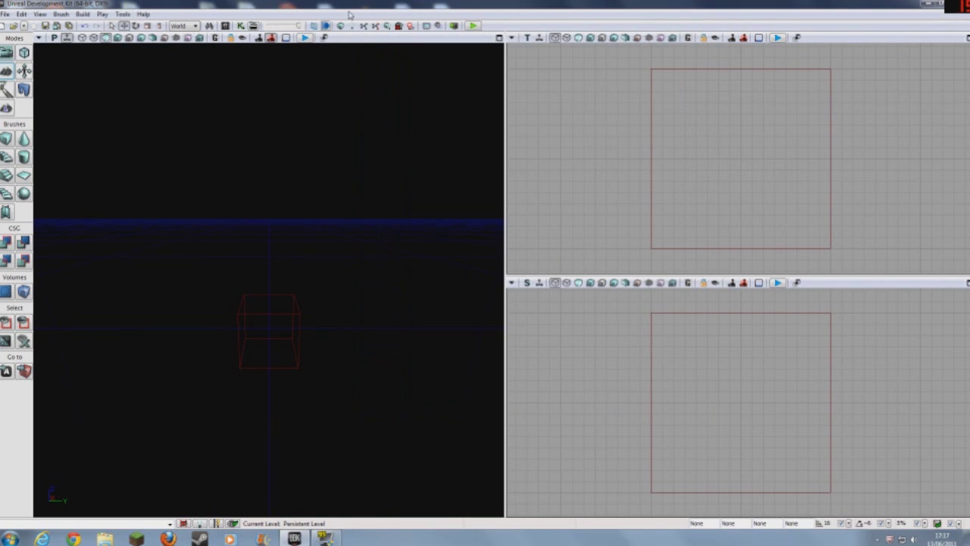
Step: Create a new terrain with 48 patches in X and 48 in Y and the layer set-up left at None
{"action": "left_click", "coordinate": [122, 13]}
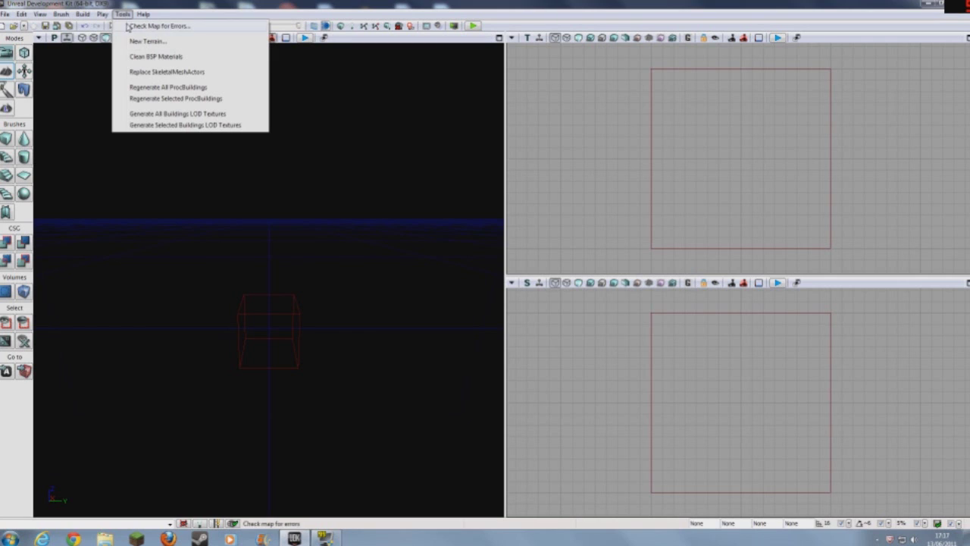
{"action": "left_click", "coordinate": [144, 40]}
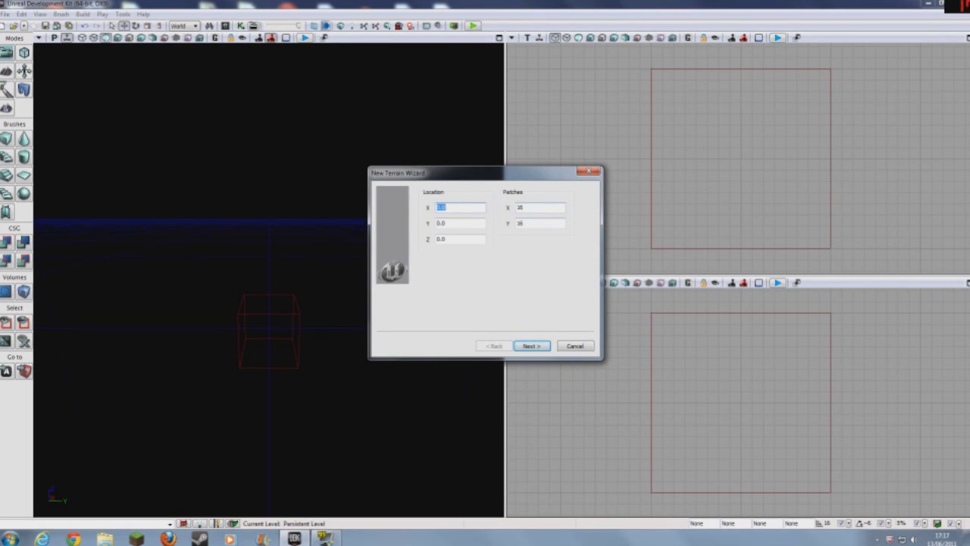
{"action": "left_click", "coordinate": [531, 345]}
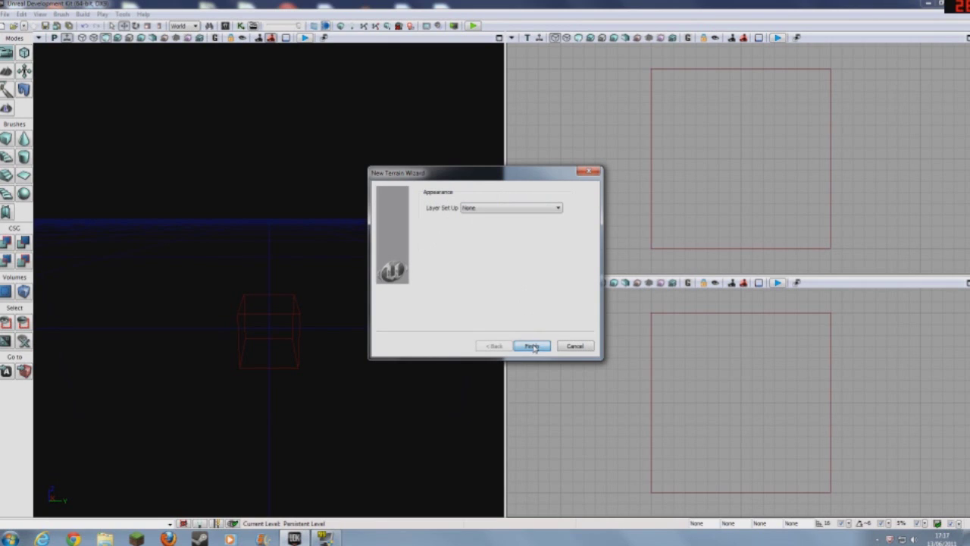
{"action": "left_click", "coordinate": [497, 347]}
{"action": "left_click", "coordinate": [531, 207]}
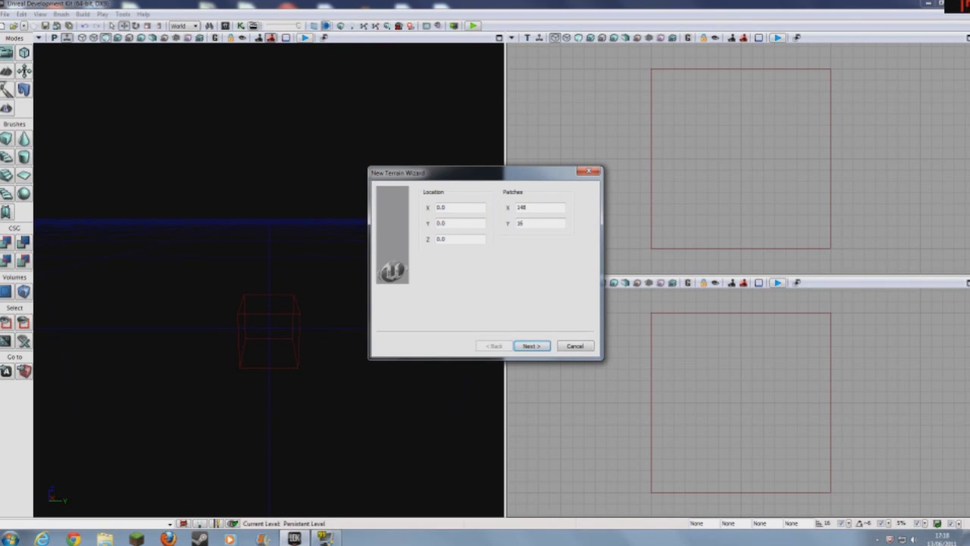
{"action": "type", "text": "48"}
{"action": "double_click", "coordinate": [537, 223]}
{"action": "type", "text": "48"}
{"action": "left_click", "coordinate": [533, 346]}
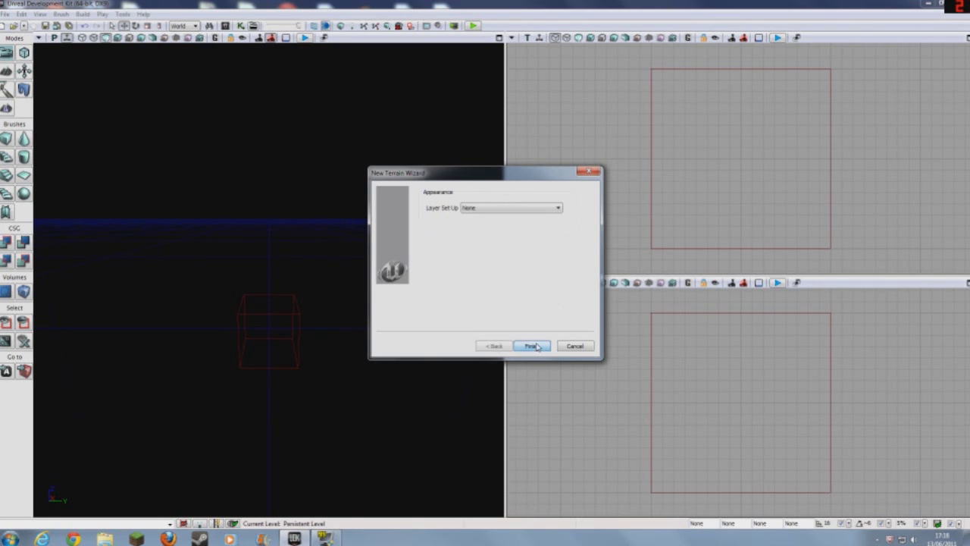
{"action": "left_click", "coordinate": [525, 209]}
{"action": "left_click", "coordinate": [524, 216]}
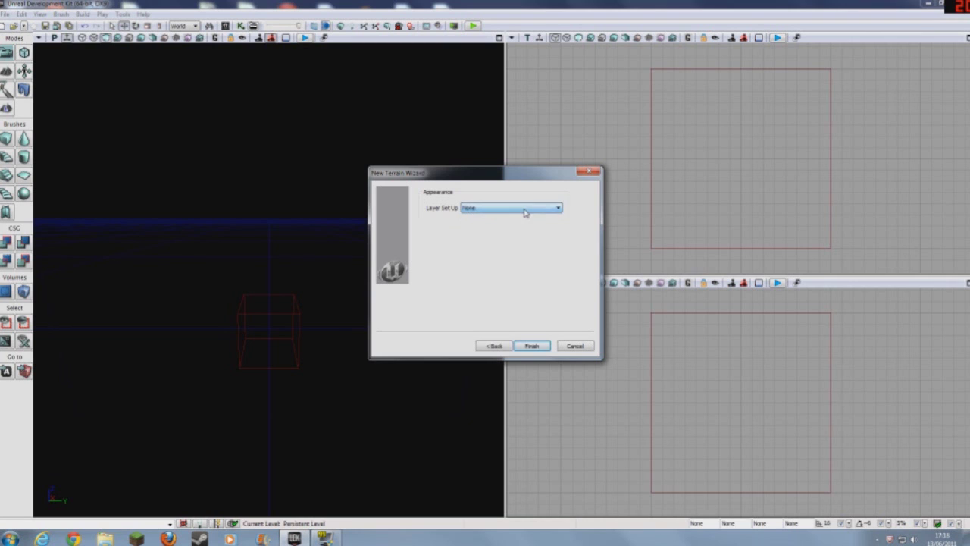
{"action": "left_click", "coordinate": [538, 347]}
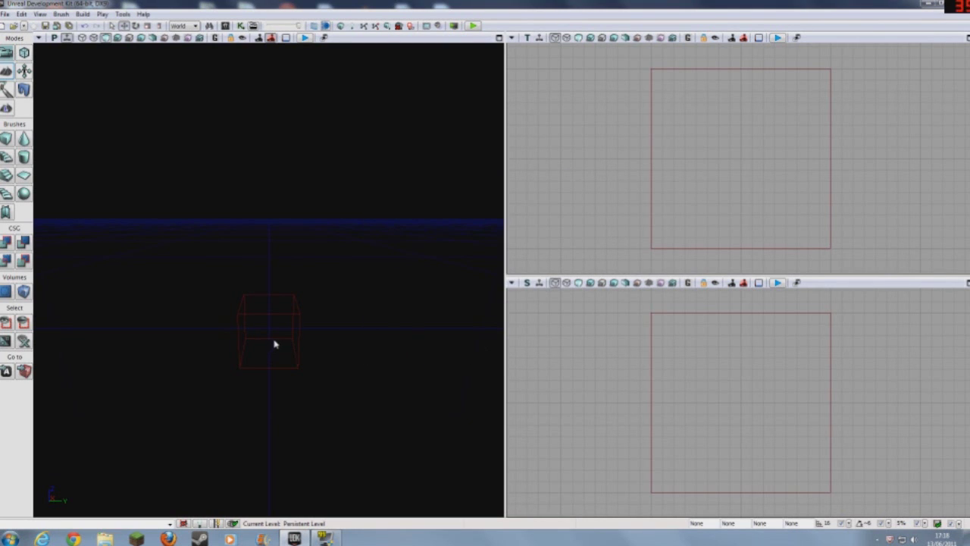
Step: Select the new terrain in the perspective view and open the terrain editing tools for it
{"action": "mouse_move", "coordinate": [372, 398]}
{"action": "right_mouse_down"}
{"action": "mouse_move", "coordinate": [454, 292]}
{"action": "mouse_move", "coordinate": [455, 273]}
{"action": "mouse_move", "coordinate": [412, 347]}
{"action": "mouse_move", "coordinate": [365, 339]}
{"action": "mouse_move", "coordinate": [369, 332]}
{"action": "mouse_move", "coordinate": [374, 325]}
{"action": "mouse_move", "coordinate": [372, 399]}
{"action": "right_mouse_up"}
{"action": "key", "text": "s"}
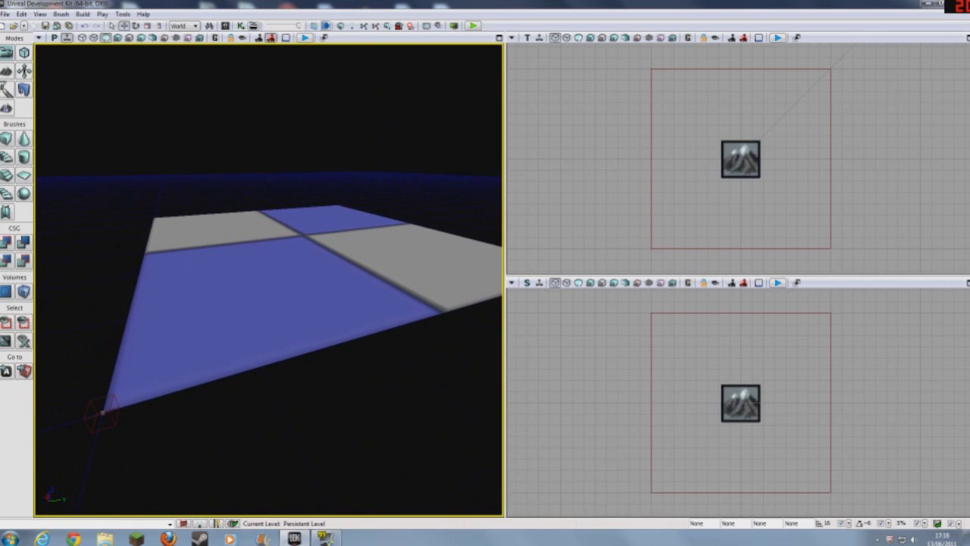
{"action": "left_click", "coordinate": [326, 311]}
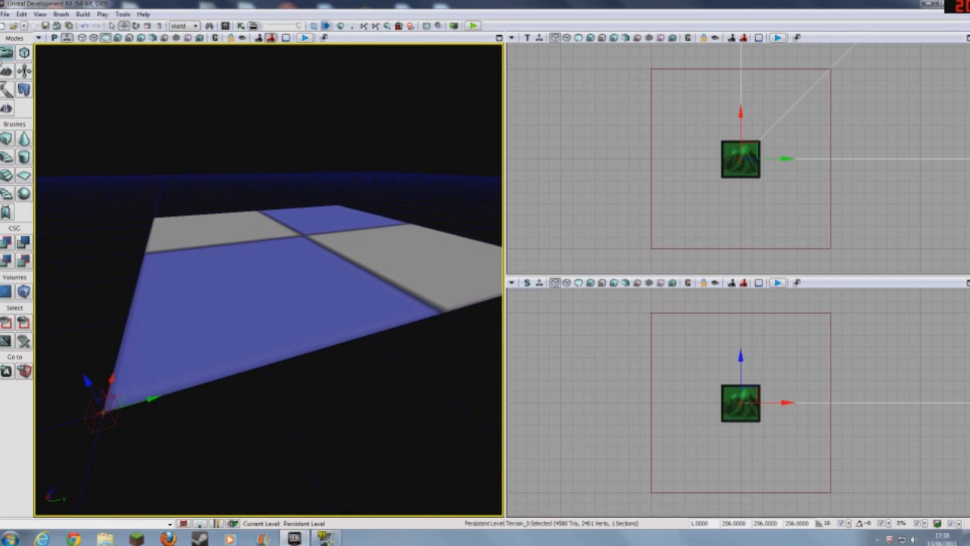
{"action": "left_click", "coordinate": [7, 71]}
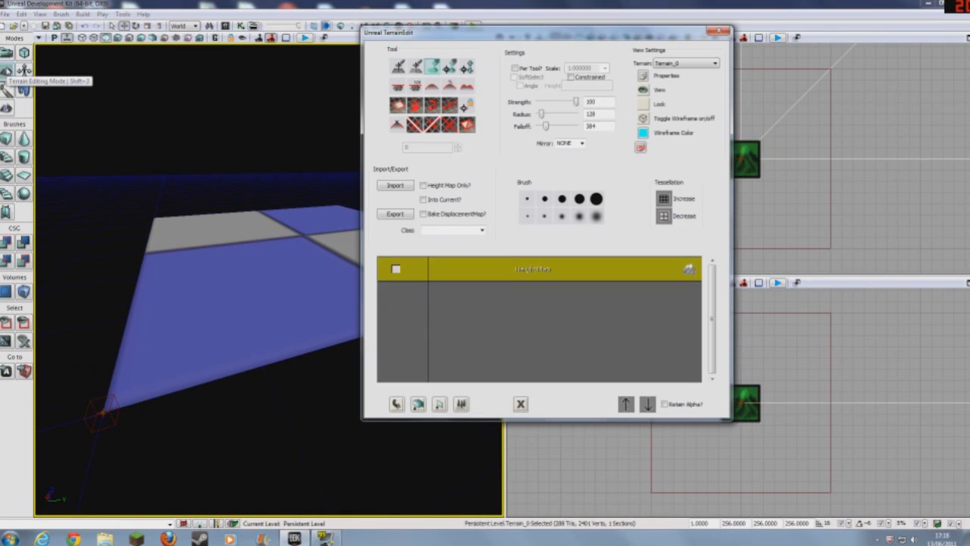
{"action": "left_click_drag", "start_coordinate": [475, 36], "coordinate": [589, 70]}
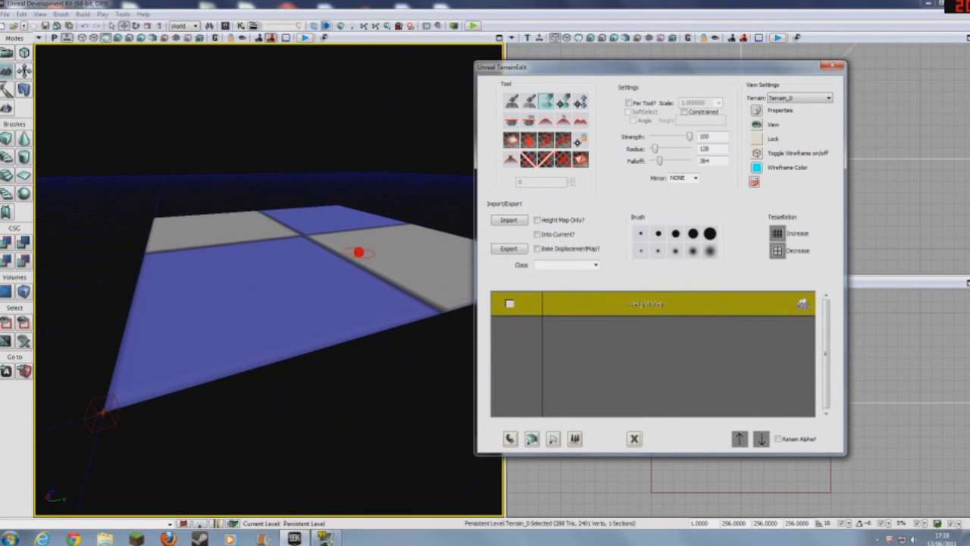
Step: Show the terrain's wireframe and increase its tessellation once, accepting the added vertices
{"action": "left_click", "coordinate": [545, 101]}
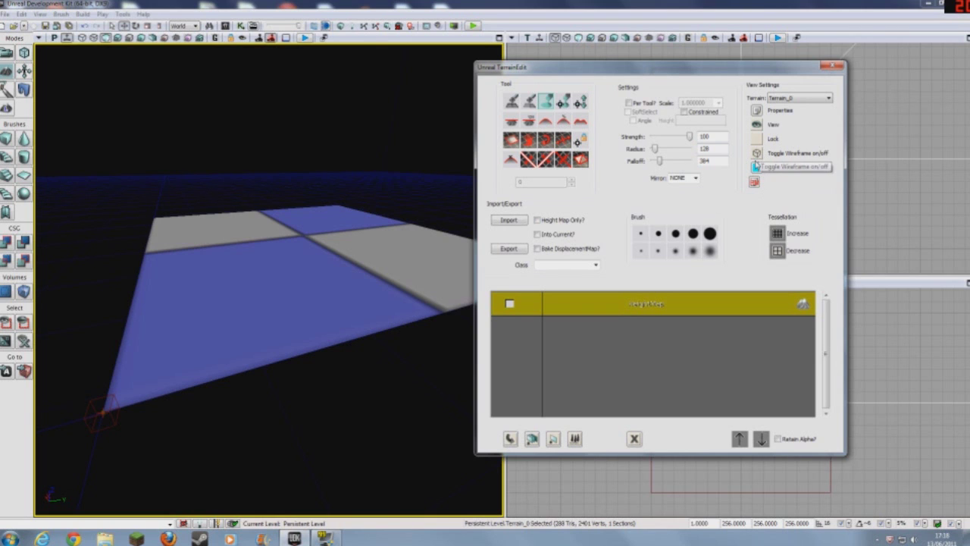
{"action": "left_click", "coordinate": [756, 154]}
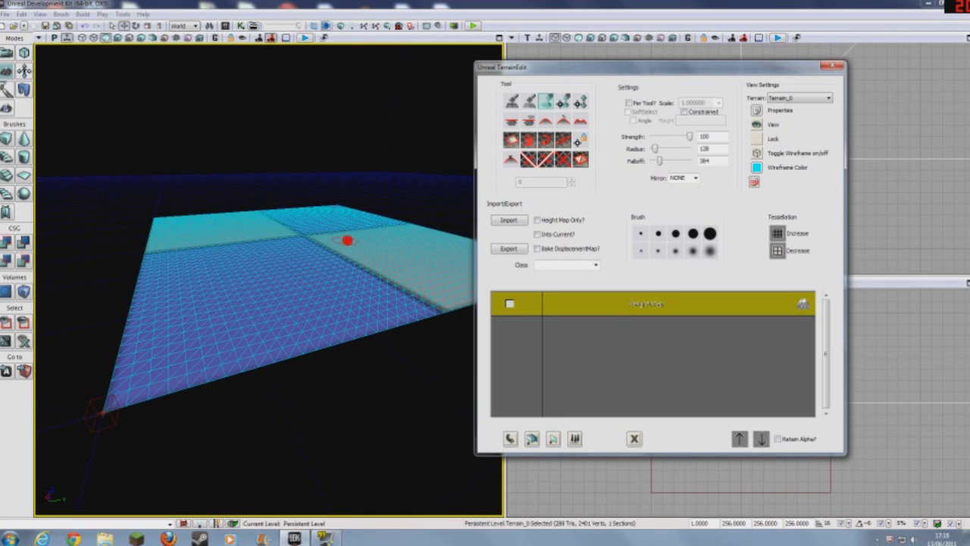
{"action": "left_click", "coordinate": [777, 233]}
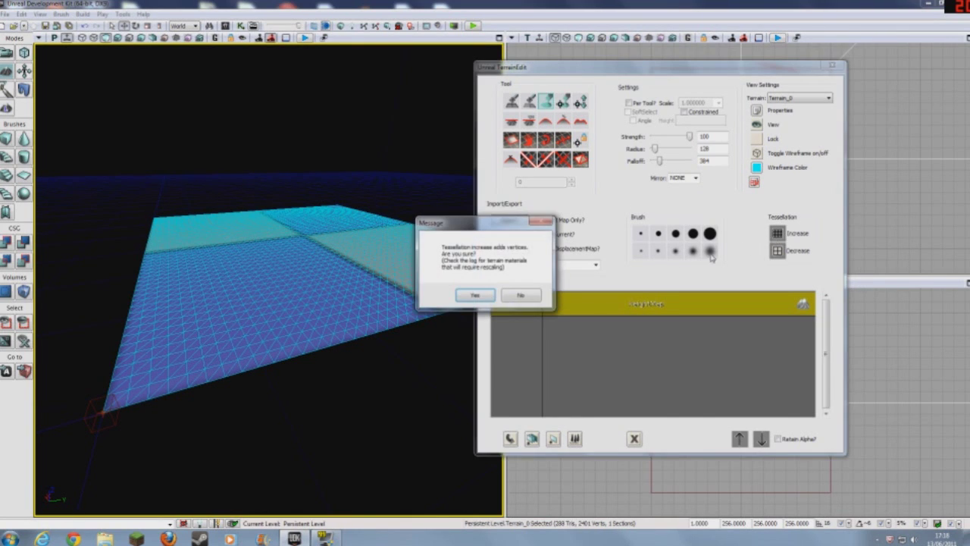
{"action": "left_click", "coordinate": [476, 296]}
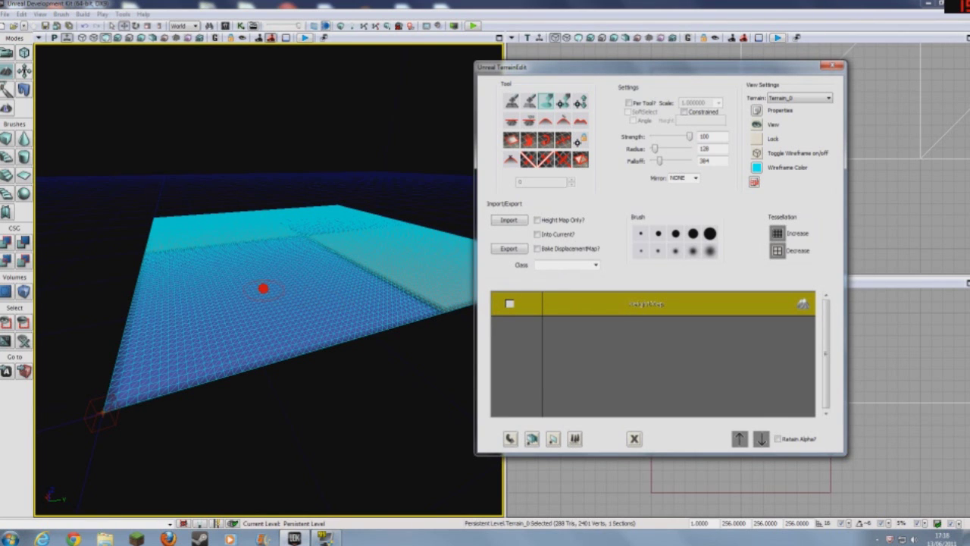
Step: Raise a ring of hills around the borders of the terrain's near section with the Paint tool
{"action": "mouse_move", "coordinate": [256, 286]}
{"action": "right_mouse_down"}
{"action": "mouse_move", "coordinate": [228, 260]}
{"action": "mouse_move", "coordinate": [231, 220]}
{"action": "mouse_move", "coordinate": [243, 346]}
{"action": "right_mouse_up"}
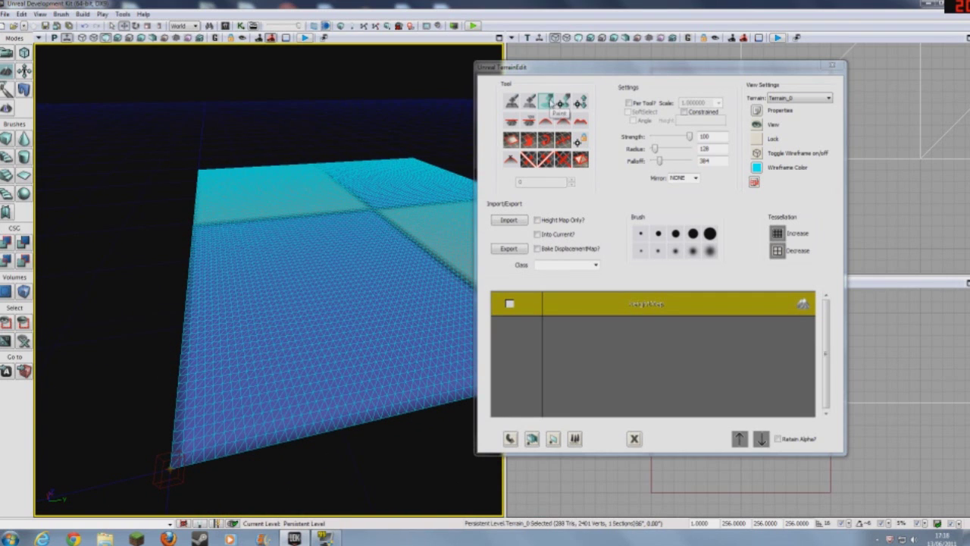
{"action": "left_click", "coordinate": [544, 103]}
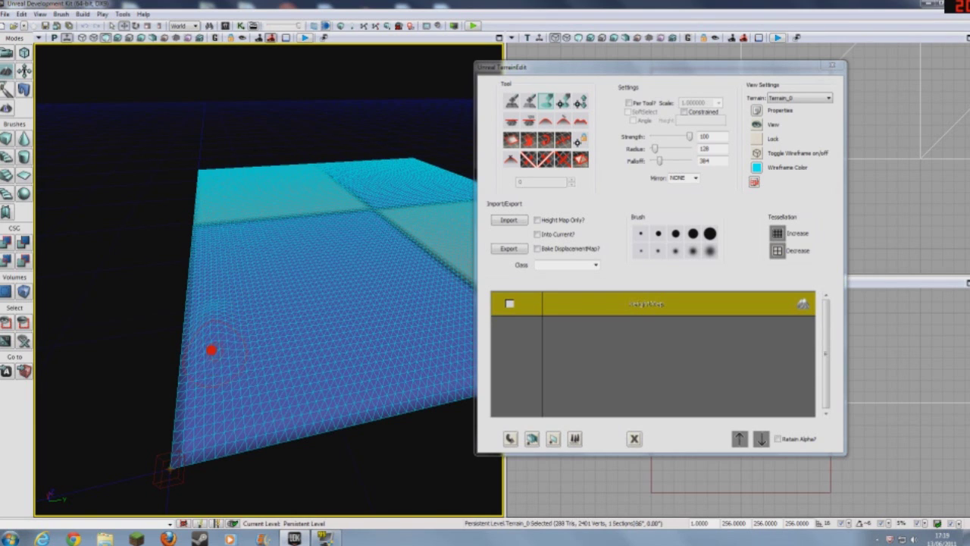
{"action": "mouse_move", "coordinate": [232, 415]}
{"action": "left_mouse_down", "text": "ctrl"}
{"action": "mouse_move", "coordinate": [338, 381]}
{"action": "mouse_move", "coordinate": [247, 372]}
{"action": "mouse_move", "coordinate": [223, 264]}
{"action": "mouse_move", "coordinate": [222, 297]}
{"action": "mouse_move", "coordinate": [251, 347]}
{"action": "mouse_move", "coordinate": [288, 363]}
{"action": "mouse_move", "coordinate": [281, 379]}
{"action": "mouse_move", "coordinate": [231, 314]}
{"action": "mouse_move", "coordinate": [215, 210]}
{"action": "left_mouse_up", "text": "ctrl"}
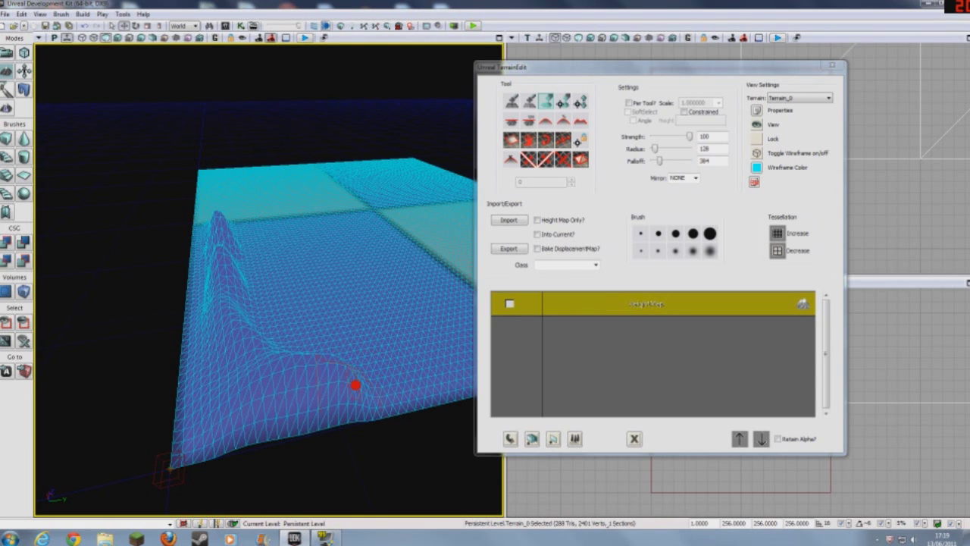
{"action": "right_click_drag", "start_coordinate": [368, 386], "coordinate": [206, 212]}
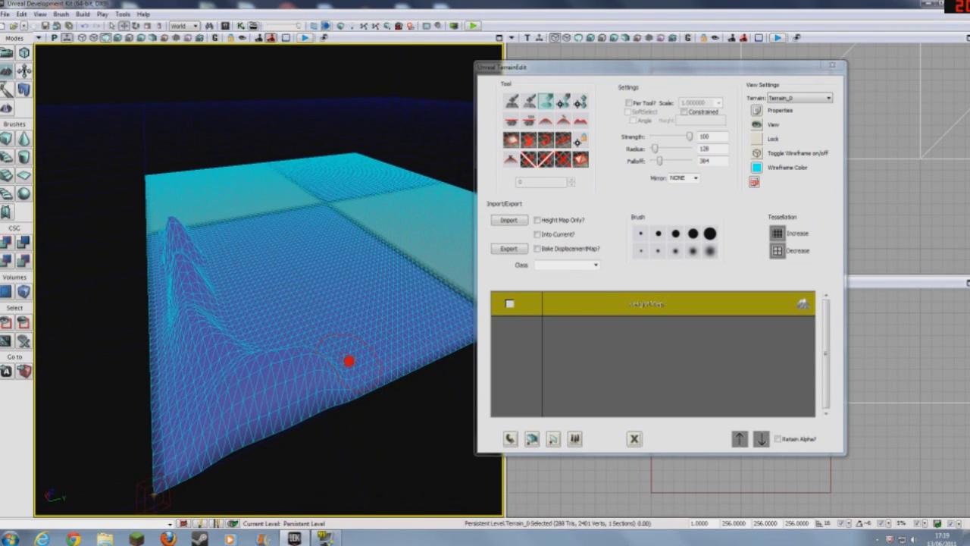
{"action": "mouse_move", "coordinate": [337, 363]}
{"action": "left_mouse_down", "text": "ctrl"}
{"action": "mouse_move", "coordinate": [405, 327]}
{"action": "mouse_move", "coordinate": [331, 361]}
{"action": "mouse_move", "coordinate": [256, 354]}
{"action": "left_mouse_up", "text": "ctrl"}
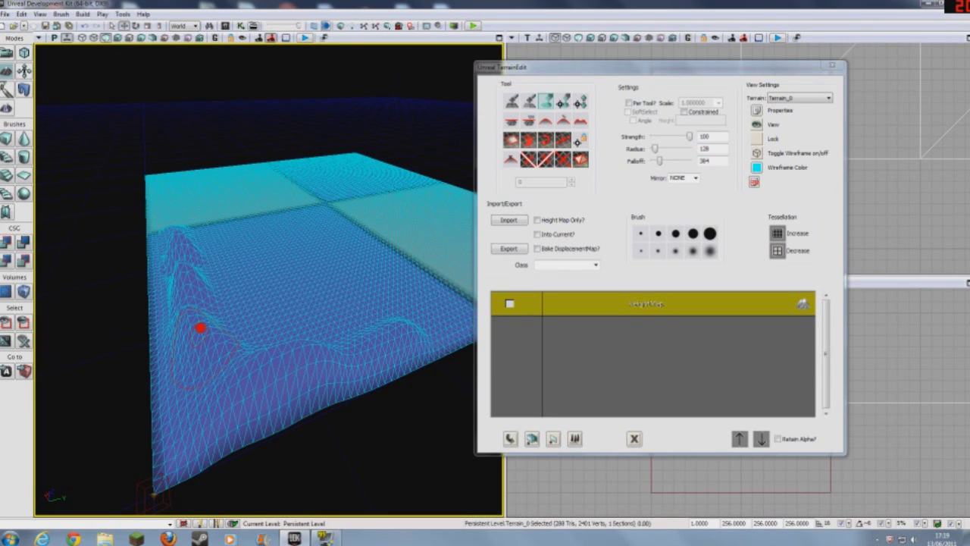
{"action": "left_click_drag", "start_coordinate": [448, 305], "coordinate": [463, 269], "text": "ctrl"}
{"action": "mouse_move", "coordinate": [446, 232]}
{"action": "left_mouse_down", "text": "ctrl"}
{"action": "mouse_move", "coordinate": [455, 296]}
{"action": "mouse_move", "coordinate": [455, 255]}
{"action": "mouse_move", "coordinate": [425, 219]}
{"action": "mouse_move", "coordinate": [392, 207]}
{"action": "mouse_move", "coordinate": [341, 210]}
{"action": "mouse_move", "coordinate": [389, 204]}
{"action": "left_mouse_up", "text": "ctrl"}
{"action": "mouse_move", "coordinate": [203, 246]}
{"action": "left_mouse_down", "text": "ctrl"}
{"action": "mouse_move", "coordinate": [173, 242]}
{"action": "mouse_move", "coordinate": [177, 225]}
{"action": "mouse_move", "coordinate": [249, 212]}
{"action": "mouse_move", "coordinate": [268, 221]}
{"action": "left_mouse_up", "text": "ctrl"}
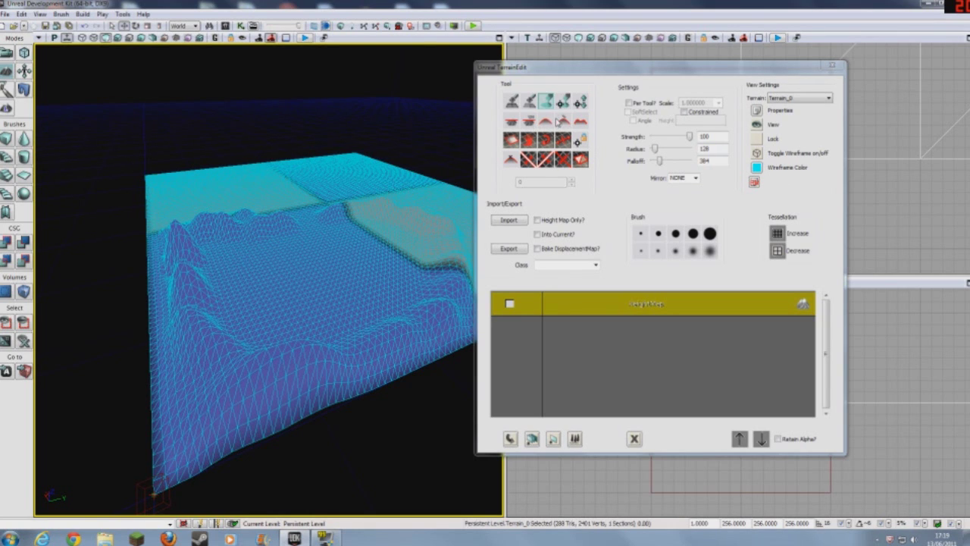
Step: Try the Flatten tool on the hills along the terrain's near edge and undo the stroke
{"action": "left_click", "coordinate": [511, 122]}
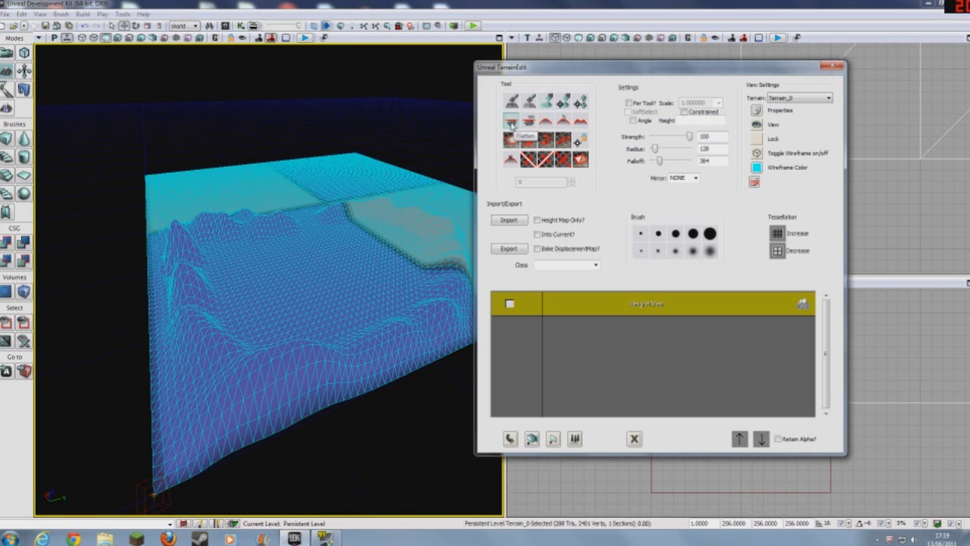
{"action": "mouse_move", "coordinate": [306, 364]}
{"action": "left_mouse_down"}
{"action": "mouse_move", "coordinate": [285, 351]}
{"action": "mouse_move", "coordinate": [332, 342]}
{"action": "mouse_move", "coordinate": [357, 351]}
{"action": "mouse_move", "coordinate": [259, 321]}
{"action": "left_mouse_up"}
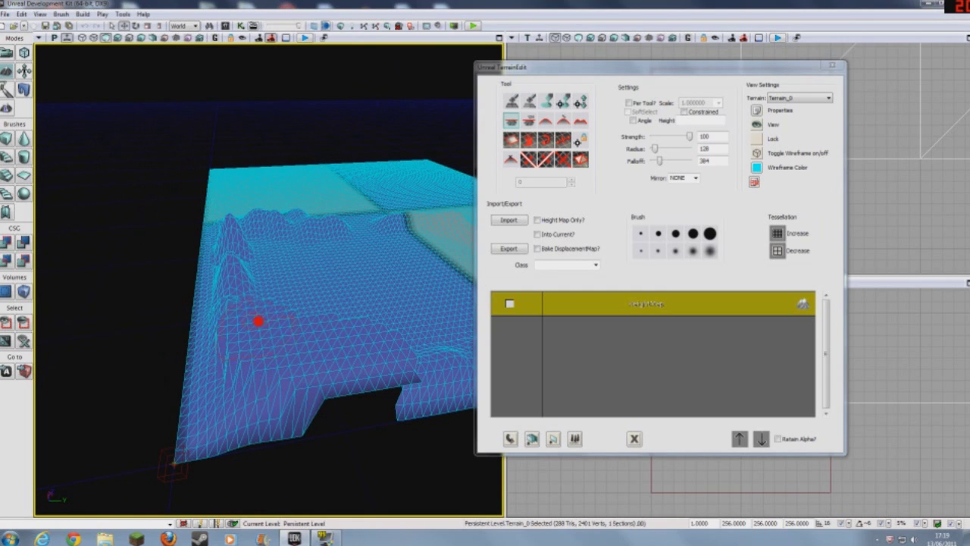
{"action": "key", "text": "ctrl+z"}
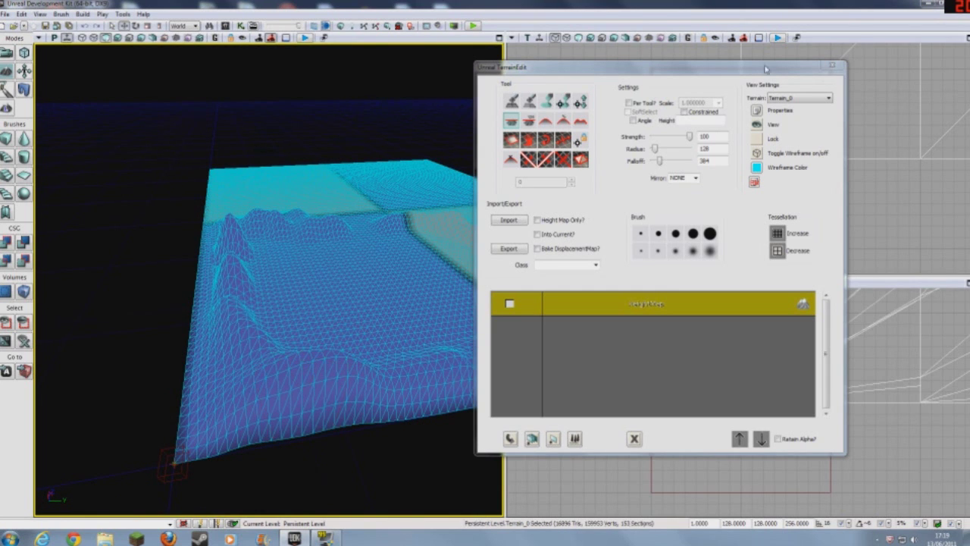
Step: Smooth the hills along the terrain's near edge, and level a small hill on the far ridge with the Average tool
{"action": "left_click_drag", "start_coordinate": [562, 89], "coordinate": [595, 88]}
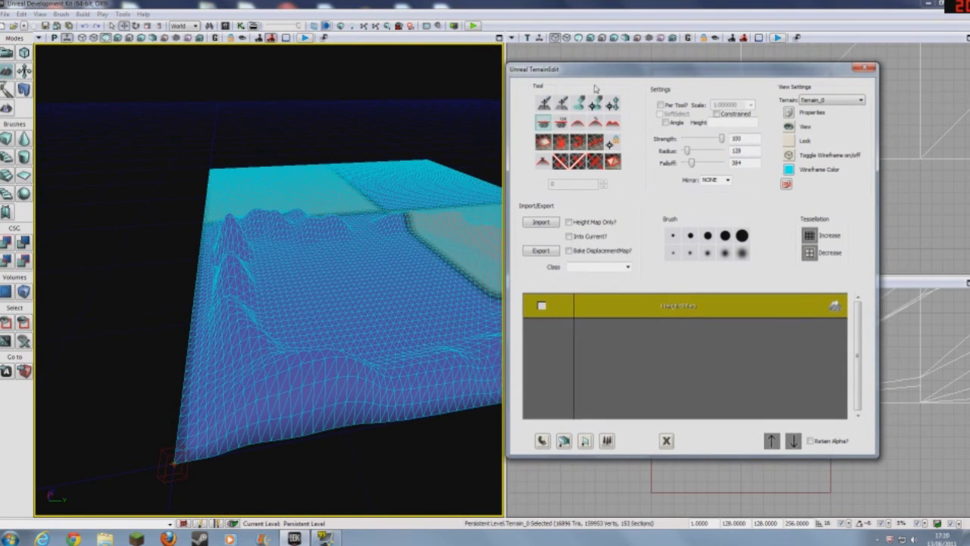
{"action": "left_click", "coordinate": [584, 126]}
{"action": "right_click_drag", "start_coordinate": [326, 380], "coordinate": [288, 353]}
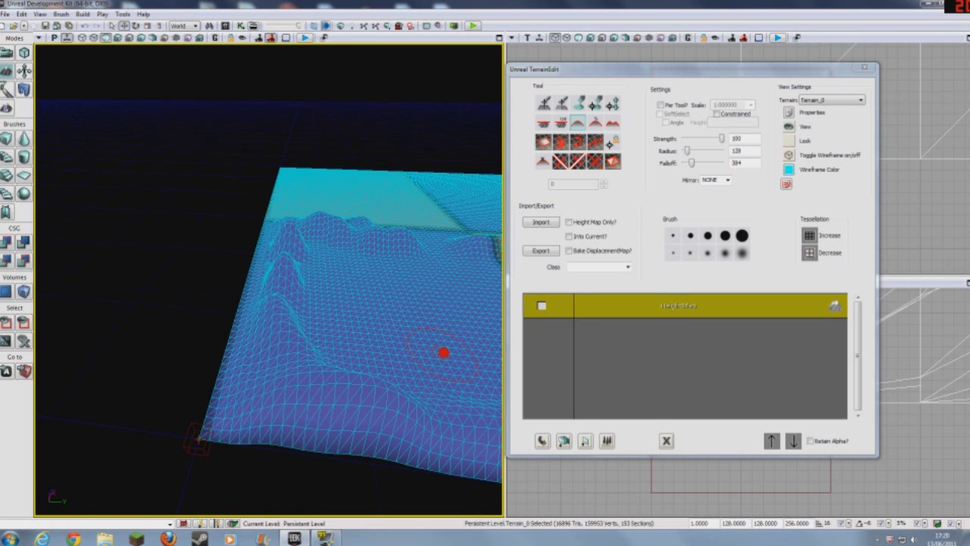
{"action": "right_click_drag", "start_coordinate": [443, 352], "coordinate": [491, 332]}
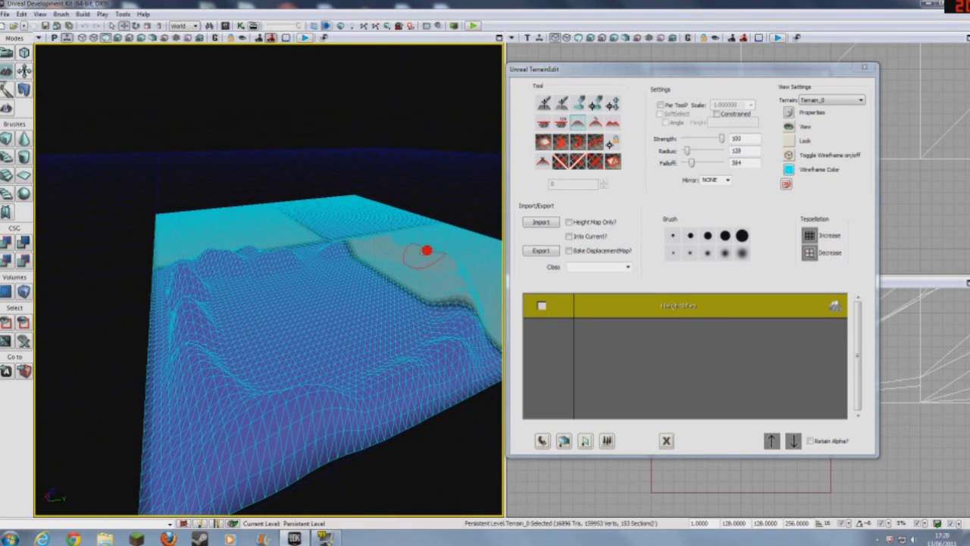
{"action": "left_click", "coordinate": [595, 124]}
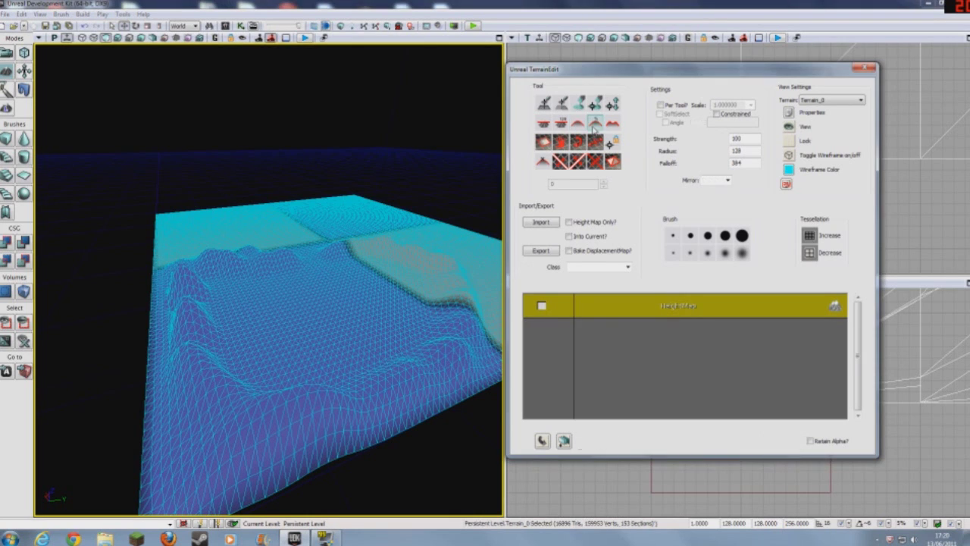
{"action": "left_click", "coordinate": [305, 263]}
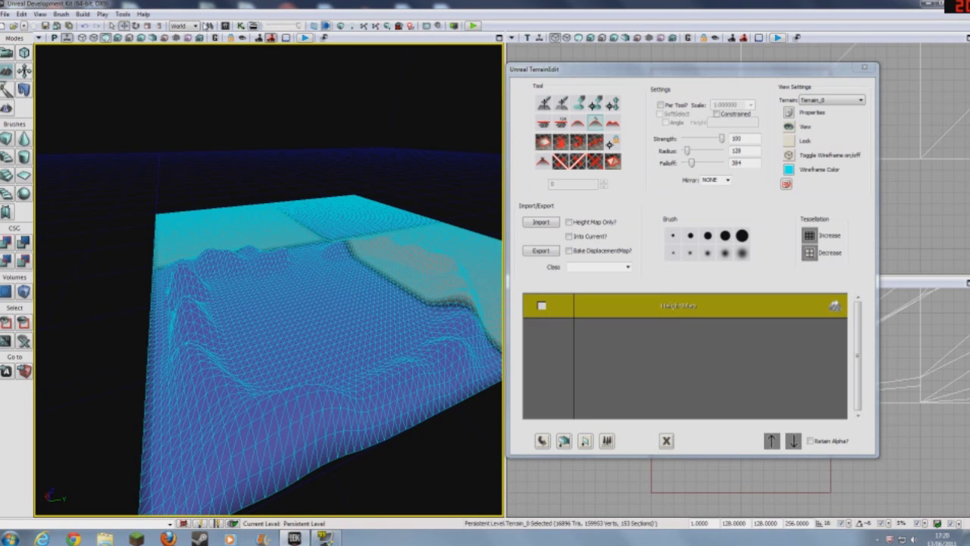
Step: Open the Content Browser and filter its assets to time-varying material instances
{"action": "left_click", "coordinate": [224, 25]}
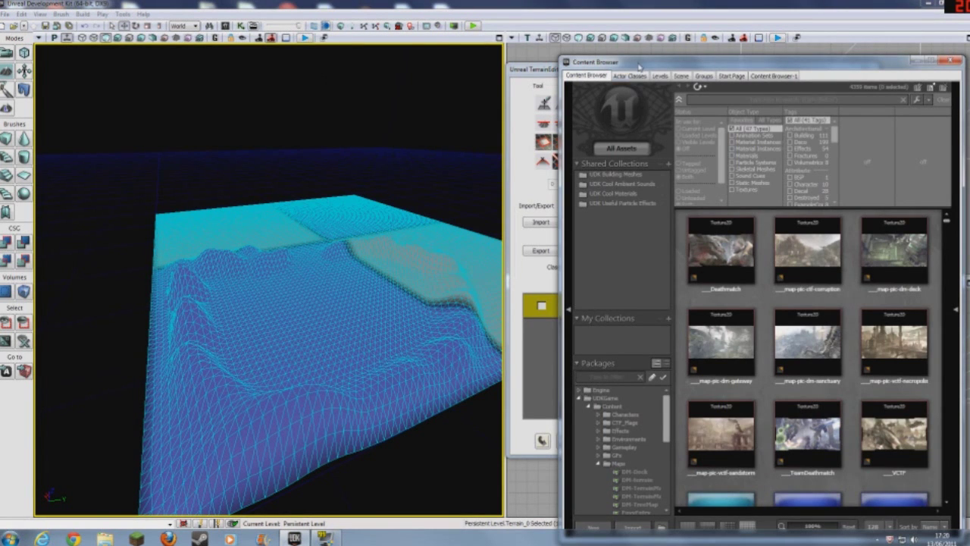
{"action": "left_click_drag", "start_coordinate": [639, 67], "coordinate": [364, 32]}
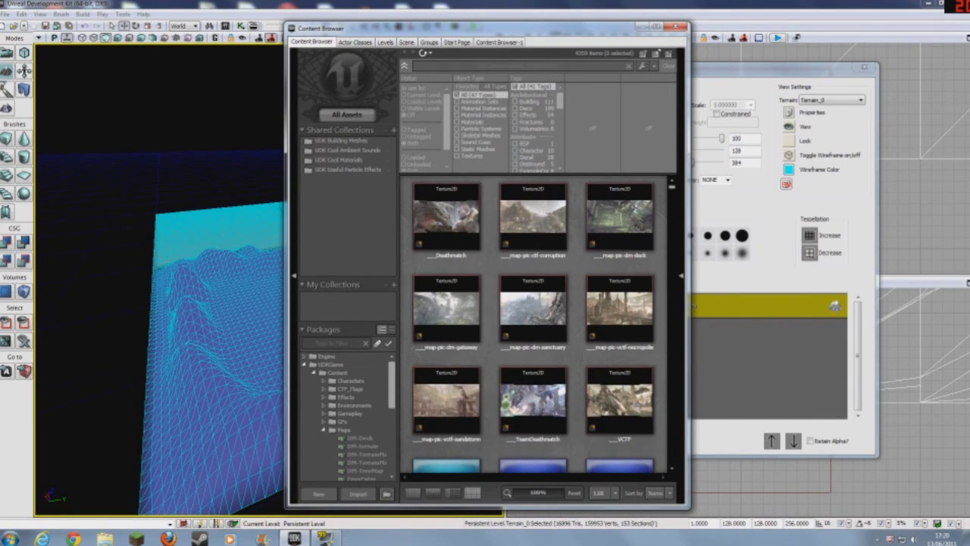
{"action": "left_click", "coordinate": [483, 115]}
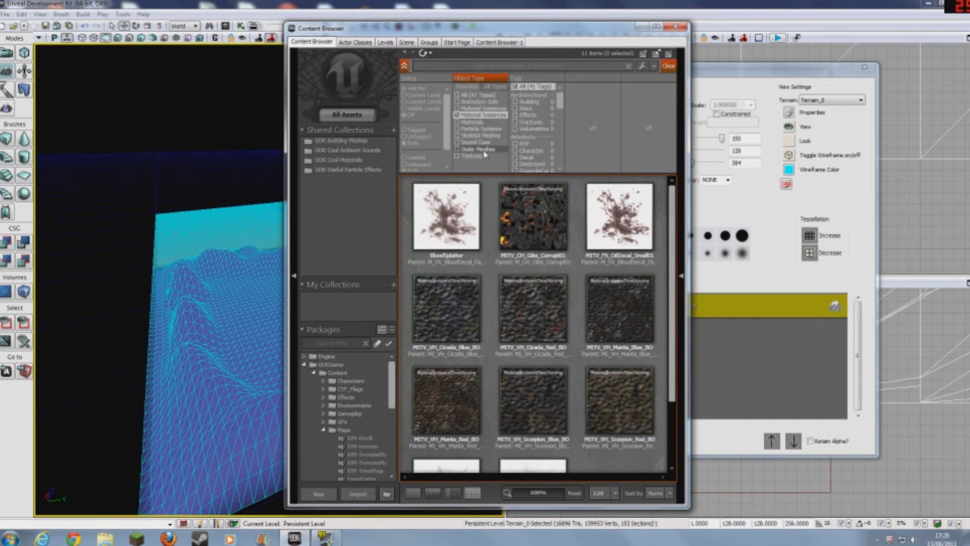
Step: Add textures to the asset type filter and look through those tagged Outdoors, clearing the tag when done
{"action": "left_click", "coordinate": [485, 155]}
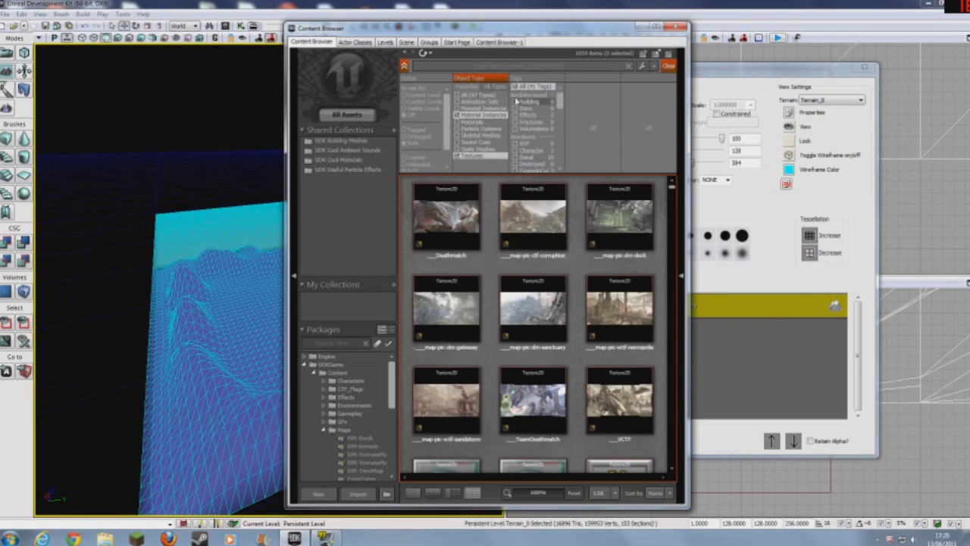
{"action": "left_click_drag", "start_coordinate": [560, 106], "coordinate": [558, 153]}
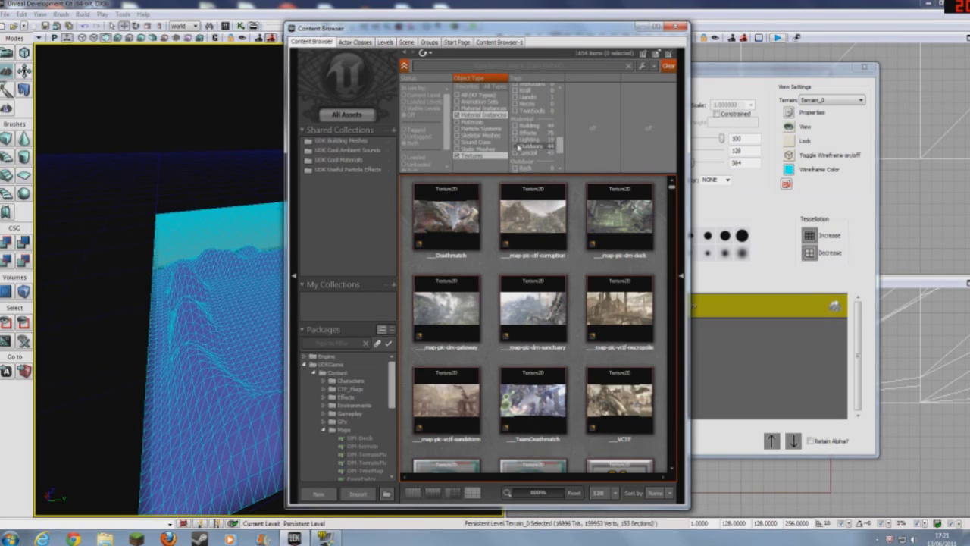
{"action": "left_click", "coordinate": [515, 146]}
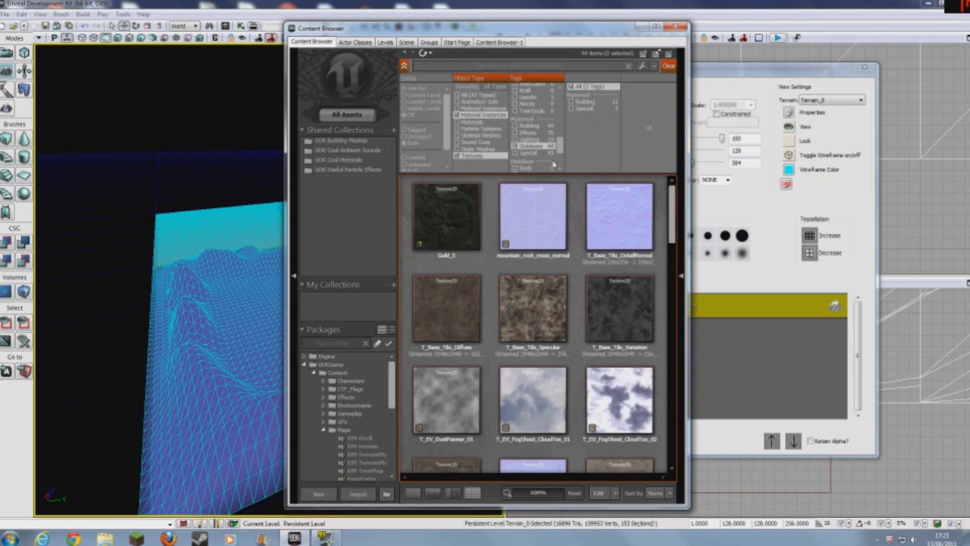
{"action": "left_click_drag", "start_coordinate": [671, 205], "coordinate": [666, 426]}
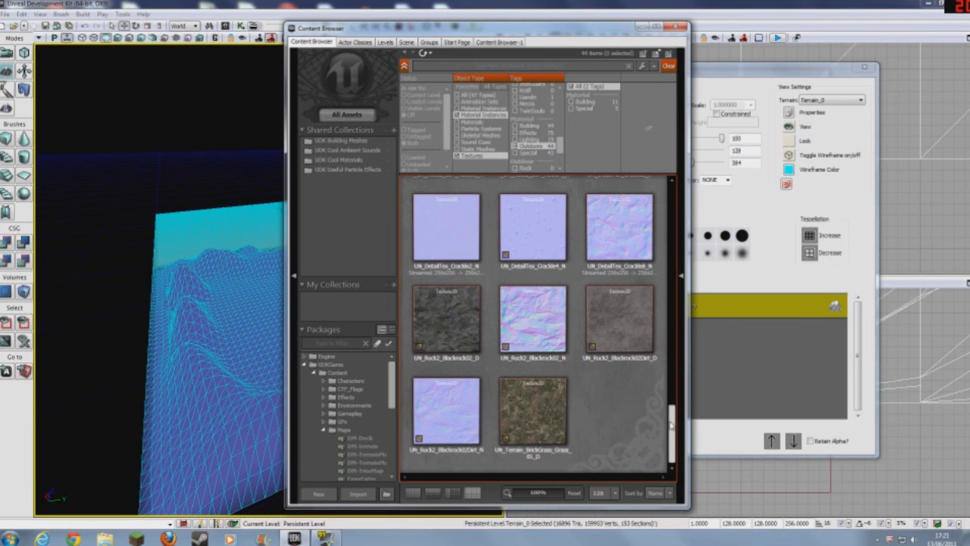
{"action": "left_click_drag", "start_coordinate": [673, 426], "coordinate": [690, 282]}
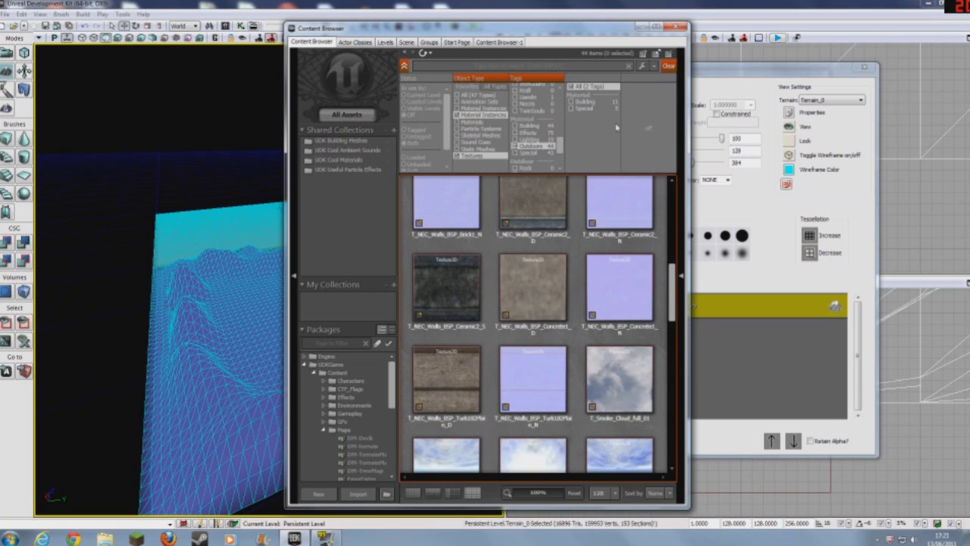
{"action": "left_click", "coordinate": [515, 145]}
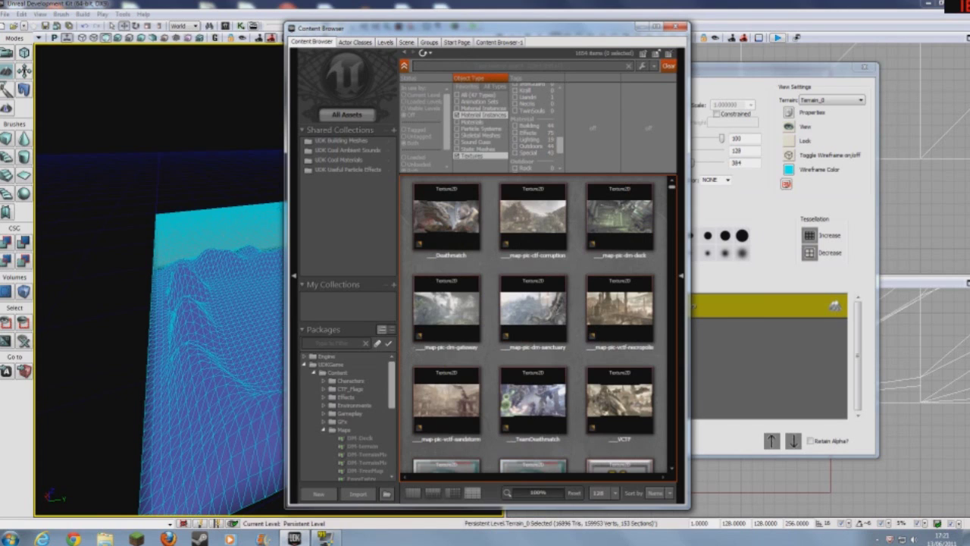
Step: Search the filtered assets for "Ground" and look through the matching textures
{"action": "type", "text": "Ground"}
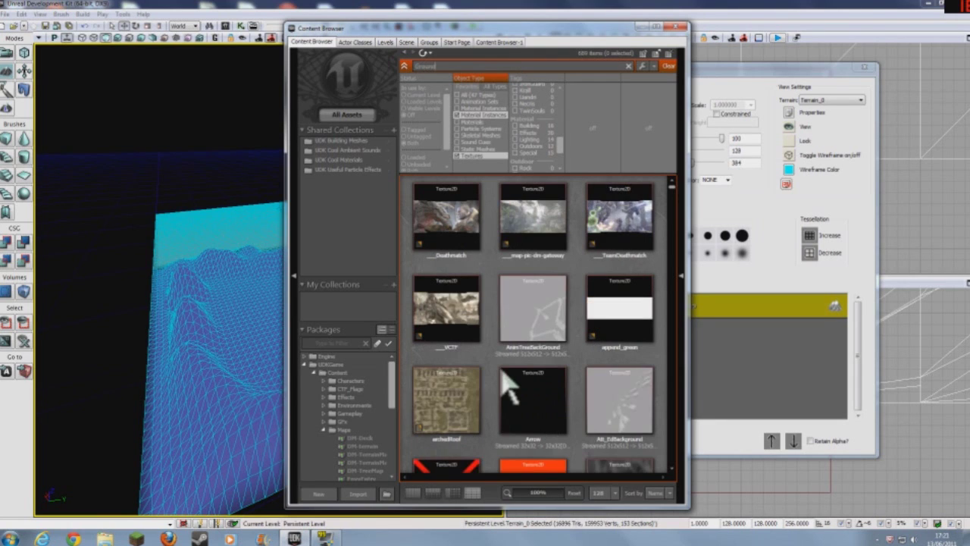
{"action": "scroll", "coordinate": [638, 312], "scroll_direction": "down", "scroll_amount": 10}
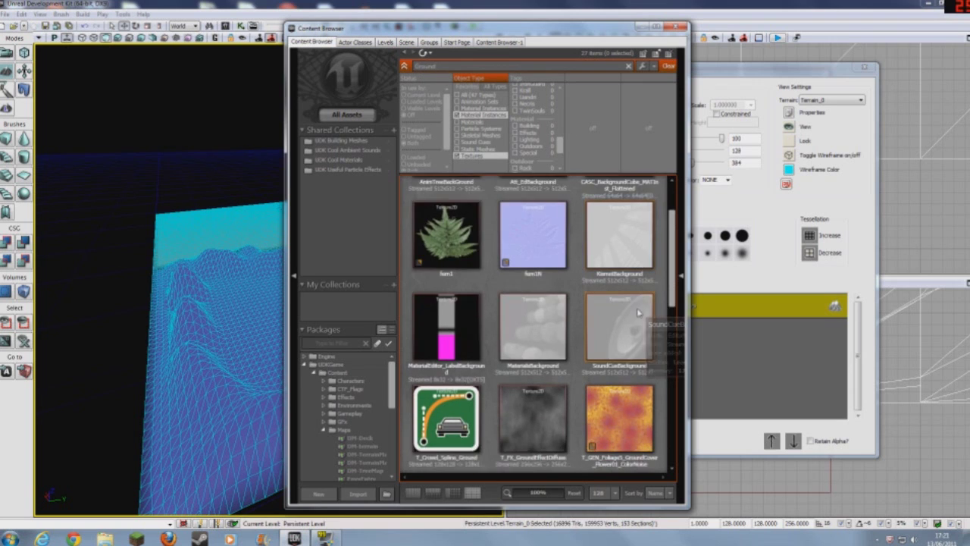
{"action": "scroll", "coordinate": [638, 312], "scroll_direction": "down", "scroll_amount": 5}
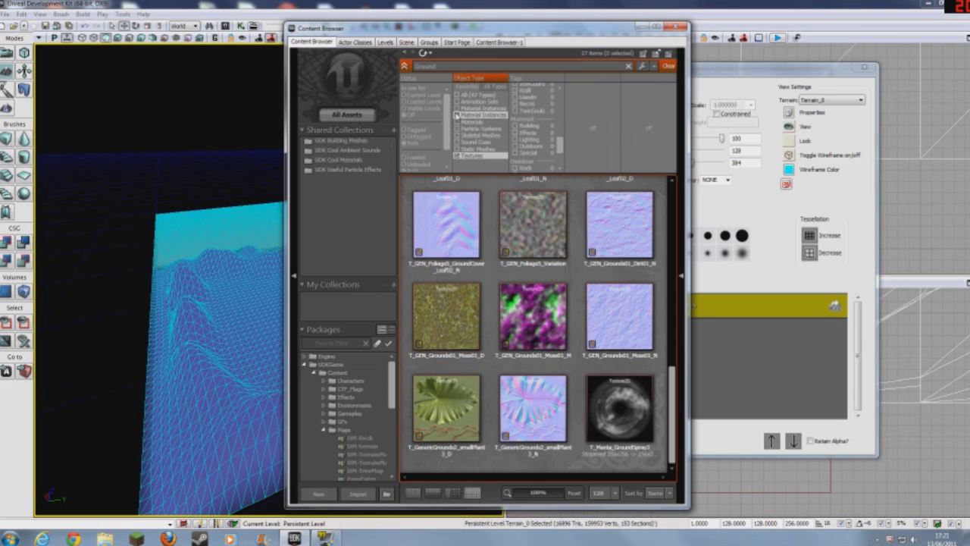
Step: Clear the material instance and texture filters and search all asset types for "GroundMaster"
{"action": "left_click", "coordinate": [457, 115]}
{"action": "left_click", "coordinate": [457, 157]}
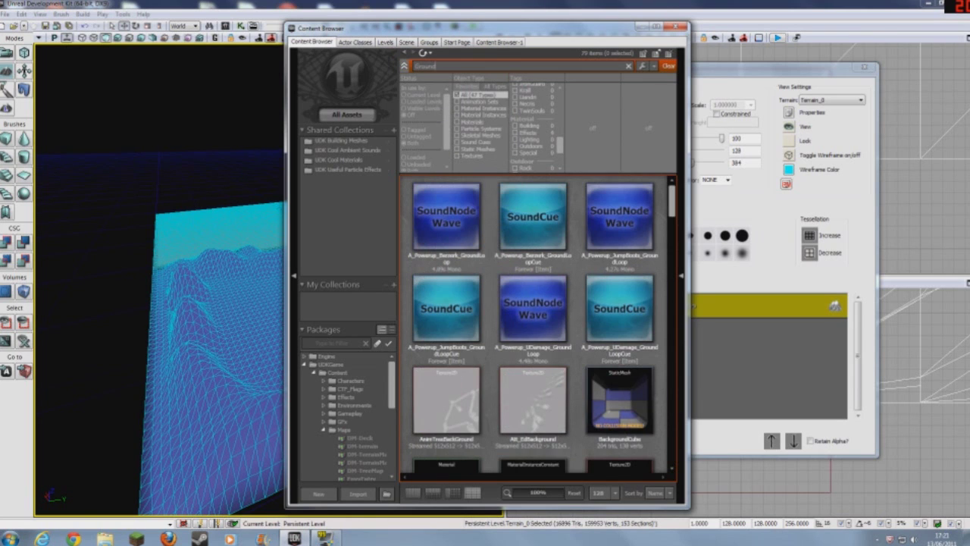
{"action": "type", "text": "r"}
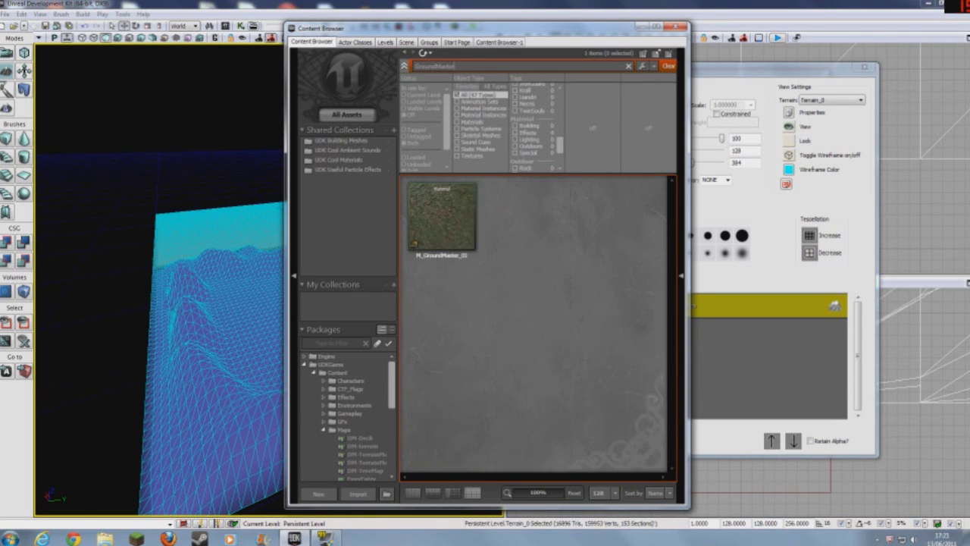
Step: Auto-create a terrain setup layer from the M_GroundMaster_01 material, and close the Content Browser to inspect the textured terrain
{"action": "left_click", "coordinate": [463, 228]}
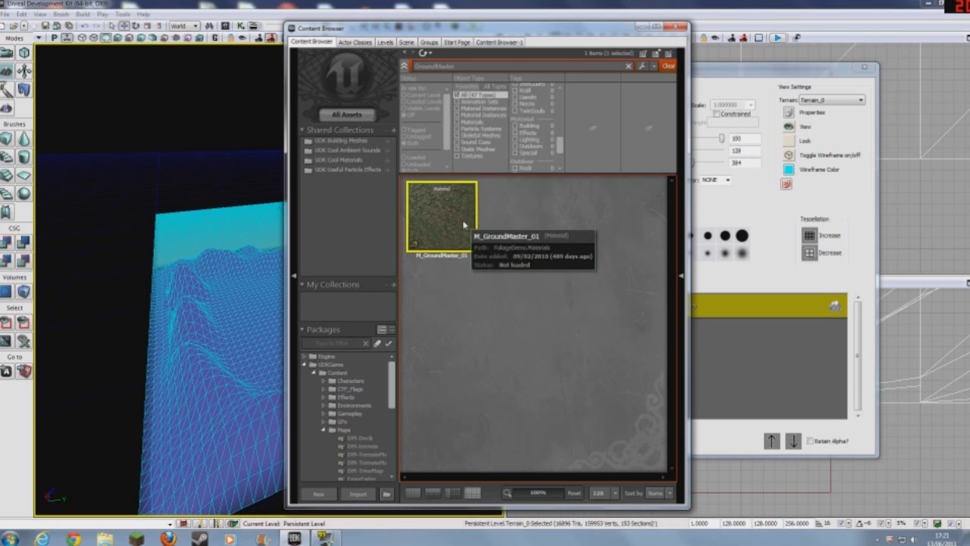
{"action": "right_click", "coordinate": [732, 305]}
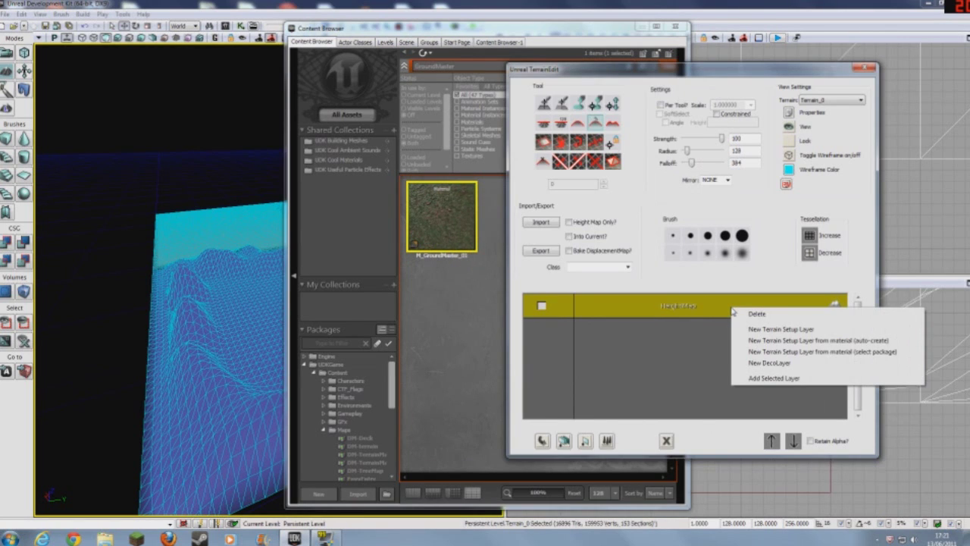
{"action": "left_click", "coordinate": [775, 345]}
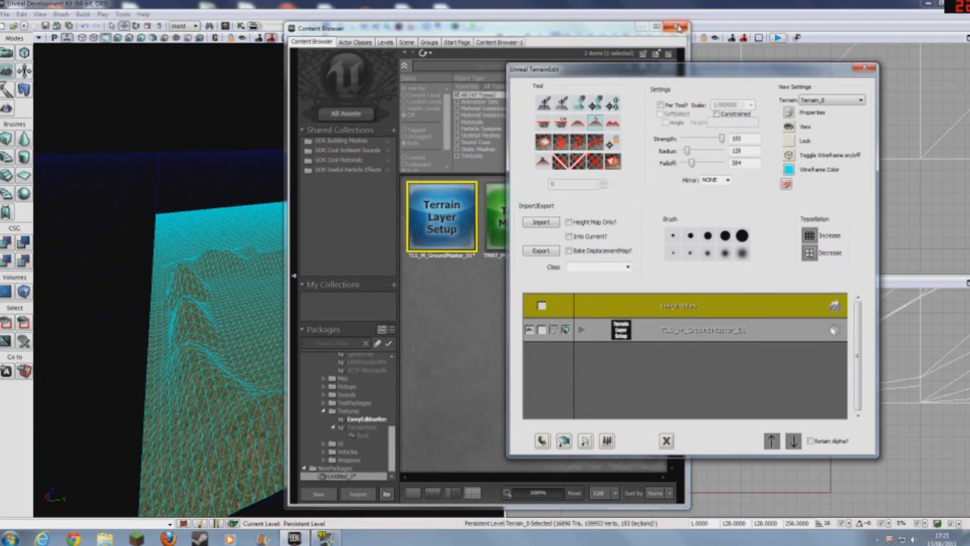
{"action": "left_click", "coordinate": [679, 28]}
{"action": "left_click_drag", "start_coordinate": [665, 74], "coordinate": [710, 81]}
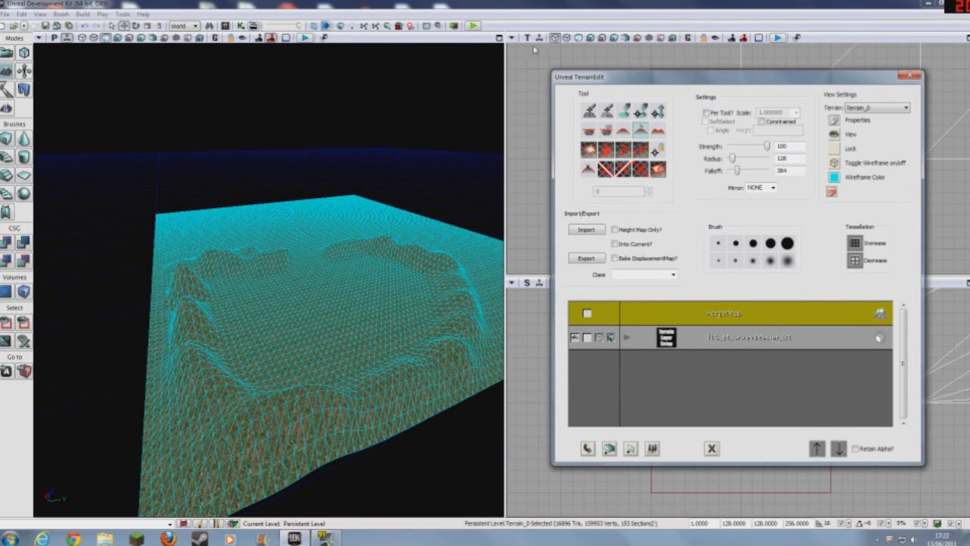
{"action": "right_click_drag", "start_coordinate": [305, 446], "coordinate": [331, 484]}
{"action": "left_click_drag", "start_coordinate": [332, 483], "coordinate": [335, 420]}
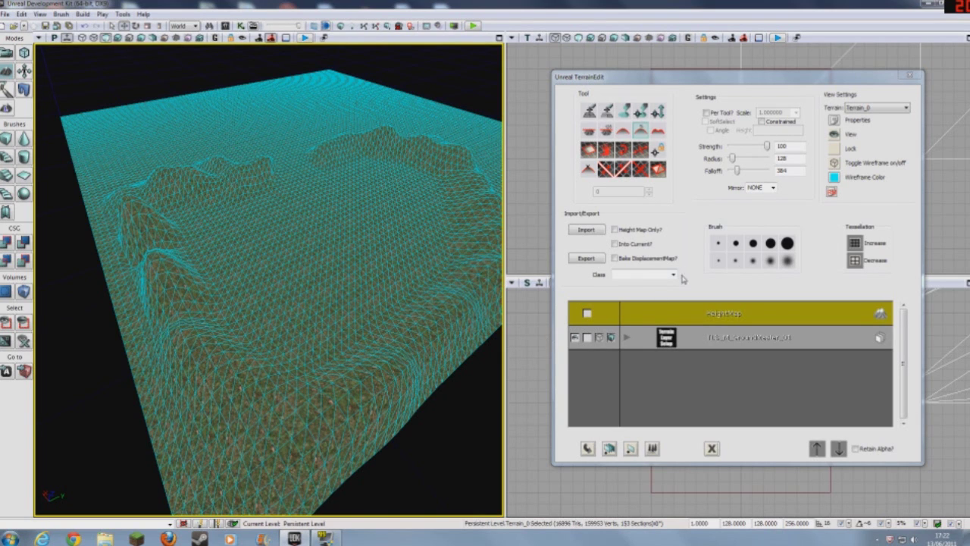
Step: Reopen the Content Browser, search all assets for the suggested Outdoor.Rock tag, and clear the search
{"action": "left_click", "coordinate": [242, 25]}
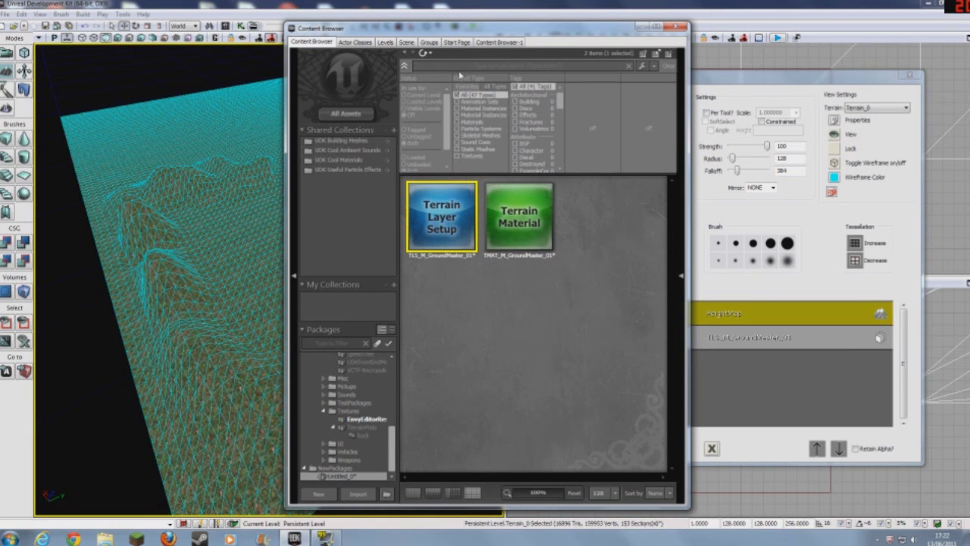
{"action": "left_click", "coordinate": [362, 114]}
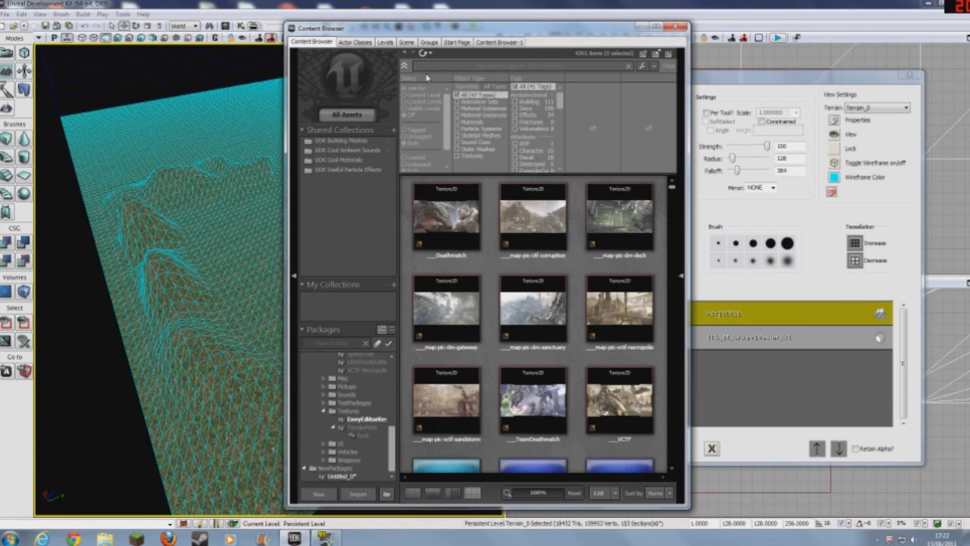
{"action": "type", "text": "Rock"}
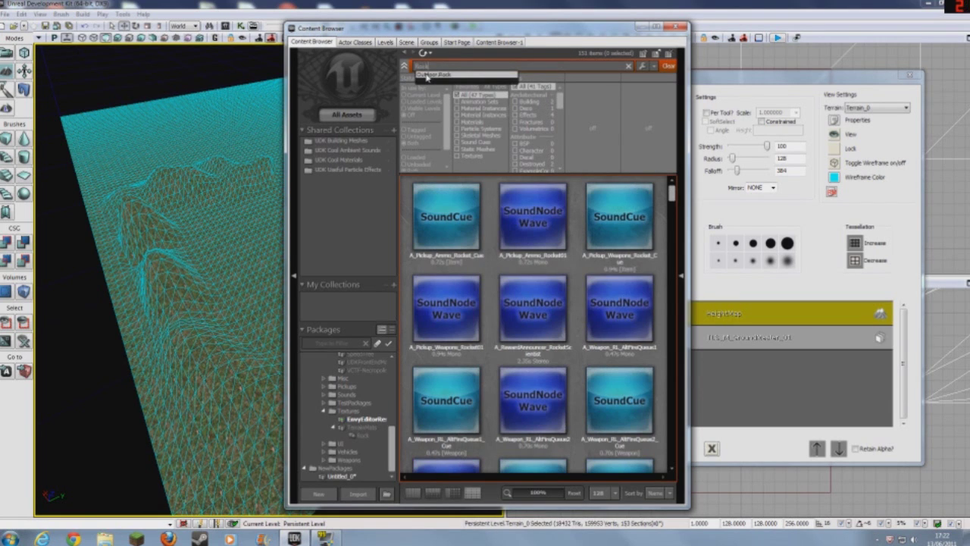
{"action": "left_click", "coordinate": [428, 75]}
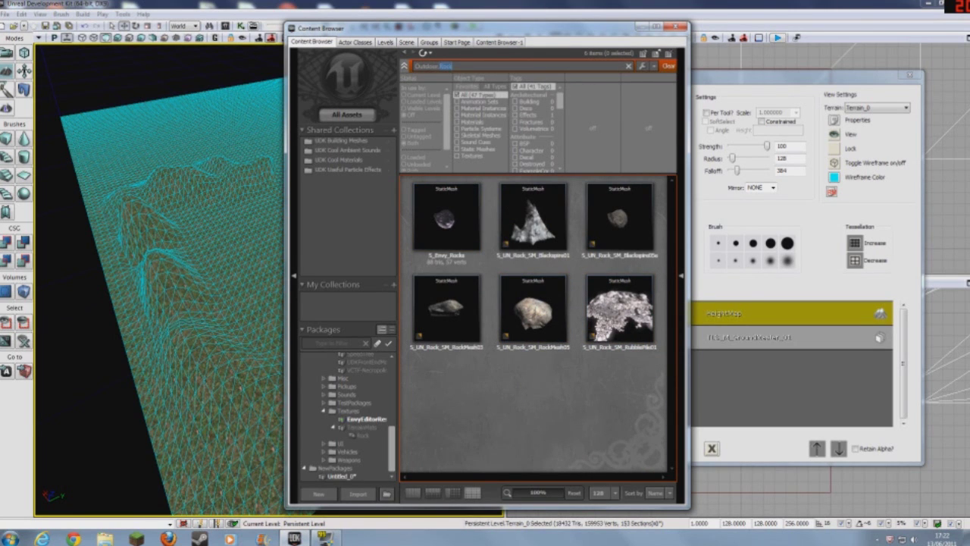
{"action": "key", "text": "BackSpace"}
{"action": "key", "text": "BackSpace"}
{"action": "key", "text": "BackSpace"}
{"action": "key", "text": "BackSpace"}
{"action": "key", "text": "BackSpace"}
{"action": "key", "text": "BackSpace"}
{"action": "key", "text": "BackSpace"}
{"action": "key", "text": "BackSpace"}
{"action": "key", "text": "BackSpace"}
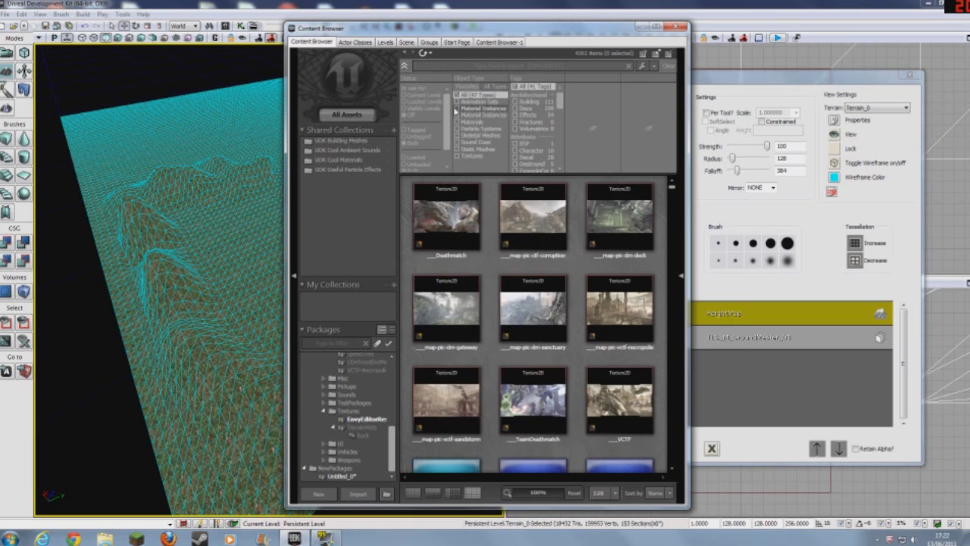
Step: Filter the assets to time-varying material instances and textures that carry the Outdoors material tag
{"action": "left_click", "coordinate": [457, 114]}
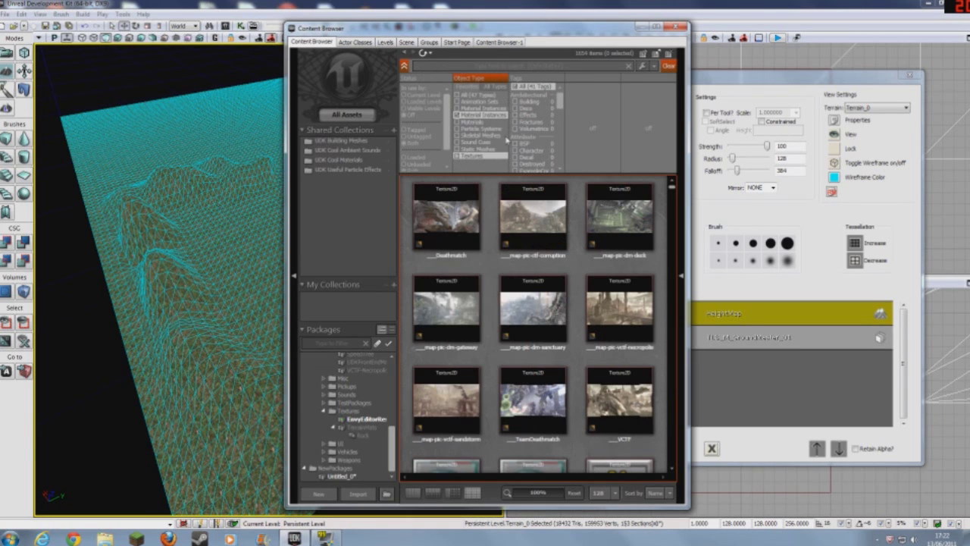
{"action": "left_click_drag", "start_coordinate": [562, 102], "coordinate": [561, 142]}
{"action": "left_click", "coordinate": [532, 154]}
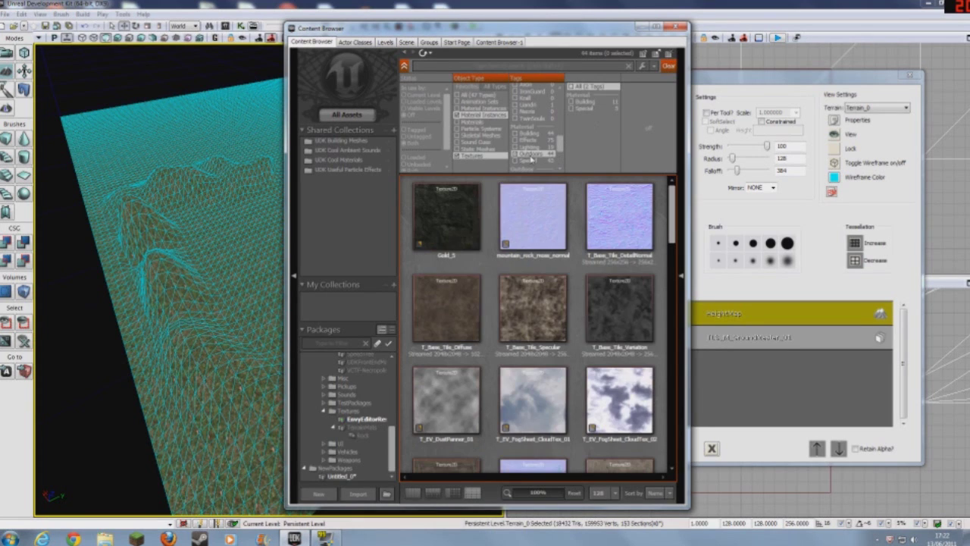
Step: Try to auto-create a terrain setup layer from the UN_Rock2_Blackrock02_D texture, repeating the attempt once after reselecting the texture
{"action": "scroll", "coordinate": [542, 306], "scroll_direction": "down", "scroll_amount": 3}
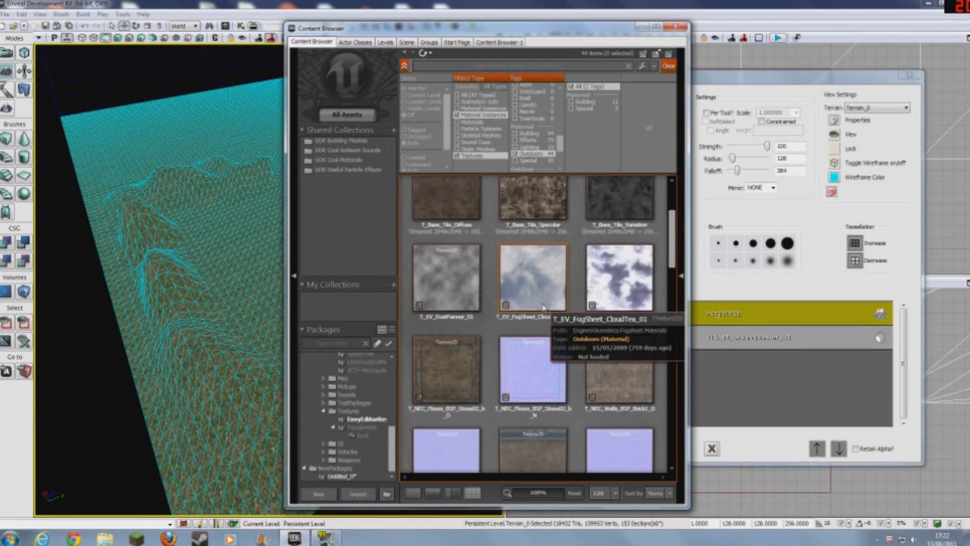
{"action": "scroll", "coordinate": [543, 306], "scroll_direction": "down", "scroll_amount": 6}
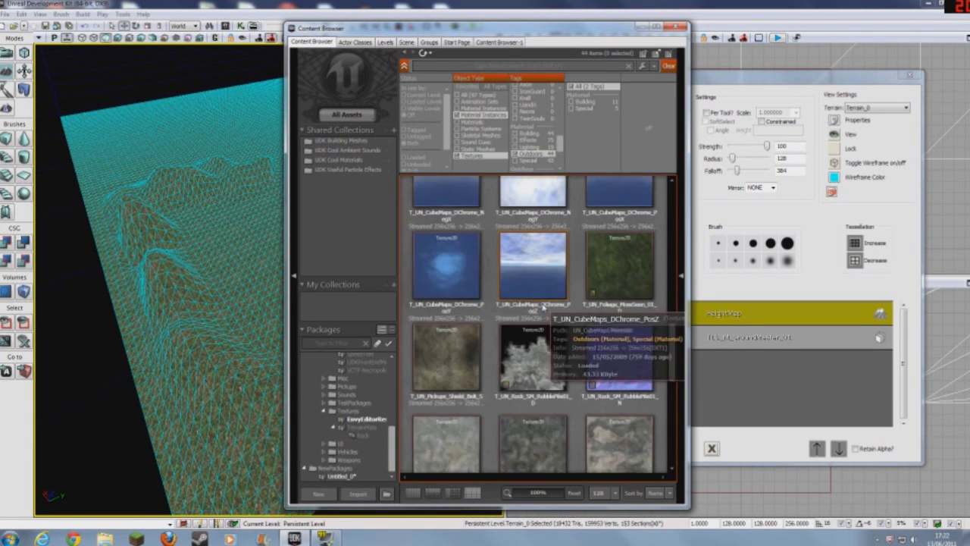
{"action": "scroll", "coordinate": [543, 306], "scroll_direction": "down", "scroll_amount": 8}
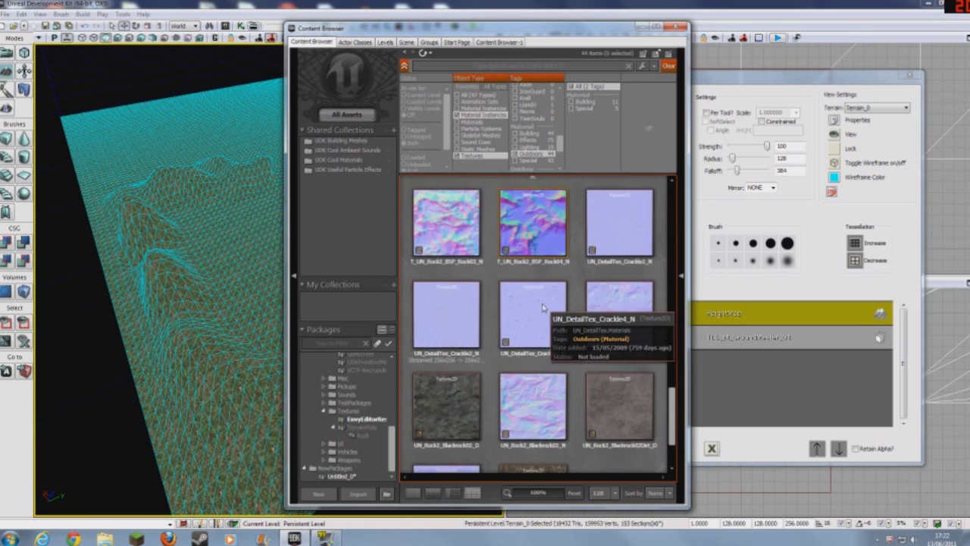
{"action": "scroll", "coordinate": [543, 306], "scroll_direction": "down", "scroll_amount": 2}
{"action": "left_click", "coordinate": [423, 335]}
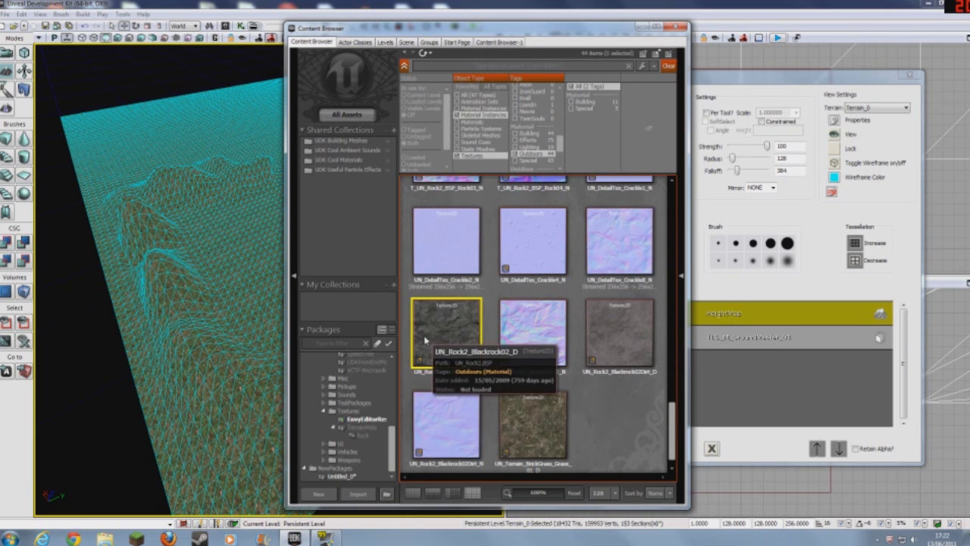
{"action": "right_click", "coordinate": [723, 377]}
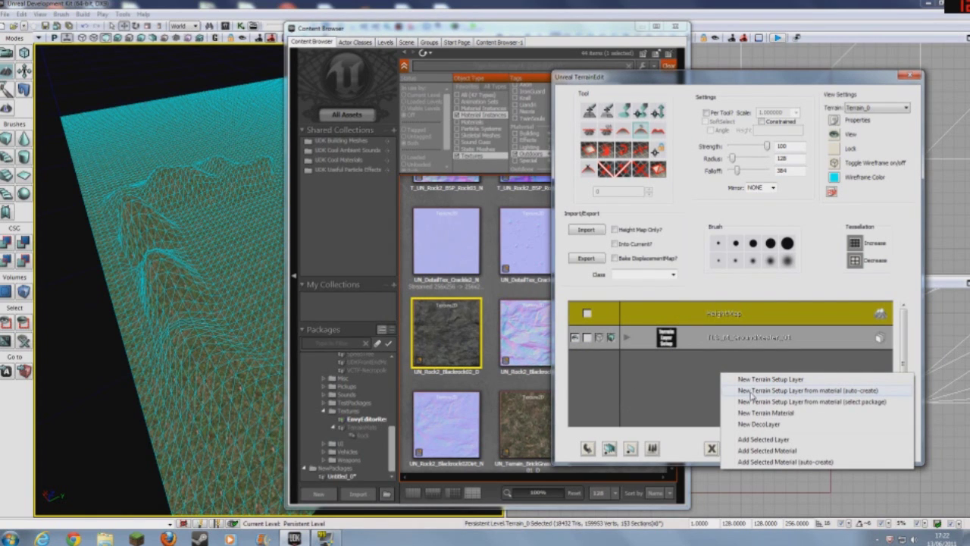
{"action": "left_click", "coordinate": [747, 391]}
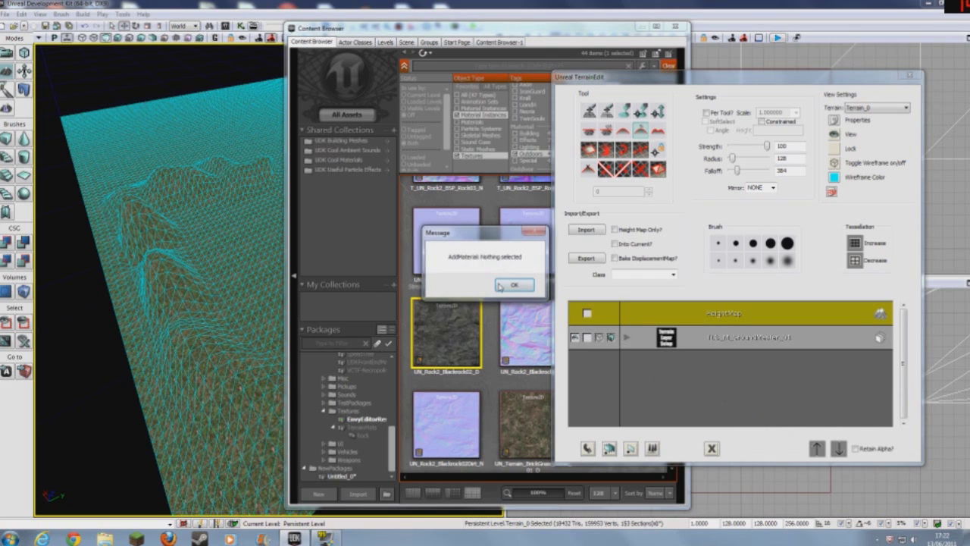
{"action": "left_click", "coordinate": [500, 286]}
{"action": "left_click", "coordinate": [446, 332]}
{"action": "right_click", "coordinate": [754, 370]}
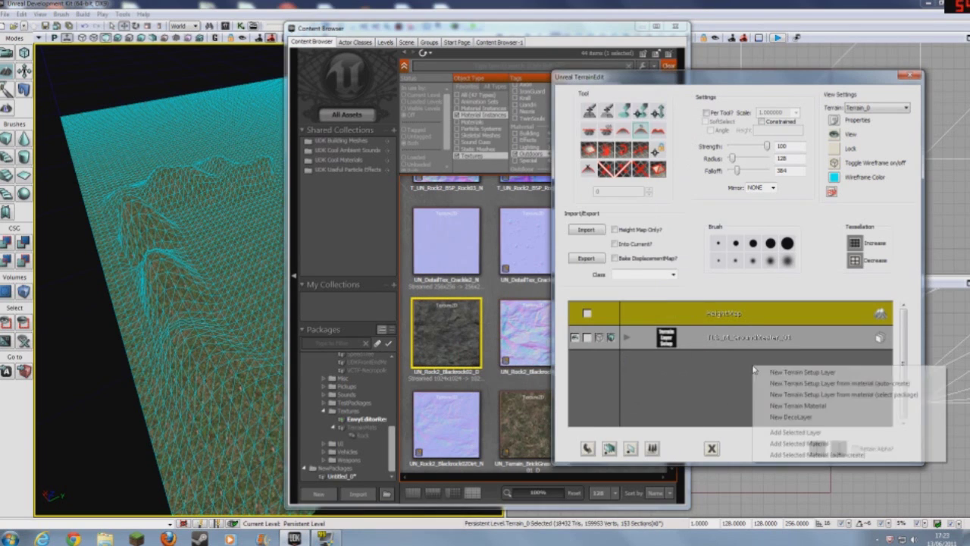
{"action": "left_click", "coordinate": [778, 384]}
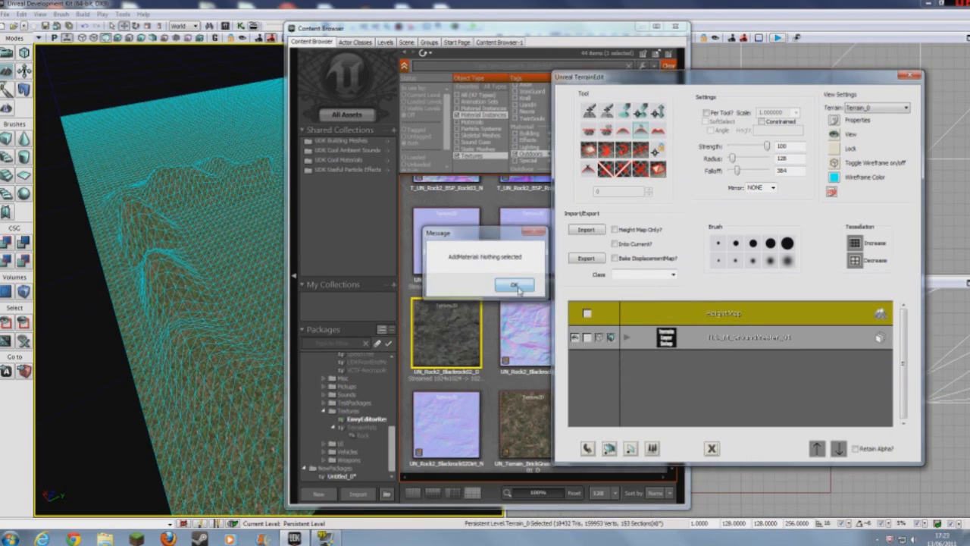
{"action": "left_click", "coordinate": [515, 286]}
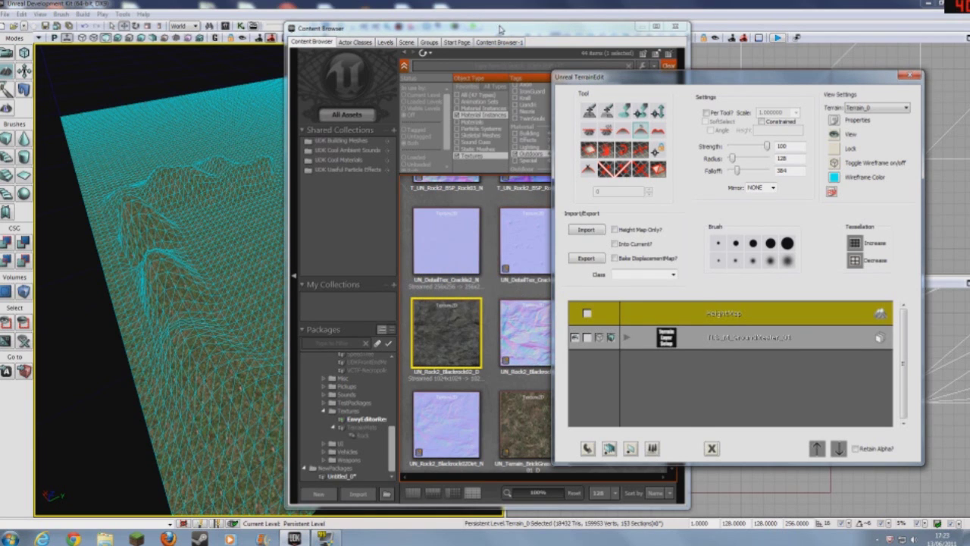
Step: Create a new material named UN_Rock2_Blackrock02_D_Mat from the UN_Rock2_Blackrock02_D texture in package UN_Rock2, group BSP
{"action": "left_click_drag", "start_coordinate": [499, 29], "coordinate": [465, 31]}
{"action": "left_click", "coordinate": [436, 157]}
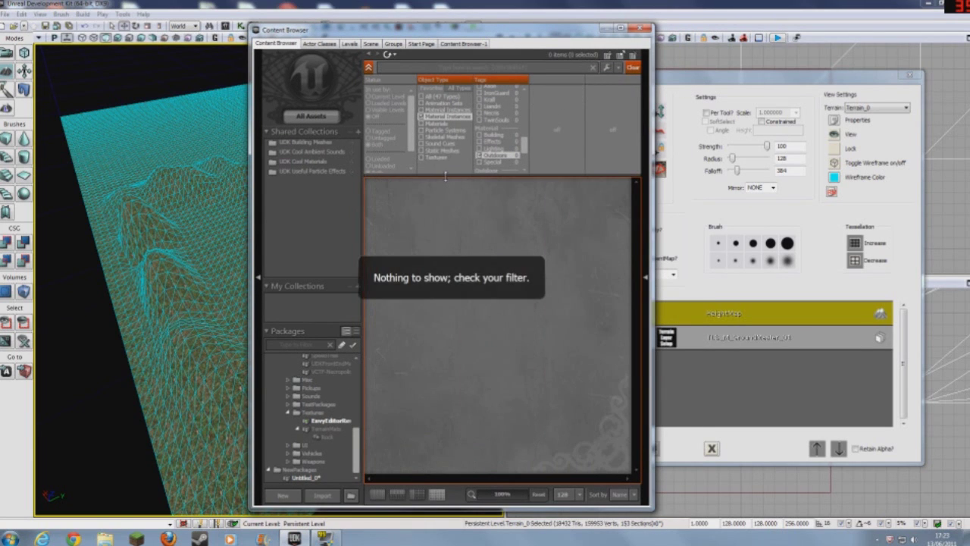
{"action": "left_click", "coordinate": [434, 157]}
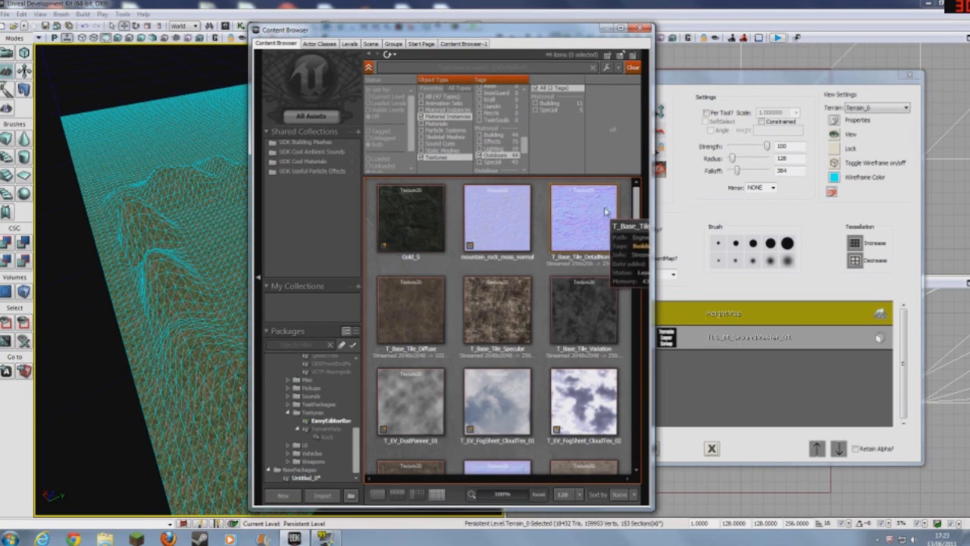
{"action": "scroll", "coordinate": [611, 398], "scroll_direction": "down", "scroll_amount": 10}
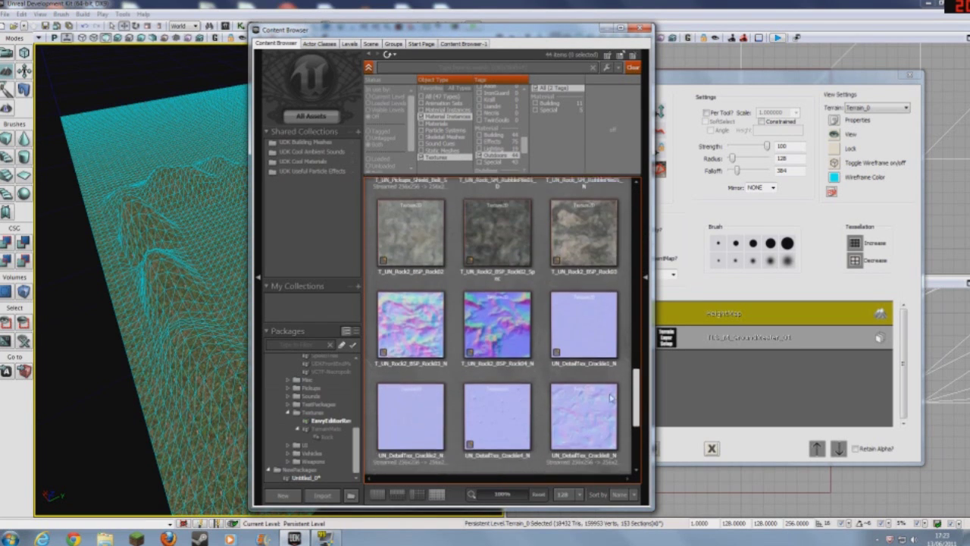
{"action": "scroll", "coordinate": [611, 398], "scroll_direction": "down", "scroll_amount": 3}
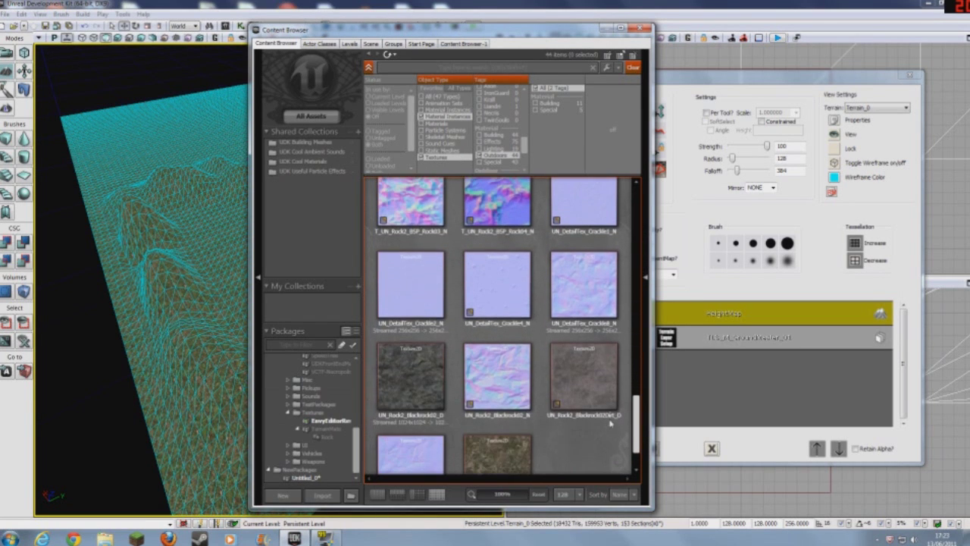
{"action": "right_click", "coordinate": [412, 357]}
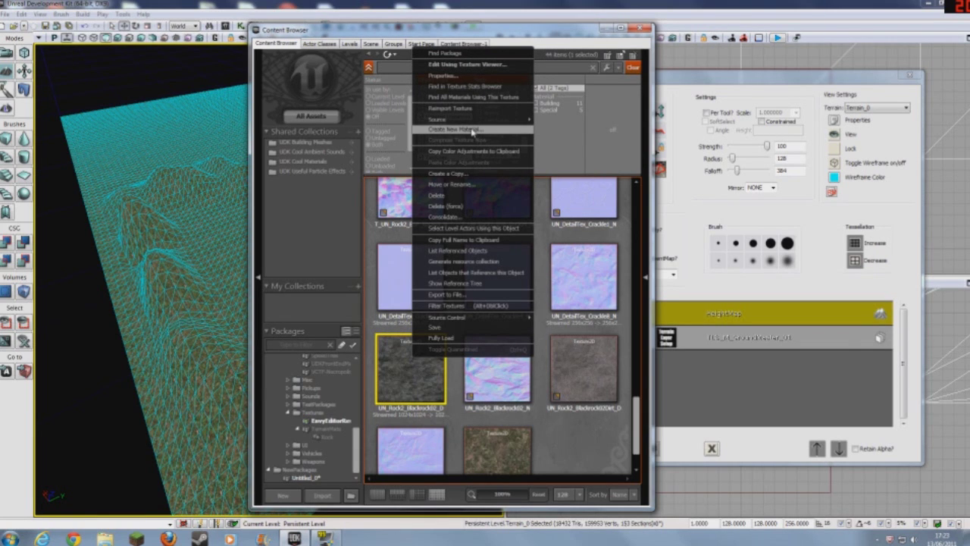
{"action": "left_click", "coordinate": [471, 130]}
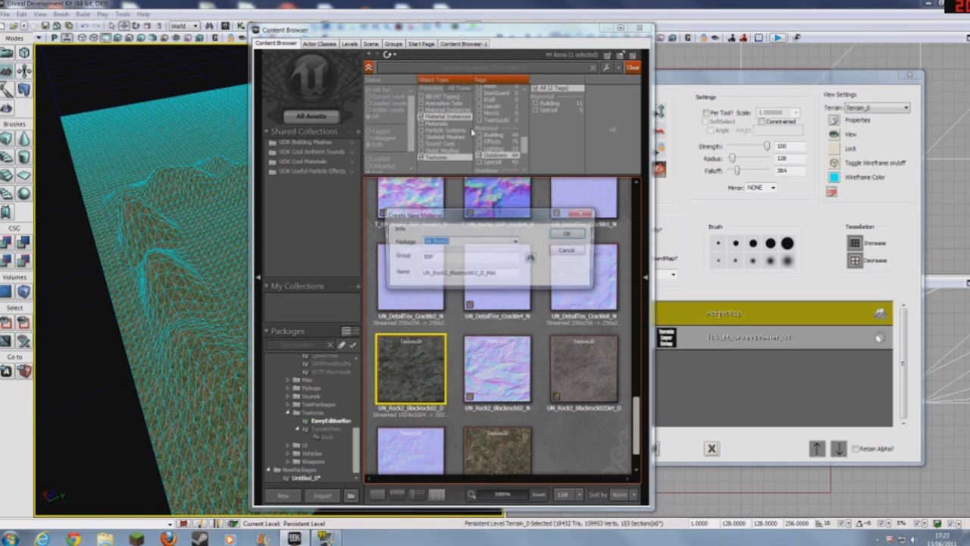
{"action": "left_click", "coordinate": [575, 234]}
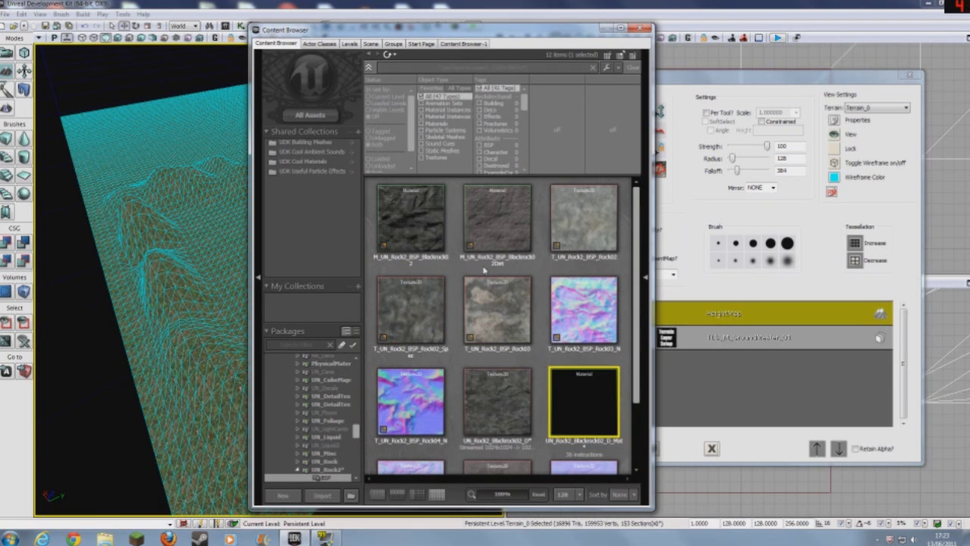
Step: Edit the new rock material in the Material Editor: connect the Texture Sample to Diffuse, apply the change, and close the editor
{"action": "right_click", "coordinate": [576, 412]}
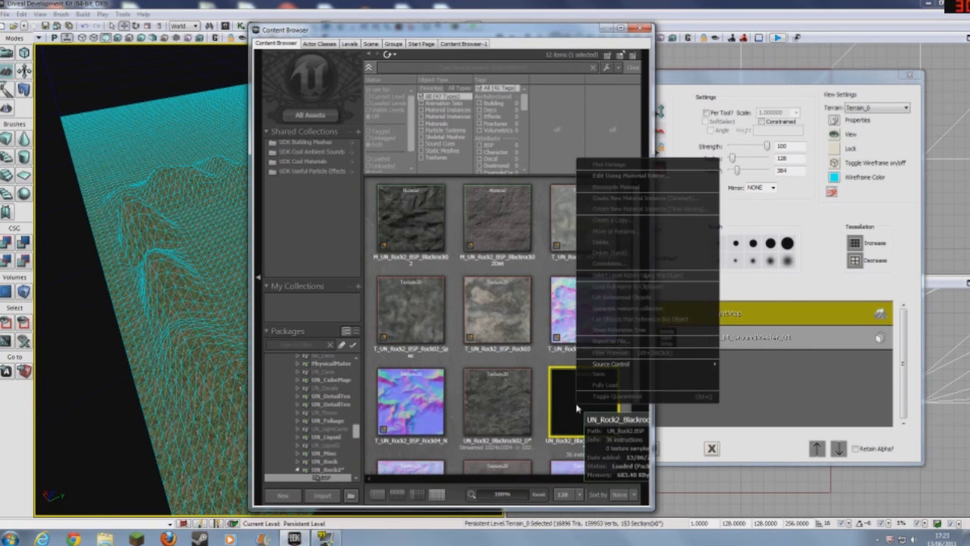
{"action": "left_click", "coordinate": [623, 176]}
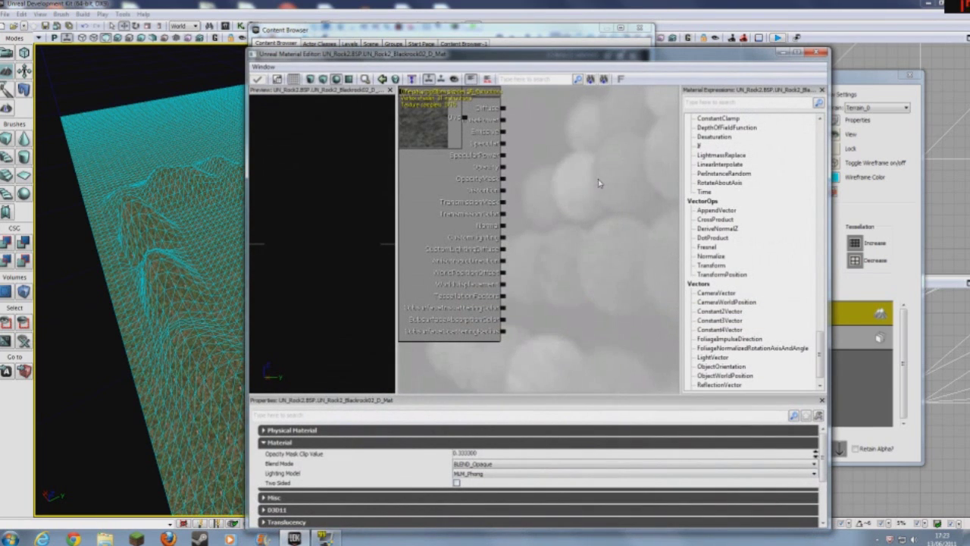
{"action": "left_click", "coordinate": [437, 130]}
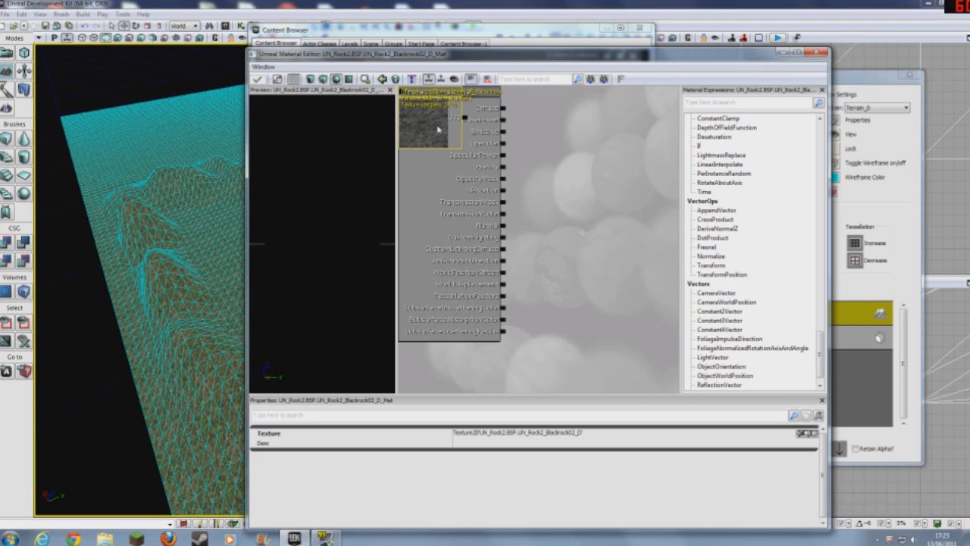
{"action": "left_click_drag", "start_coordinate": [438, 130], "coordinate": [608, 152]}
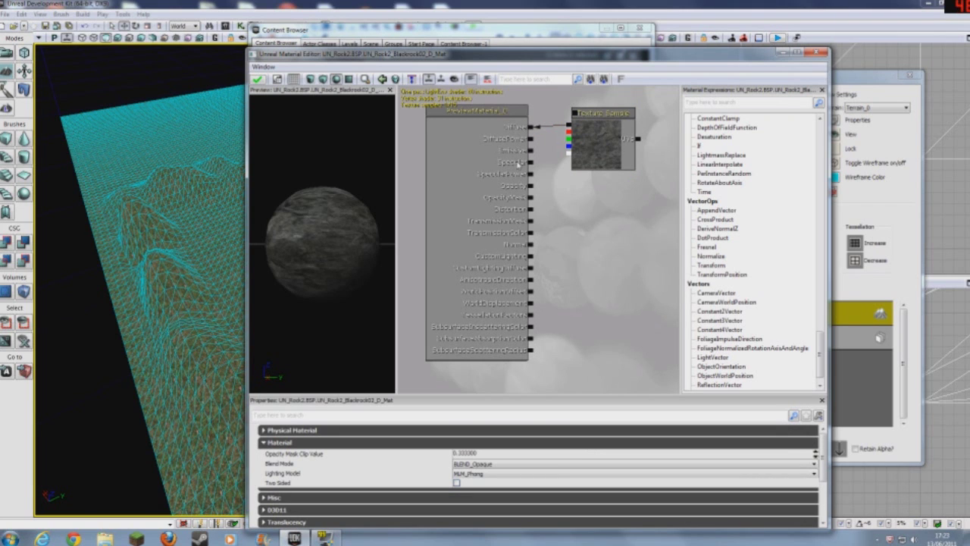
{"action": "left_click", "coordinate": [257, 80]}
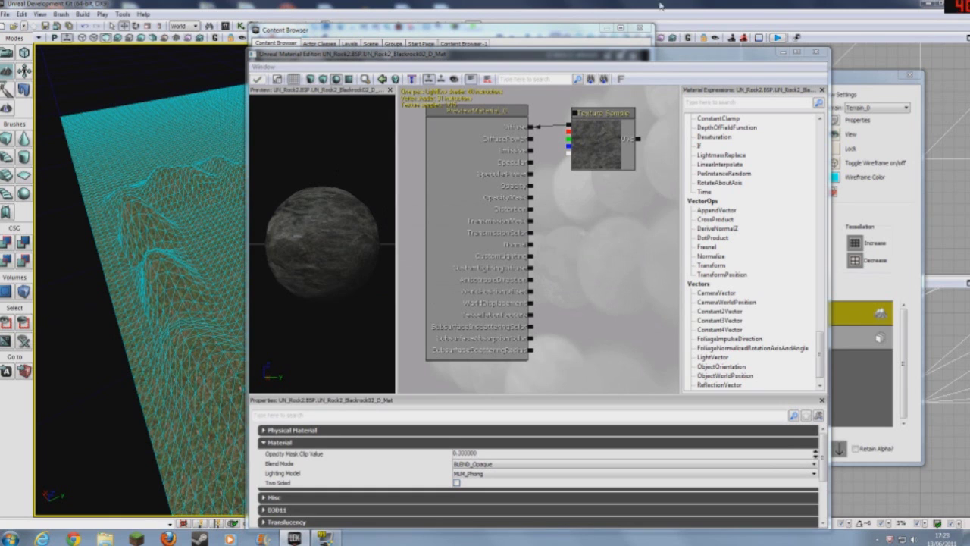
{"action": "left_click", "coordinate": [814, 54]}
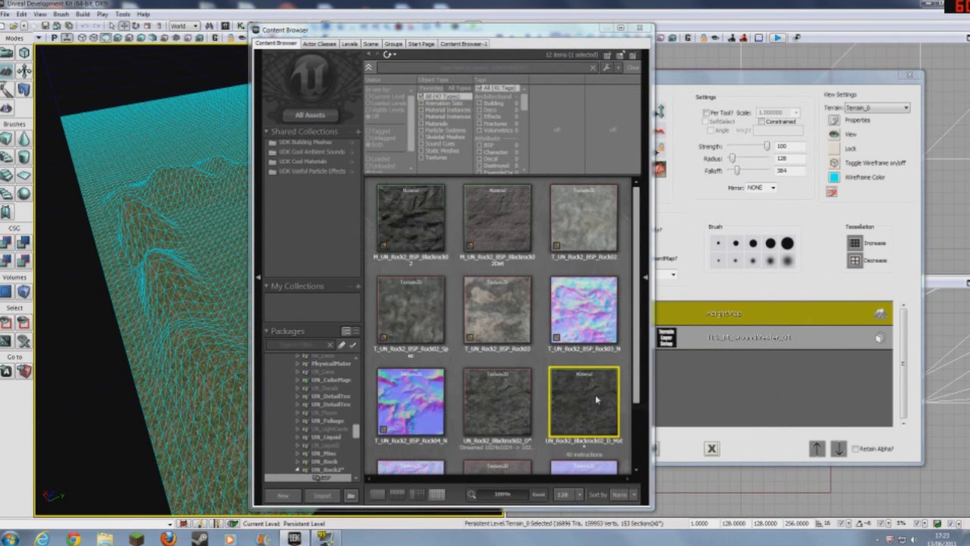
Step: Auto-create a terrain setup layer from the UN_Rock2_Blackrock02_D_Mat material and close the Content Browser
{"action": "right_click", "coordinate": [719, 379]}
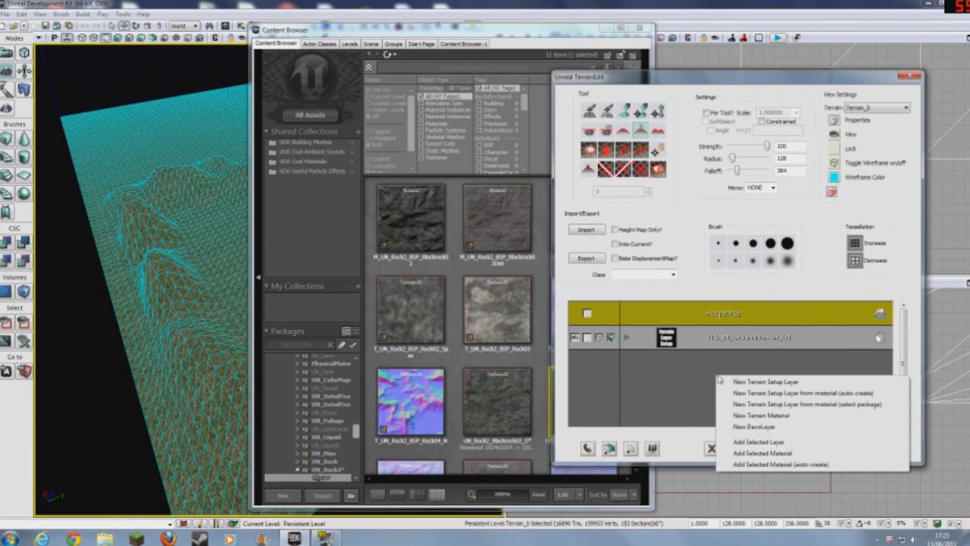
{"action": "left_click", "coordinate": [756, 394]}
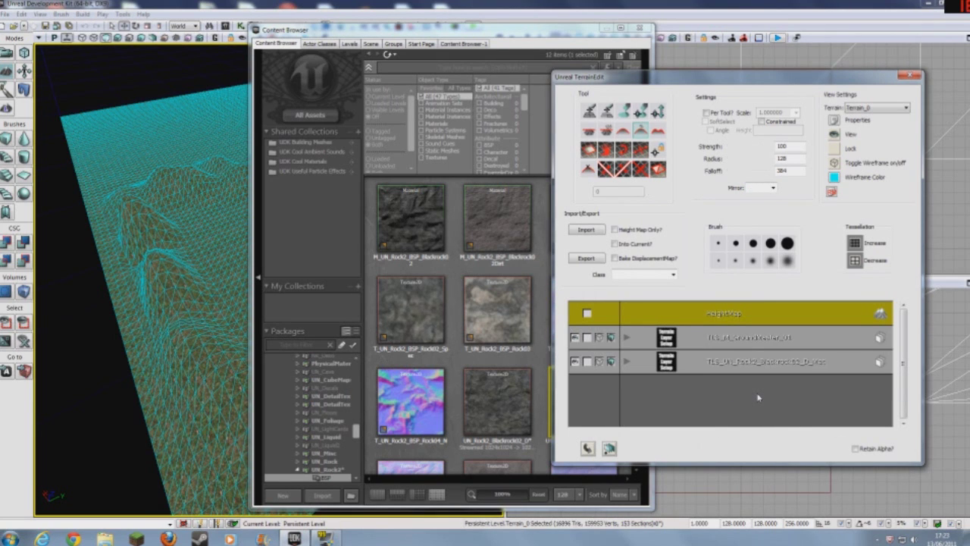
{"action": "left_click", "coordinate": [638, 28]}
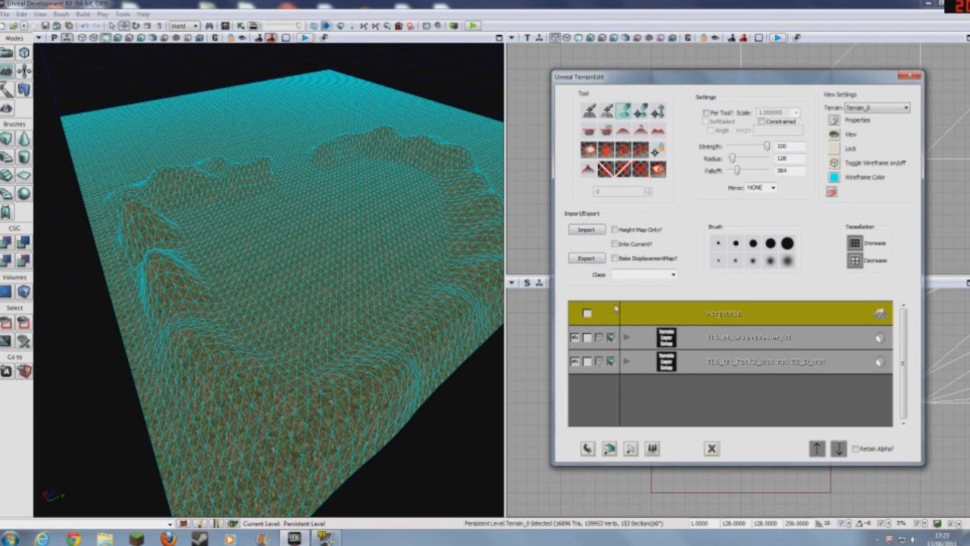
Step: Select the TLS_UN_Rock2_Blackrock02_D_Mat layer and paint rock over the front and left-hand ridges of the terrain
{"action": "left_click", "coordinate": [745, 369]}
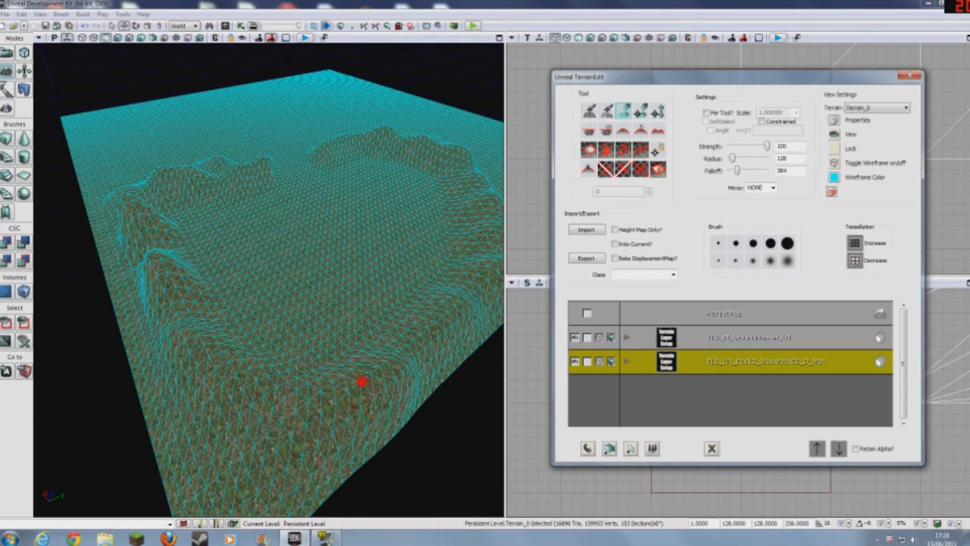
{"action": "left_click", "coordinate": [322, 390]}
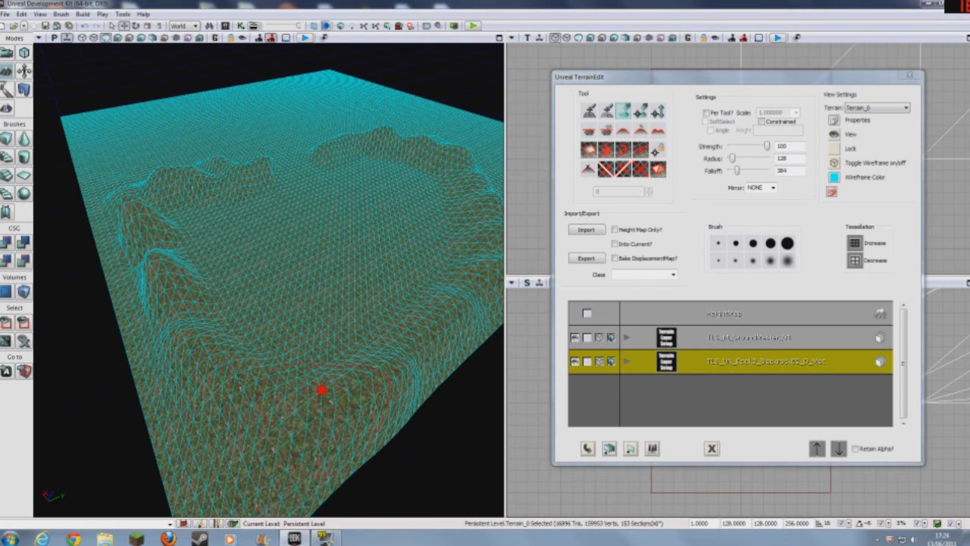
{"action": "left_click", "coordinate": [285, 398]}
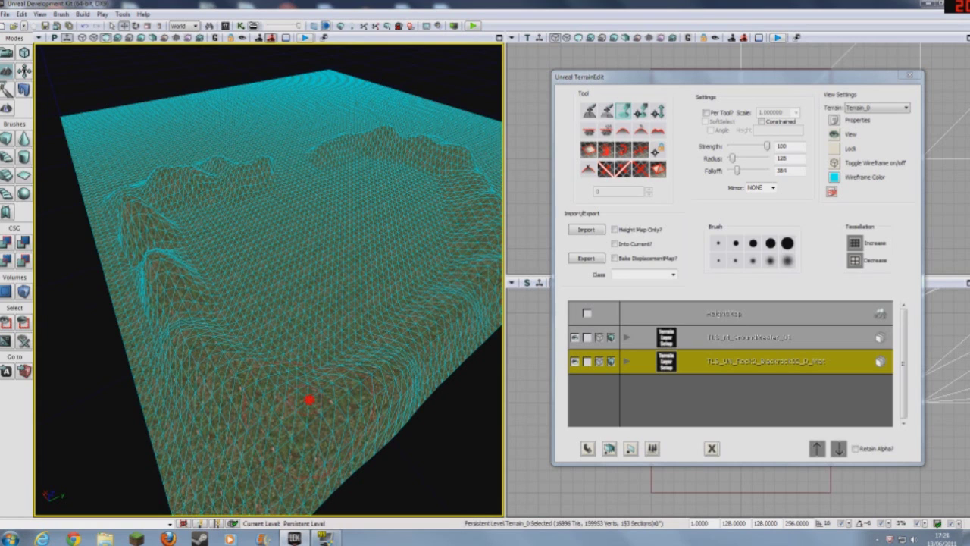
{"action": "mouse_move", "coordinate": [308, 399]}
{"action": "left_mouse_down", "text": "ctrl"}
{"action": "mouse_move", "coordinate": [242, 389]}
{"action": "mouse_move", "coordinate": [190, 320]}
{"action": "mouse_move", "coordinate": [182, 326]}
{"action": "left_mouse_up", "text": "ctrl"}
{"action": "mouse_move", "coordinate": [333, 382]}
{"action": "left_mouse_down", "text": "ctrl"}
{"action": "mouse_move", "coordinate": [427, 346]}
{"action": "mouse_move", "coordinate": [474, 305]}
{"action": "mouse_move", "coordinate": [432, 343]}
{"action": "left_mouse_up", "text": "ctrl"}
{"action": "mouse_move", "coordinate": [199, 311]}
{"action": "left_mouse_down", "text": "ctrl"}
{"action": "mouse_move", "coordinate": [155, 228]}
{"action": "mouse_move", "coordinate": [175, 182]}
{"action": "mouse_move", "coordinate": [223, 165]}
{"action": "left_mouse_up", "text": "ctrl"}
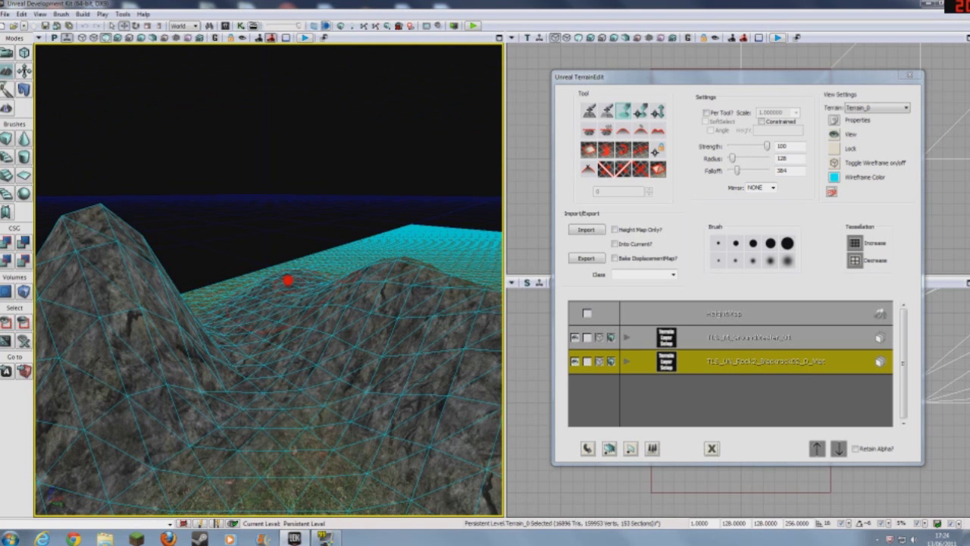
Step: Paint the rock layer over the remaining ridges around the valley, touching up the ends of the hills
{"action": "mouse_move", "coordinate": [347, 342]}
{"action": "right_mouse_down"}
{"action": "mouse_move", "coordinate": [425, 265]}
{"action": "mouse_move", "coordinate": [448, 266]}
{"action": "mouse_move", "coordinate": [447, 307]}
{"action": "mouse_move", "coordinate": [447, 269]}
{"action": "mouse_move", "coordinate": [490, 392]}
{"action": "right_mouse_up"}
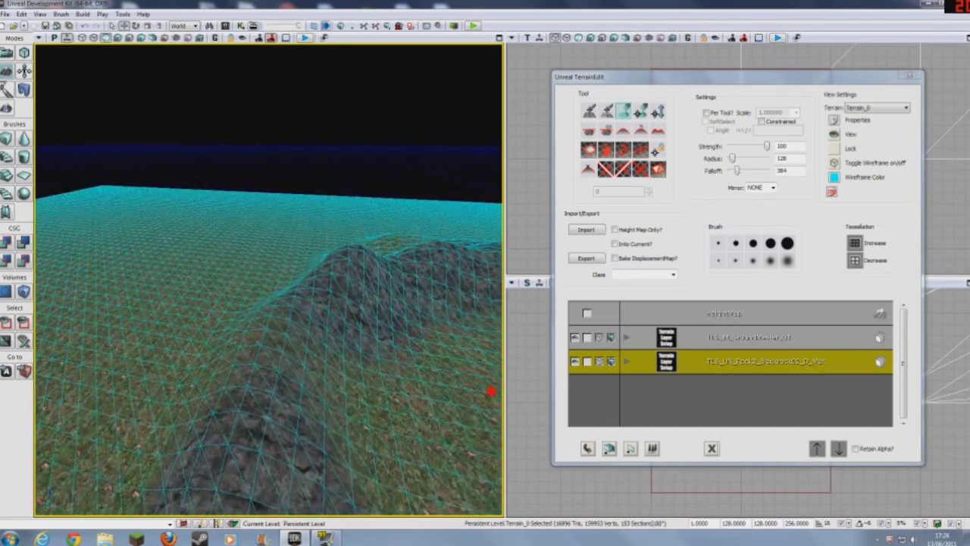
{"action": "mouse_move", "coordinate": [319, 367]}
{"action": "right_mouse_down"}
{"action": "mouse_move", "coordinate": [389, 336]}
{"action": "mouse_move", "coordinate": [390, 291]}
{"action": "mouse_move", "coordinate": [338, 268]}
{"action": "mouse_move", "coordinate": [379, 254]}
{"action": "mouse_move", "coordinate": [470, 254]}
{"action": "mouse_move", "coordinate": [474, 284]}
{"action": "right_mouse_up"}
{"action": "mouse_move", "coordinate": [316, 391]}
{"action": "right_mouse_down"}
{"action": "mouse_move", "coordinate": [379, 403]}
{"action": "mouse_move", "coordinate": [447, 390]}
{"action": "mouse_move", "coordinate": [411, 404]}
{"action": "right_mouse_up"}
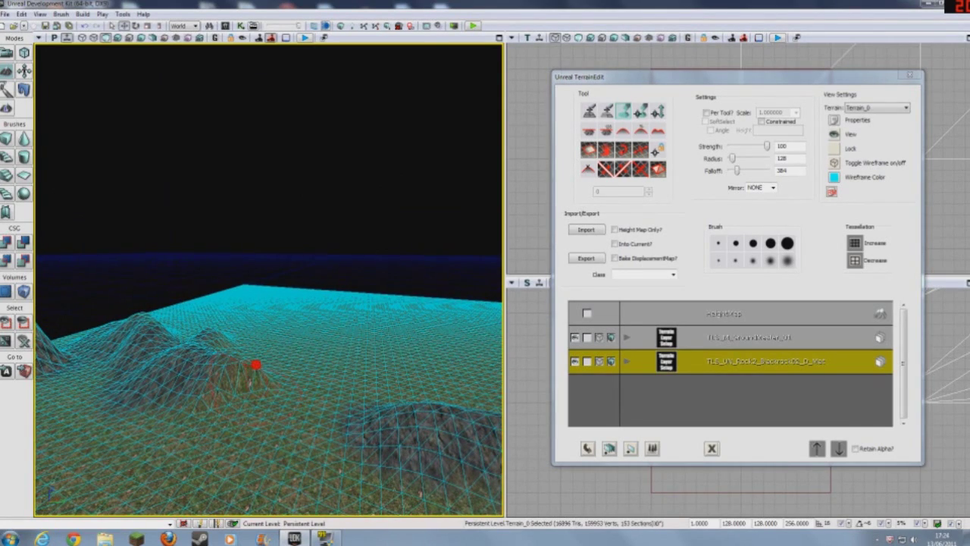
{"action": "left_click_drag", "start_coordinate": [256, 364], "coordinate": [240, 360], "text": "ctrl"}
{"action": "mouse_move", "coordinate": [223, 364]}
{"action": "right_mouse_down"}
{"action": "mouse_move", "coordinate": [126, 398]}
{"action": "mouse_move", "coordinate": [75, 375]}
{"action": "mouse_move", "coordinate": [49, 337]}
{"action": "mouse_move", "coordinate": [39, 364]}
{"action": "mouse_move", "coordinate": [53, 436]}
{"action": "mouse_move", "coordinate": [38, 418]}
{"action": "right_mouse_up"}
{"action": "left_click", "coordinate": [692, 397]}
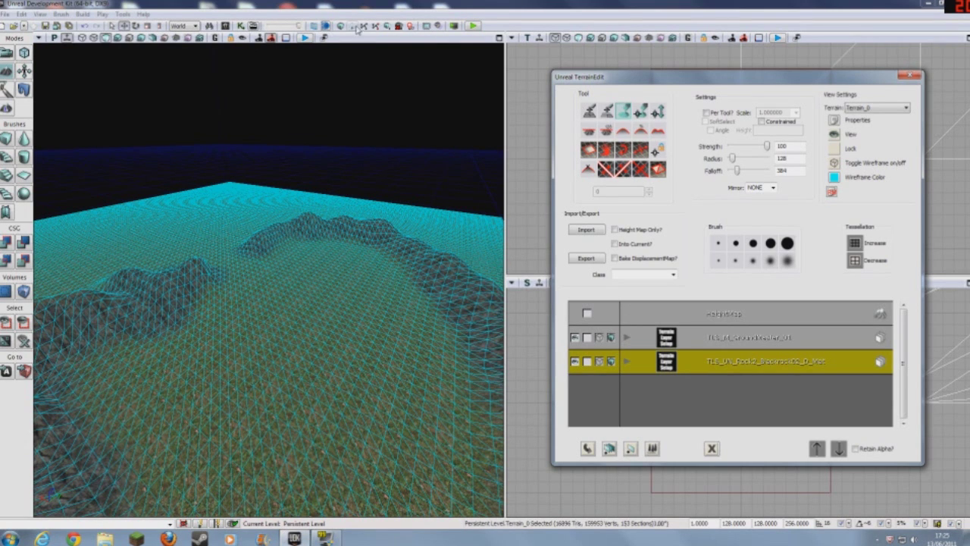
Step: Reopen the Content Browser, filter all assets to time-varying material instances and textures, and search them for "Dirt"
{"action": "left_click", "coordinate": [226, 26]}
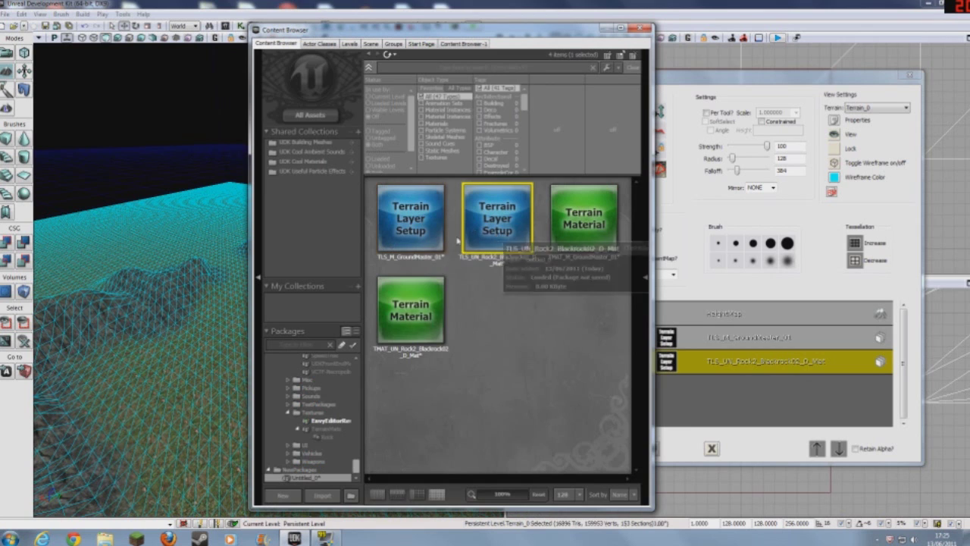
{"action": "left_click", "coordinate": [312, 114]}
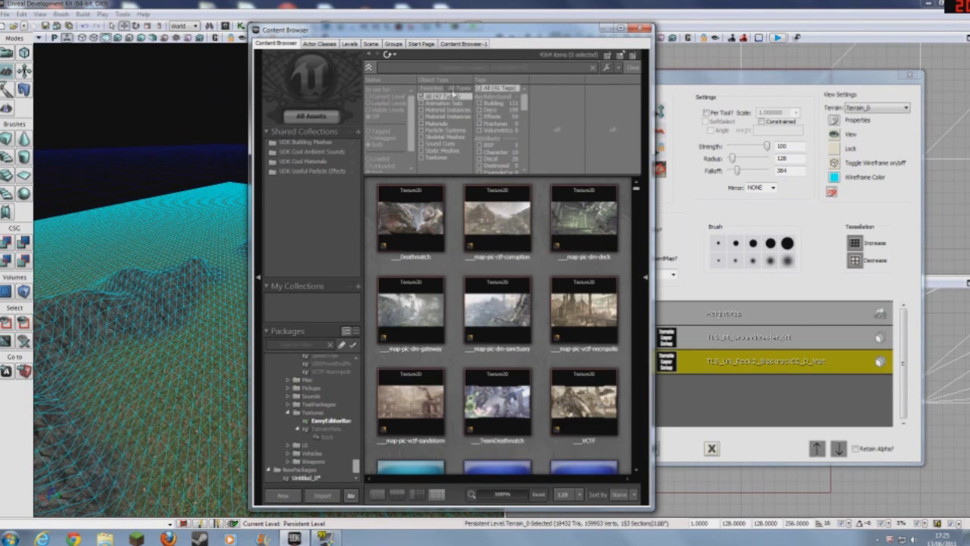
{"action": "left_click", "coordinate": [442, 118]}
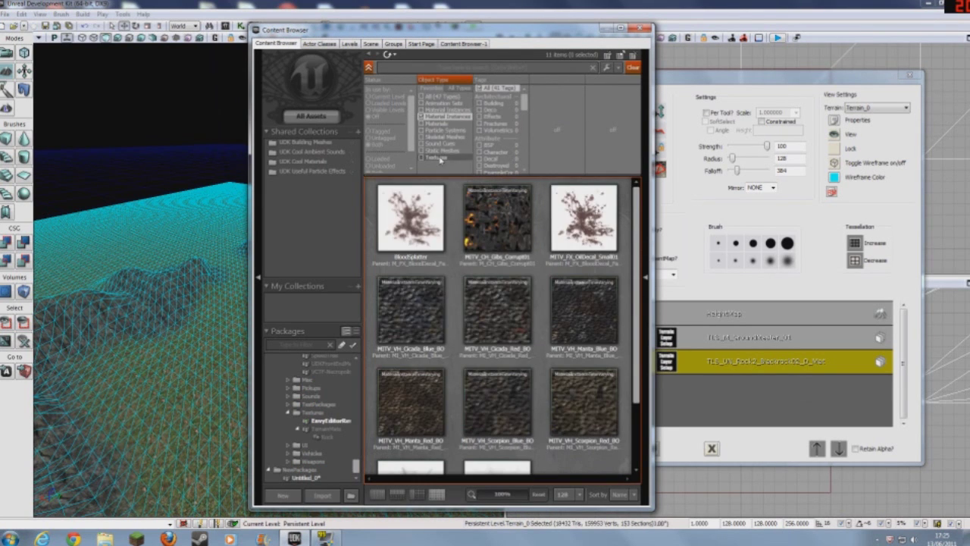
{"action": "left_click", "coordinate": [441, 158]}
{"action": "mouse_move", "coordinate": [526, 102]}
{"action": "left_mouse_down"}
{"action": "mouse_move", "coordinate": [525, 123]}
{"action": "mouse_move", "coordinate": [524, 102]}
{"action": "left_mouse_up"}
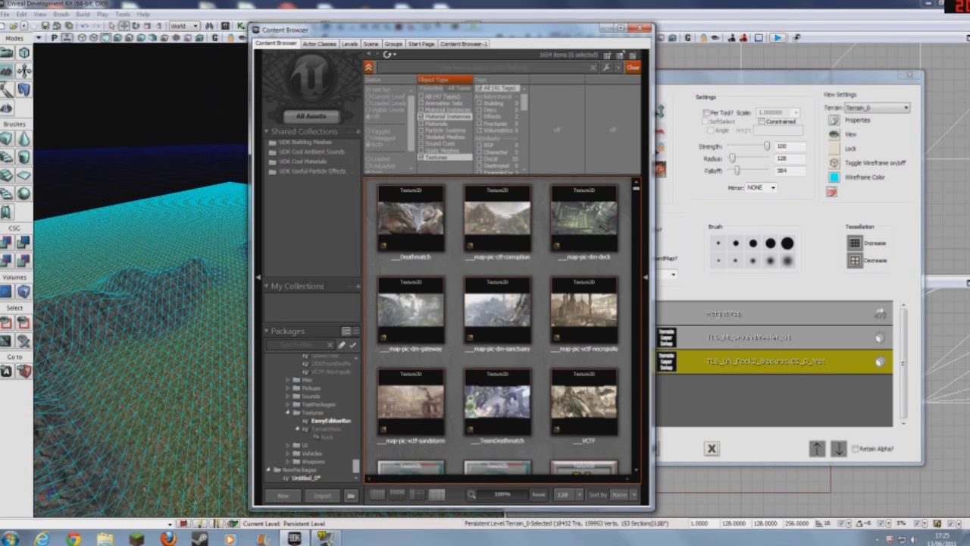
{"action": "type", "text": "Dirt"}
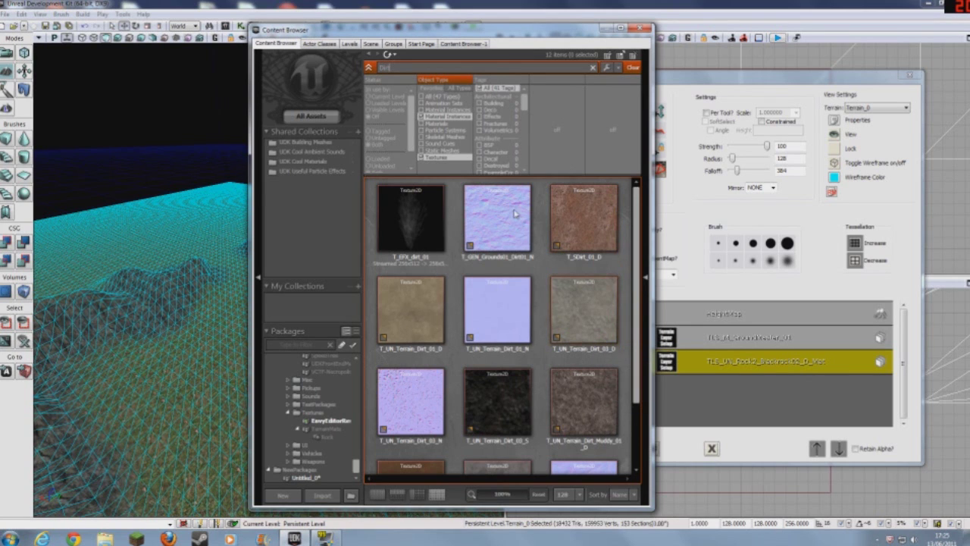
{"action": "left_click", "coordinate": [430, 159]}
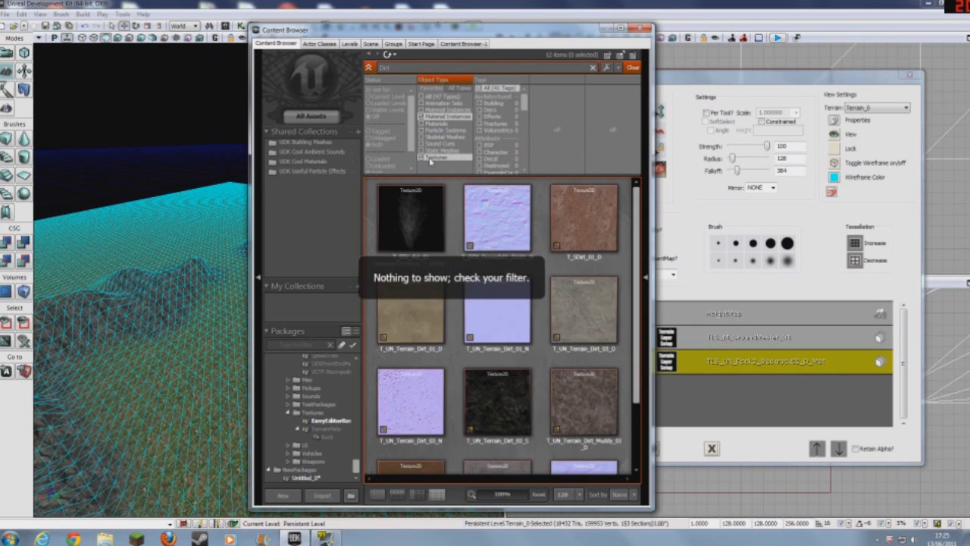
{"action": "scroll", "coordinate": [491, 345], "scroll_direction": "down", "scroll_amount": 2}
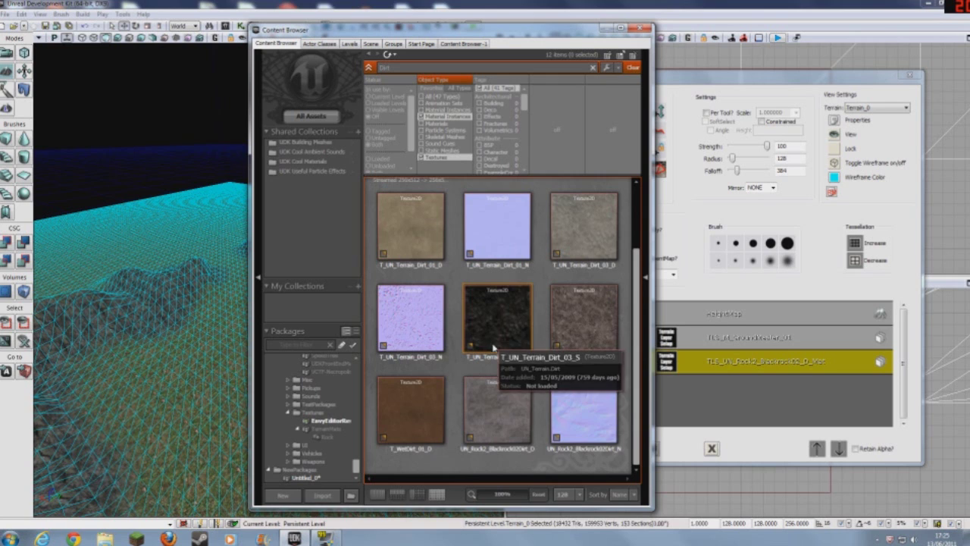
Step: Create a new material from the T_WetDirt_01_D texture, accepting the suggested package, group and name
{"action": "left_click", "coordinate": [416, 426]}
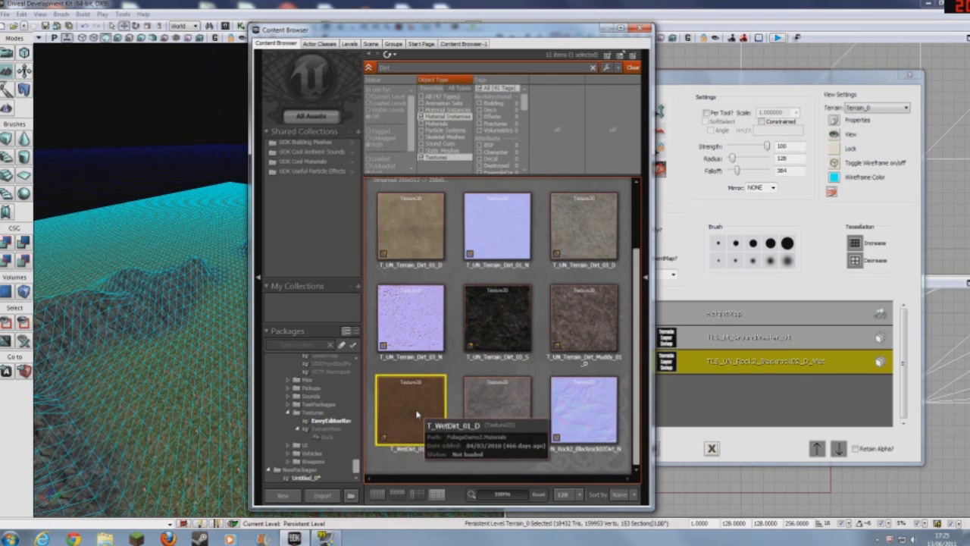
{"action": "right_click", "coordinate": [416, 416]}
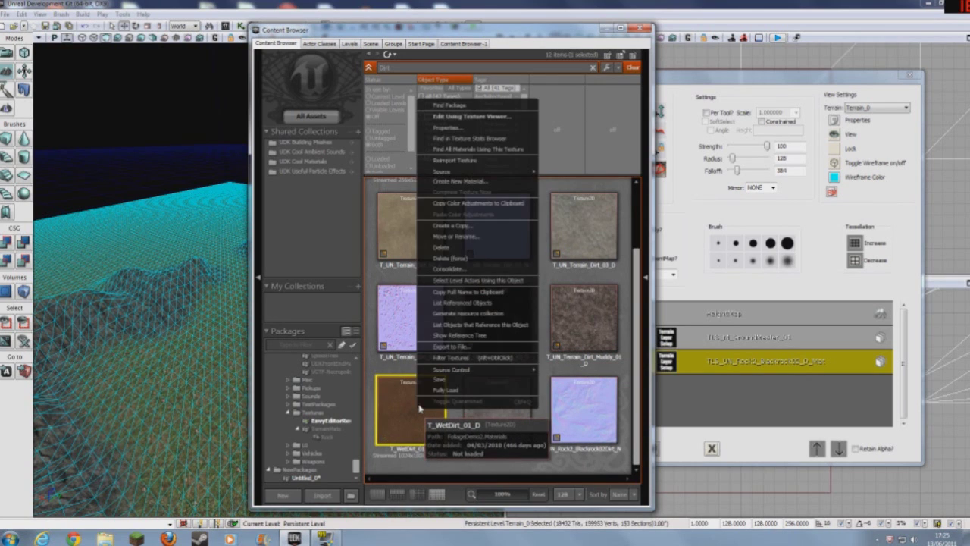
{"action": "left_click", "coordinate": [478, 182]}
{"action": "left_click", "coordinate": [573, 232]}
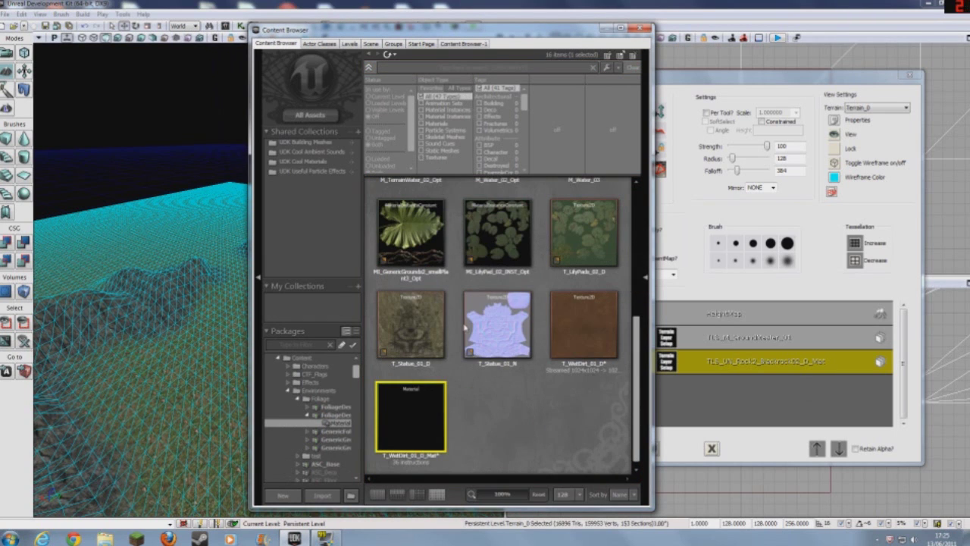
Step: Edit the T_WetDirt_01_D_Mat material, connecting its Texture Sample to the Diffuse input, and apply the change before closing the Material Editor
{"action": "right_click", "coordinate": [394, 426]}
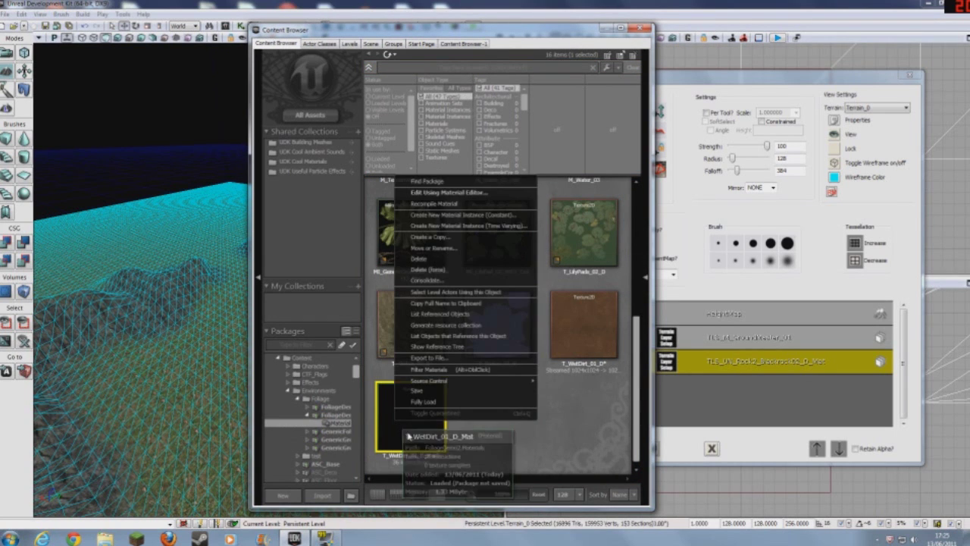
{"action": "left_click", "coordinate": [444, 190]}
{"action": "left_click", "coordinate": [428, 125]}
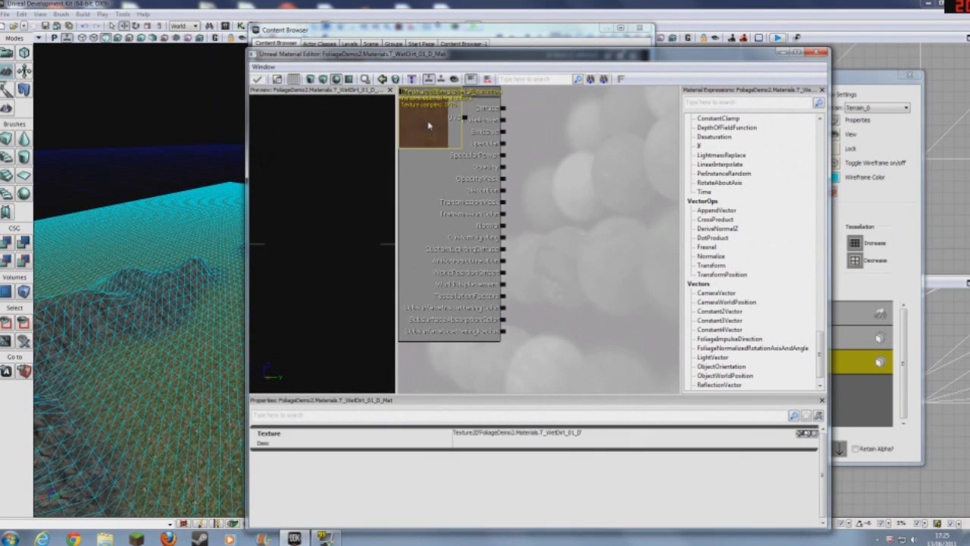
{"action": "left_click_drag", "start_coordinate": [428, 125], "coordinate": [502, 109]}
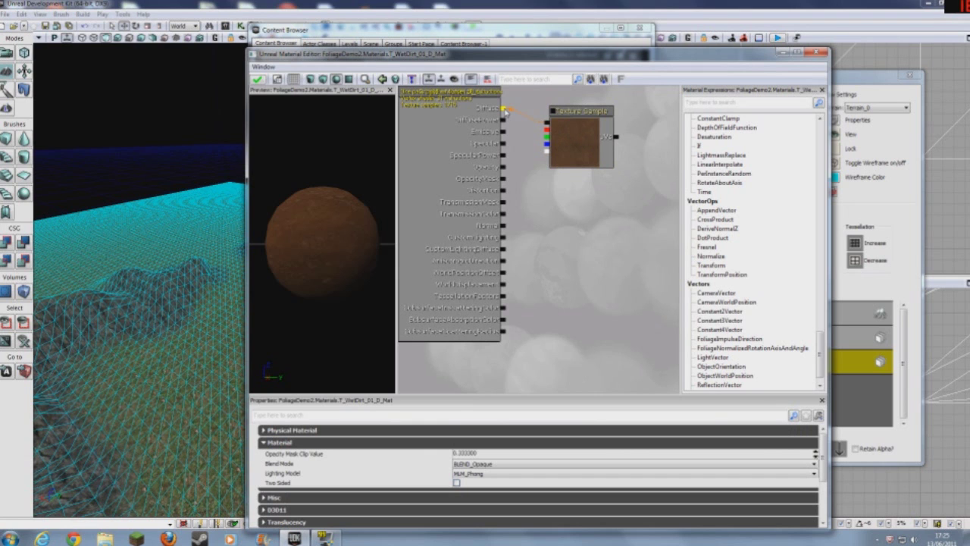
{"action": "left_click", "coordinate": [258, 79]}
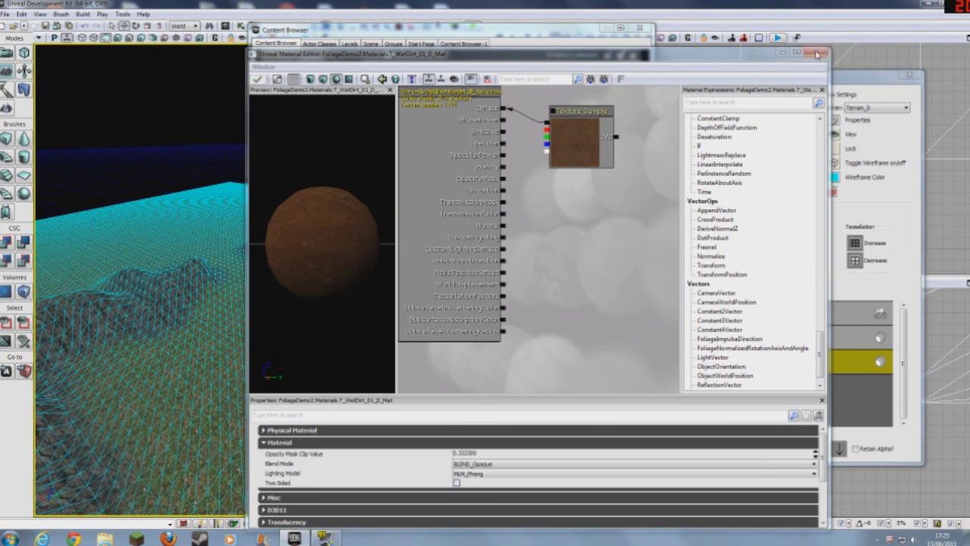
{"action": "left_click", "coordinate": [816, 51]}
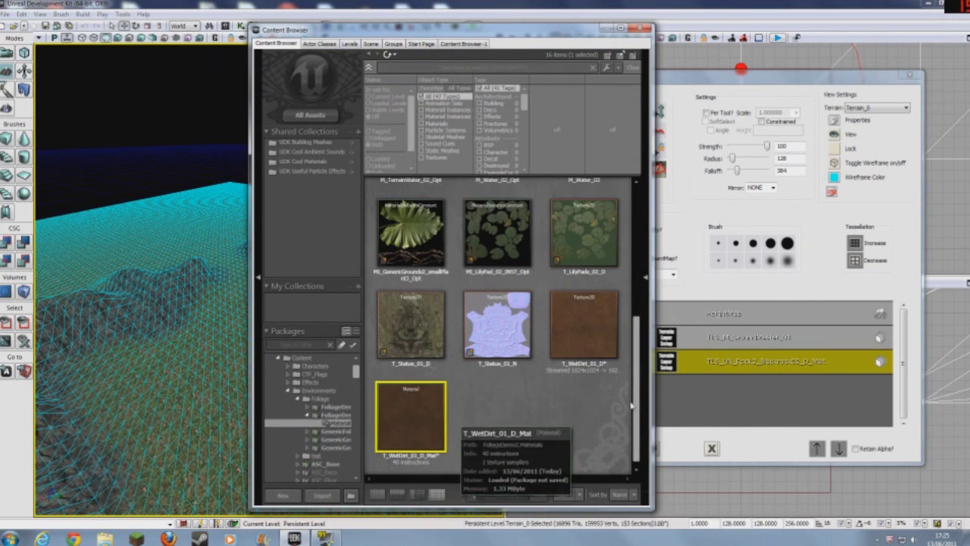
Step: Add a new terrain layer created from the T_WetDirt_01_D_Mat material and close the Content Browser
{"action": "right_click", "coordinate": [714, 400]}
{"action": "left_click", "coordinate": [747, 415]}
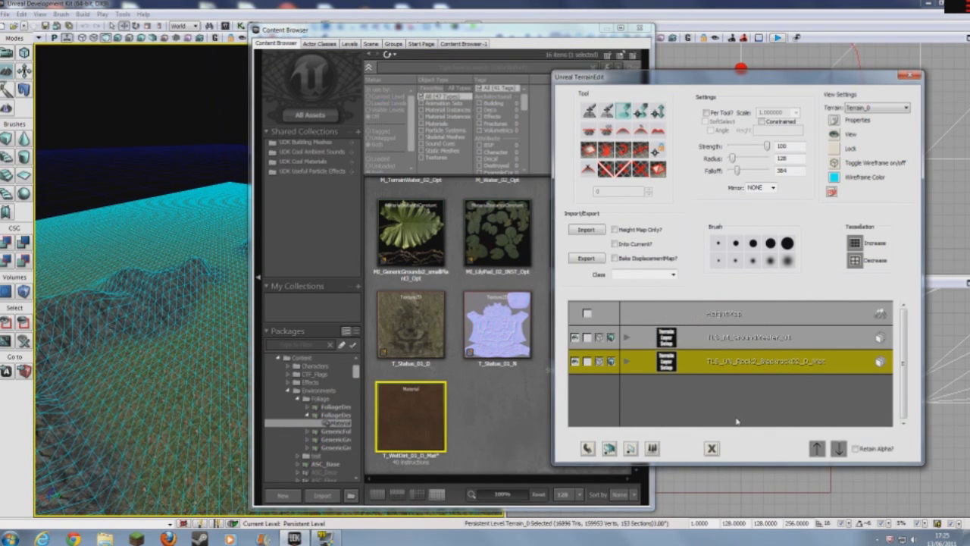
{"action": "left_click", "coordinate": [639, 29]}
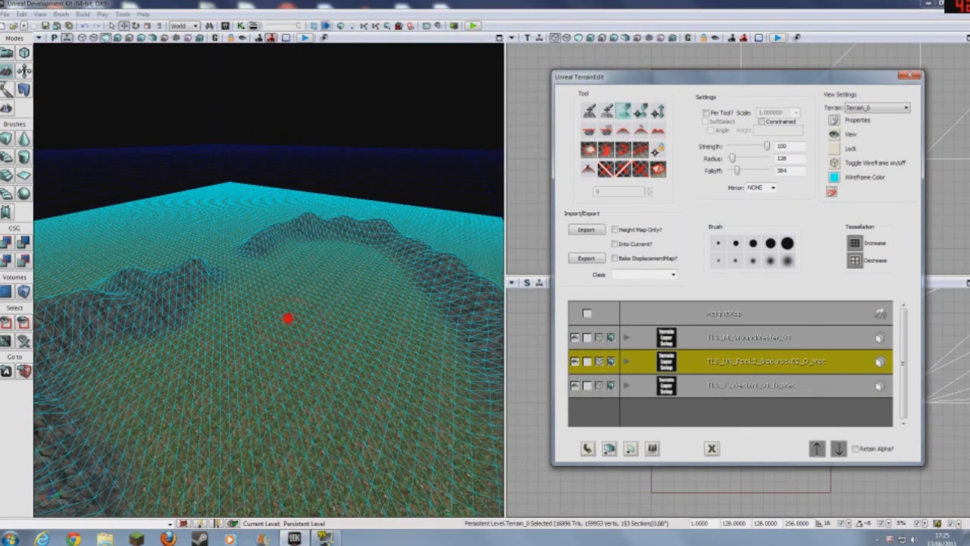
Step: Select the TLS_T_WetDirt_01_D_Mat layer and paint a dirt path from the gap between the ridges into the valley
{"action": "mouse_move", "coordinate": [288, 318]}
{"action": "right_mouse_down"}
{"action": "mouse_move", "coordinate": [254, 377]}
{"action": "mouse_move", "coordinate": [280, 372]}
{"action": "mouse_move", "coordinate": [296, 321]}
{"action": "mouse_move", "coordinate": [289, 302]}
{"action": "right_mouse_up"}
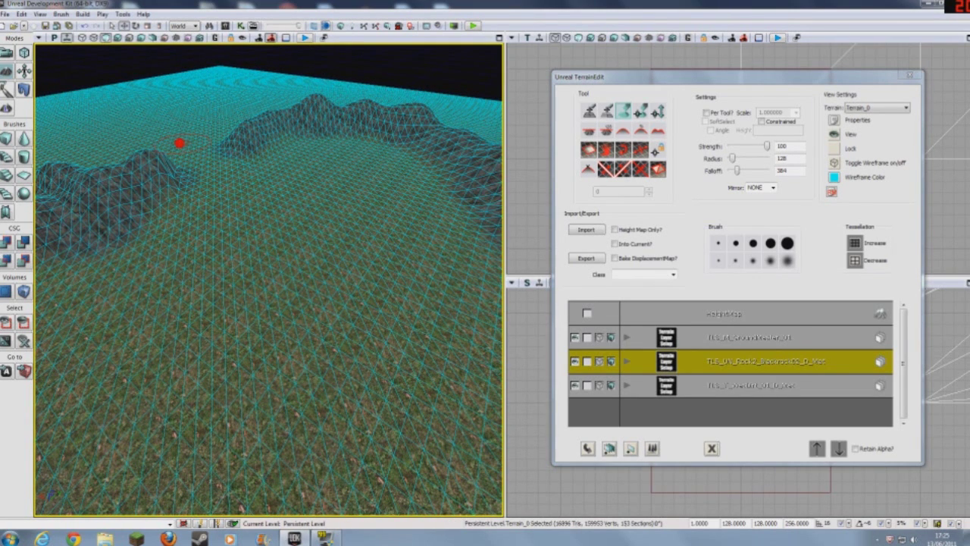
{"action": "mouse_move", "coordinate": [239, 235]}
{"action": "left_mouse_down", "text": "ctrl"}
{"action": "mouse_move", "coordinate": [282, 331]}
{"action": "mouse_move", "coordinate": [256, 236]}
{"action": "mouse_move", "coordinate": [213, 173]}
{"action": "left_mouse_up", "text": "ctrl"}
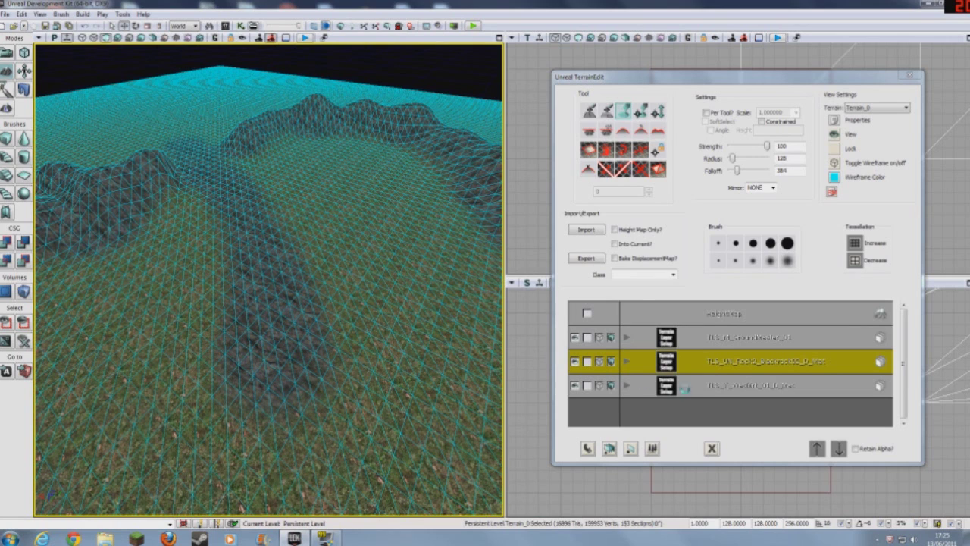
{"action": "left_click", "coordinate": [712, 386]}
{"action": "left_click", "coordinate": [313, 395], "text": "ctrl"}
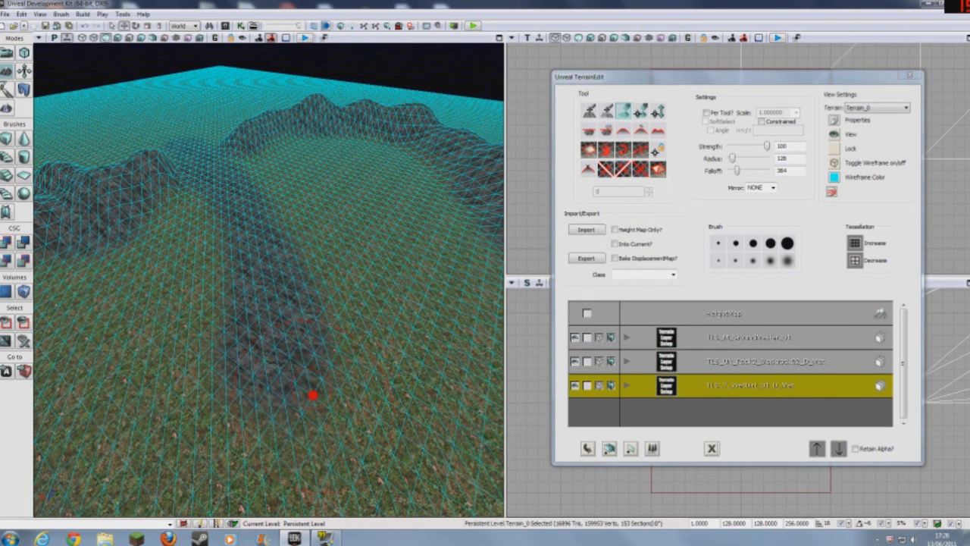
{"action": "mouse_move", "coordinate": [313, 395]}
{"action": "left_mouse_down", "text": "ctrl"}
{"action": "mouse_move", "coordinate": [305, 364]}
{"action": "mouse_move", "coordinate": [275, 341]}
{"action": "mouse_move", "coordinate": [270, 264]}
{"action": "left_mouse_up", "text": "ctrl"}
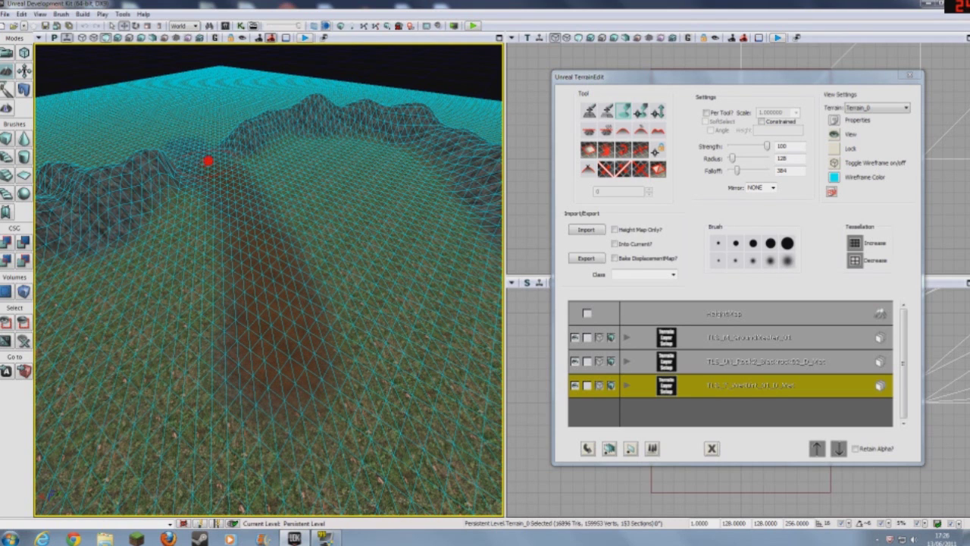
Step: Widen the dirt path into a broad dirt area covering the valley floor in front of the ridges
{"action": "mouse_move", "coordinate": [257, 247]}
{"action": "left_mouse_down", "text": "ctrl"}
{"action": "mouse_move", "coordinate": [301, 411]}
{"action": "mouse_move", "coordinate": [190, 450]}
{"action": "mouse_move", "coordinate": [319, 266]}
{"action": "mouse_move", "coordinate": [320, 496]}
{"action": "mouse_move", "coordinate": [292, 244]}
{"action": "mouse_move", "coordinate": [137, 391]}
{"action": "mouse_move", "coordinate": [436, 408]}
{"action": "mouse_move", "coordinate": [292, 217]}
{"action": "mouse_move", "coordinate": [71, 346]}
{"action": "mouse_move", "coordinate": [427, 450]}
{"action": "mouse_move", "coordinate": [405, 233]}
{"action": "mouse_move", "coordinate": [242, 275]}
{"action": "left_mouse_up", "text": "ctrl"}
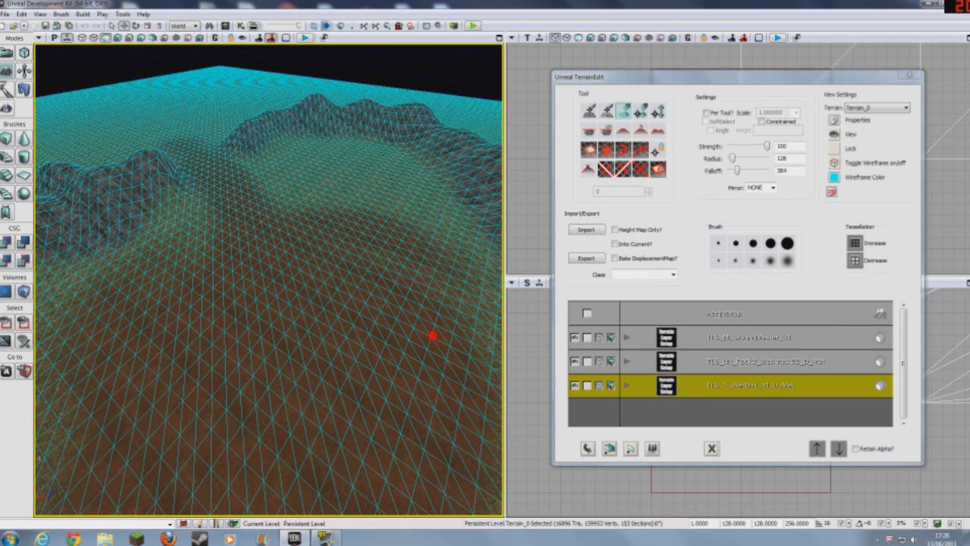
{"action": "mouse_move", "coordinate": [475, 342]}
{"action": "left_mouse_down", "text": "ctrl"}
{"action": "mouse_move", "coordinate": [247, 329]}
{"action": "mouse_move", "coordinate": [321, 428]}
{"action": "left_mouse_up", "text": "ctrl"}
{"action": "mouse_move", "coordinate": [321, 427]}
{"action": "right_mouse_down"}
{"action": "mouse_move", "coordinate": [147, 468]}
{"action": "mouse_move", "coordinate": [281, 385]}
{"action": "mouse_move", "coordinate": [452, 492]}
{"action": "mouse_move", "coordinate": [319, 356]}
{"action": "mouse_move", "coordinate": [319, 418]}
{"action": "right_mouse_up"}
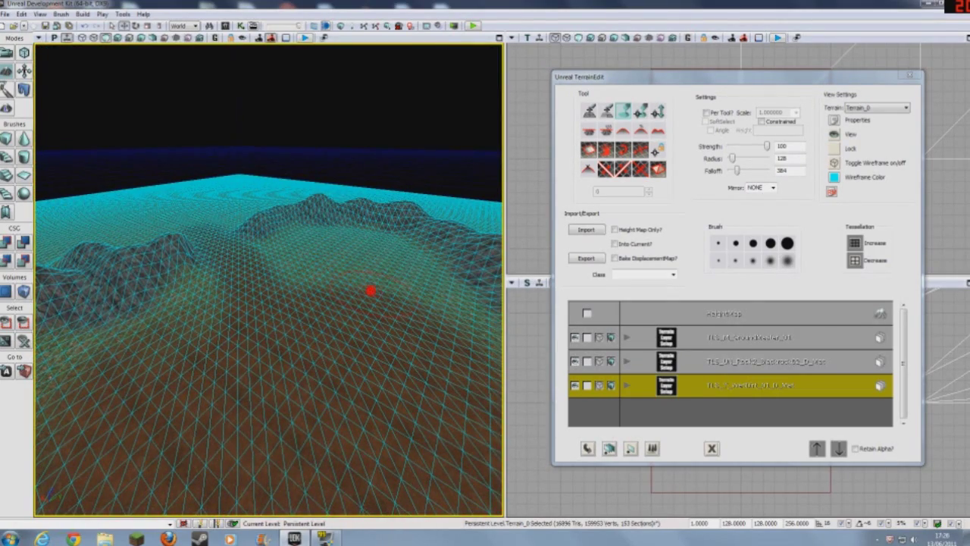
{"action": "mouse_move", "coordinate": [370, 291]}
{"action": "left_mouse_down", "text": "ctrl"}
{"action": "mouse_move", "coordinate": [238, 296]}
{"action": "mouse_move", "coordinate": [188, 311]}
{"action": "left_mouse_up", "text": "ctrl"}
{"action": "mouse_move", "coordinate": [438, 452]}
{"action": "right_mouse_down"}
{"action": "mouse_move", "coordinate": [420, 500]}
{"action": "mouse_move", "coordinate": [381, 494]}
{"action": "mouse_move", "coordinate": [407, 465]}
{"action": "mouse_move", "coordinate": [401, 427]}
{"action": "mouse_move", "coordinate": [405, 474]}
{"action": "mouse_move", "coordinate": [402, 437]}
{"action": "mouse_move", "coordinate": [475, 489]}
{"action": "mouse_move", "coordinate": [404, 435]}
{"action": "mouse_move", "coordinate": [394, 474]}
{"action": "right_mouse_up"}
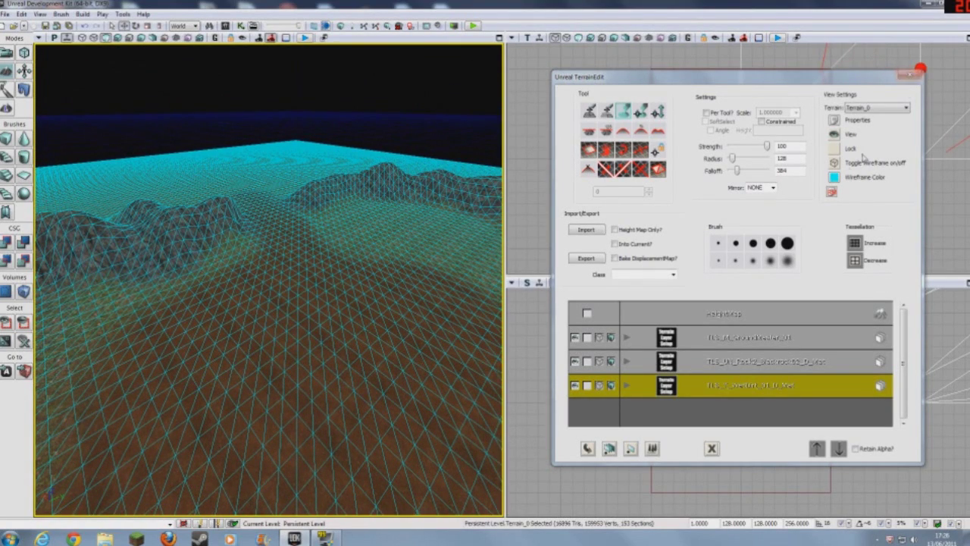
Step: Hide the terrain wireframe and close the terrain editing window
{"action": "left_click", "coordinate": [833, 162]}
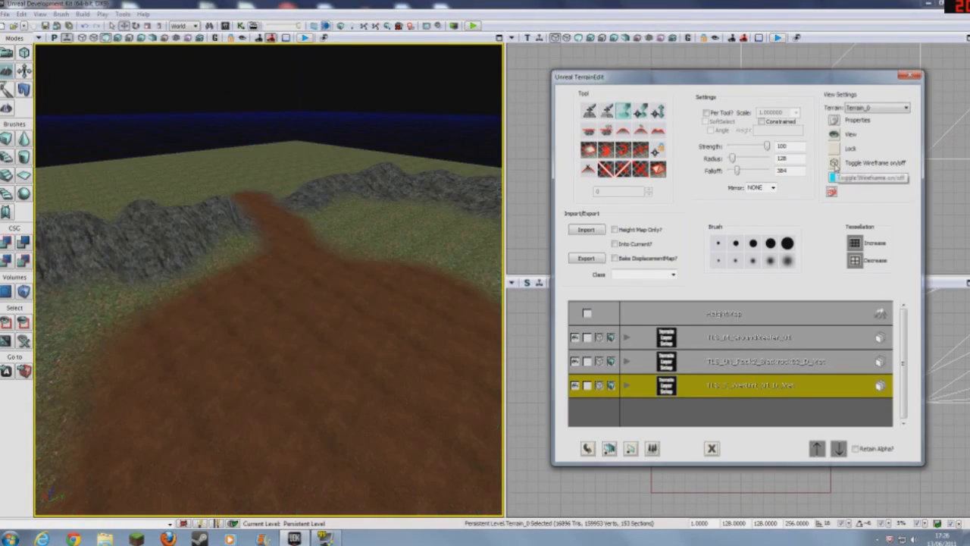
{"action": "left_click", "coordinate": [910, 76]}
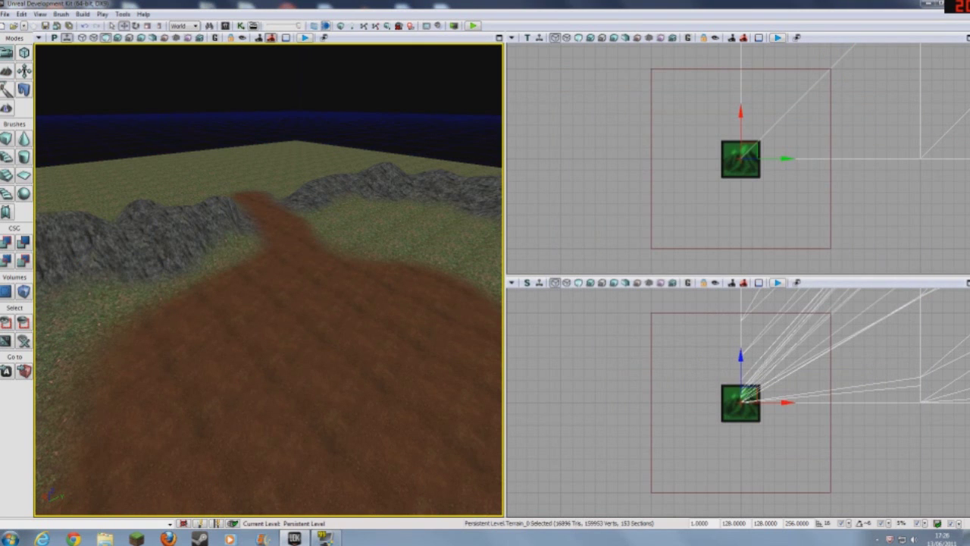
Step: Add a PlayerStart actor on the dirt area in the middle of the valley
{"action": "right_click_drag", "start_coordinate": [269, 280], "coordinate": [233, 346]}
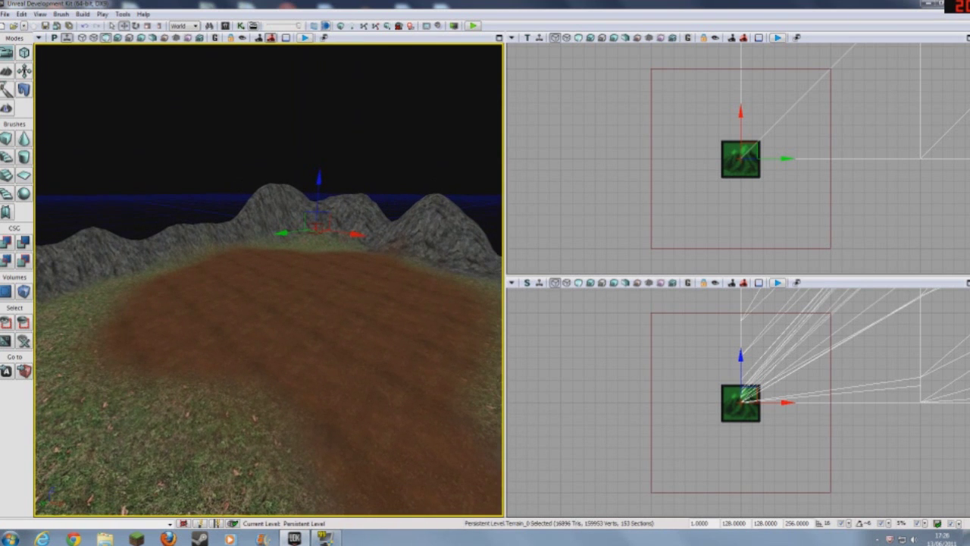
{"action": "right_click_drag", "start_coordinate": [246, 254], "coordinate": [305, 292]}
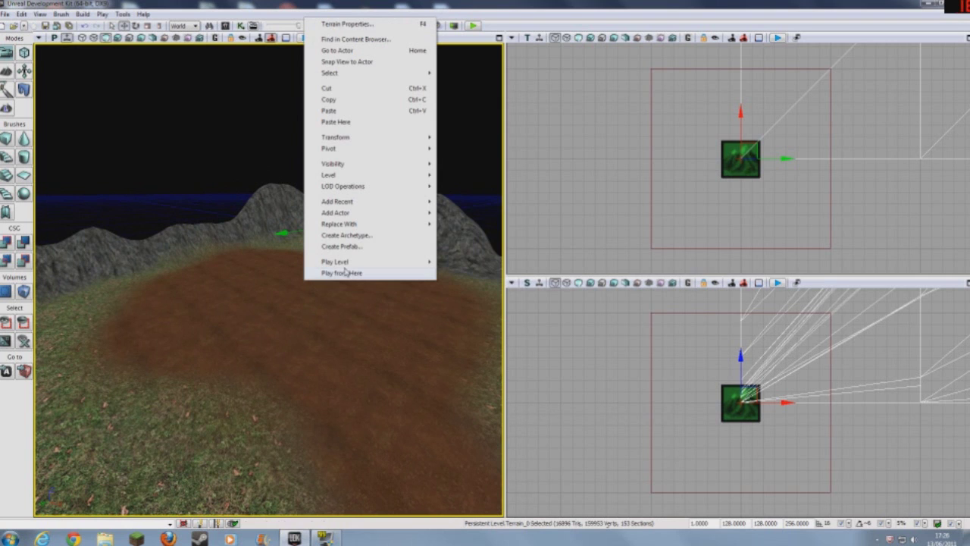
{"action": "mouse_move", "coordinate": [420, 215]}
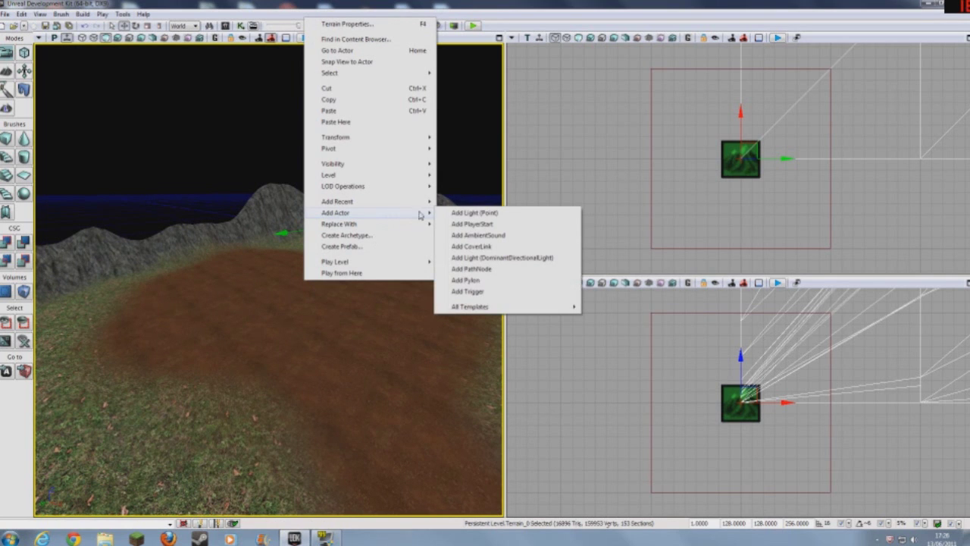
{"action": "left_click", "coordinate": [476, 225]}
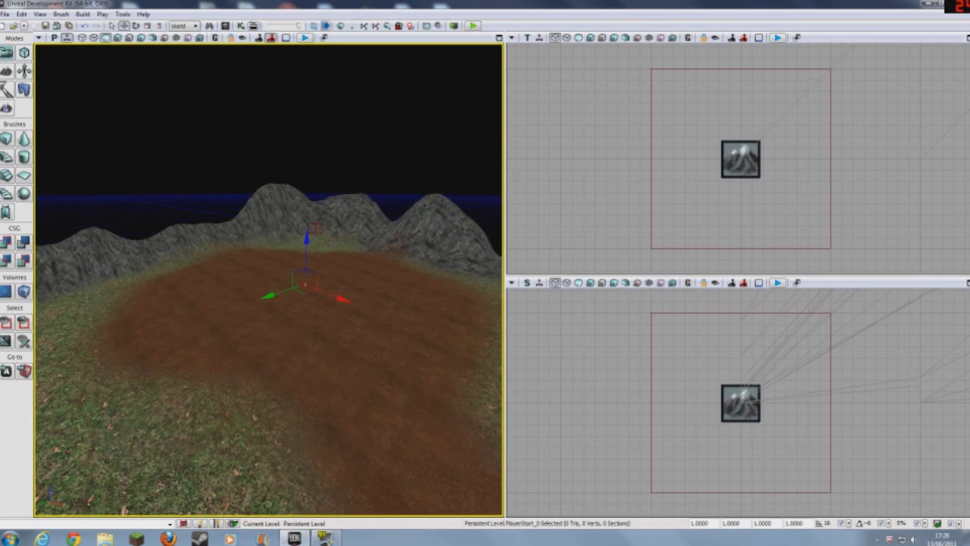
Step: Add a DominantDirectionalLight on the terrain beside the dirt path leading to the gap in the ridges
{"action": "scroll", "coordinate": [269, 279], "scroll_direction": "up", "scroll_amount": 6}
{"action": "left_click", "coordinate": [269, 303]}
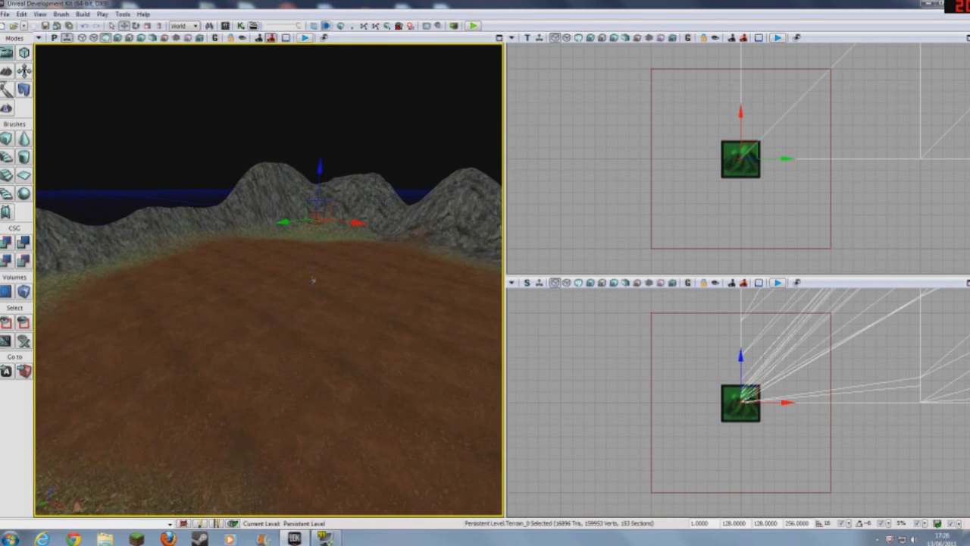
{"action": "right_click_drag", "start_coordinate": [269, 303], "coordinate": [379, 281]}
{"action": "right_click_drag", "start_coordinate": [198, 319], "coordinate": [171, 326]}
{"action": "right_click_drag", "start_coordinate": [306, 281], "coordinate": [318, 283]}
{"action": "right_click", "coordinate": [306, 281]}
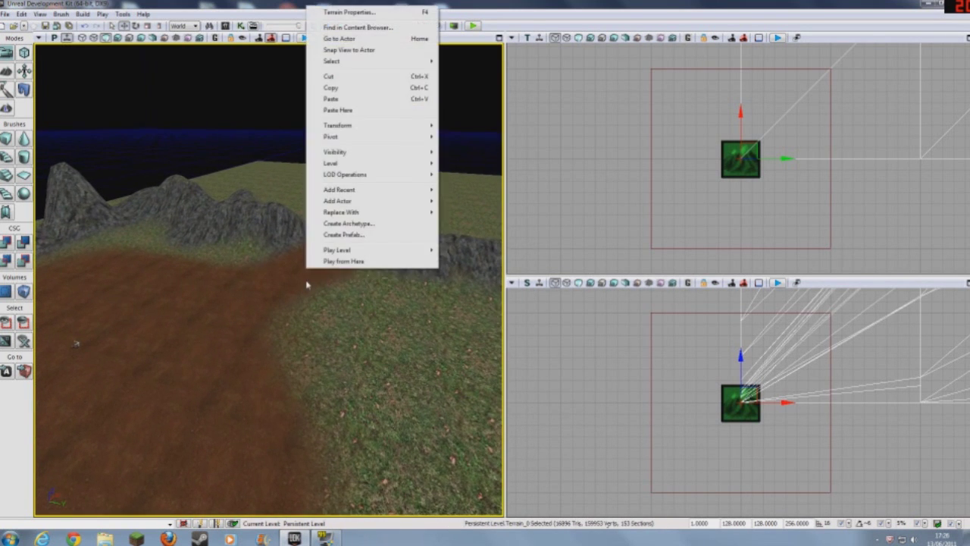
{"action": "mouse_move", "coordinate": [368, 201]}
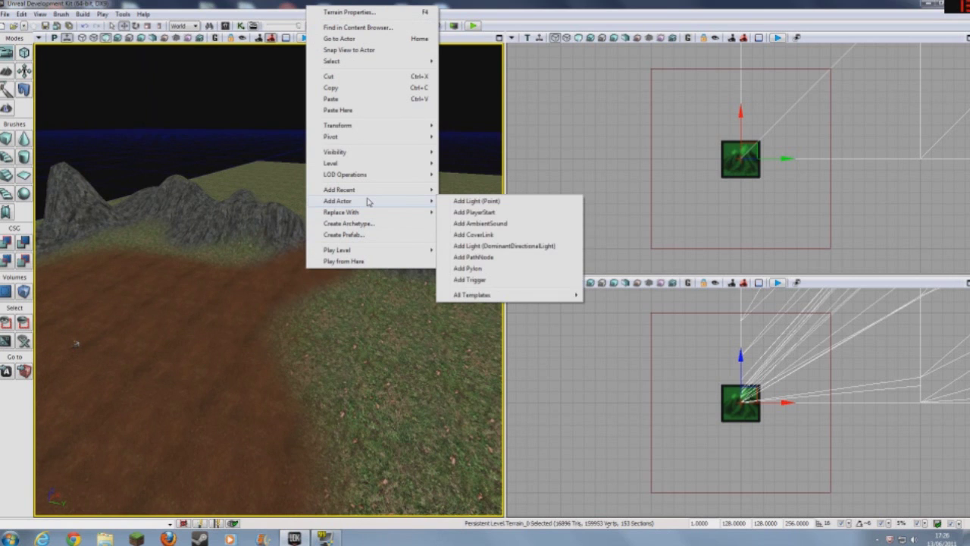
{"action": "left_click", "coordinate": [505, 247]}
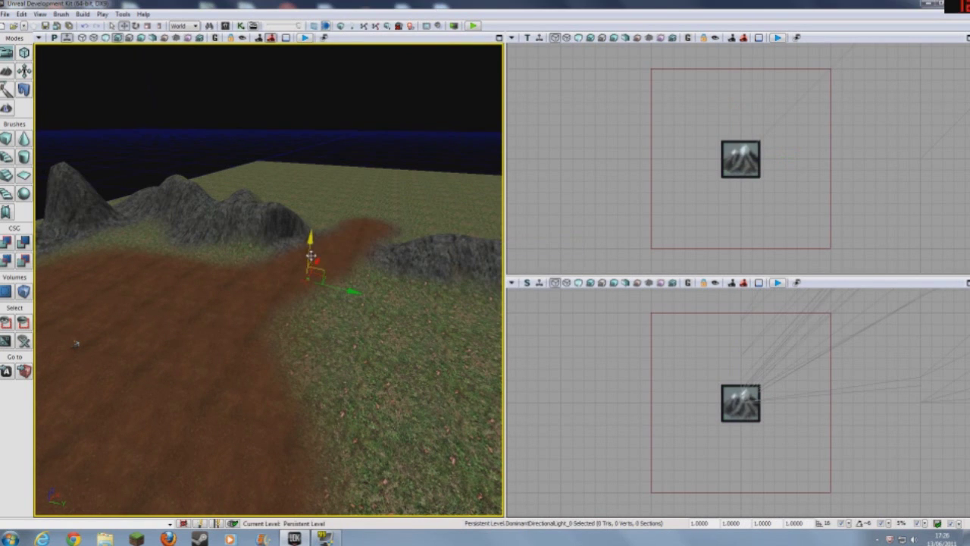
Step: Raise the dominant directional light high above the terrain and scale it up to about 152.8
{"action": "left_click_drag", "start_coordinate": [310, 244], "coordinate": [304, 65]}
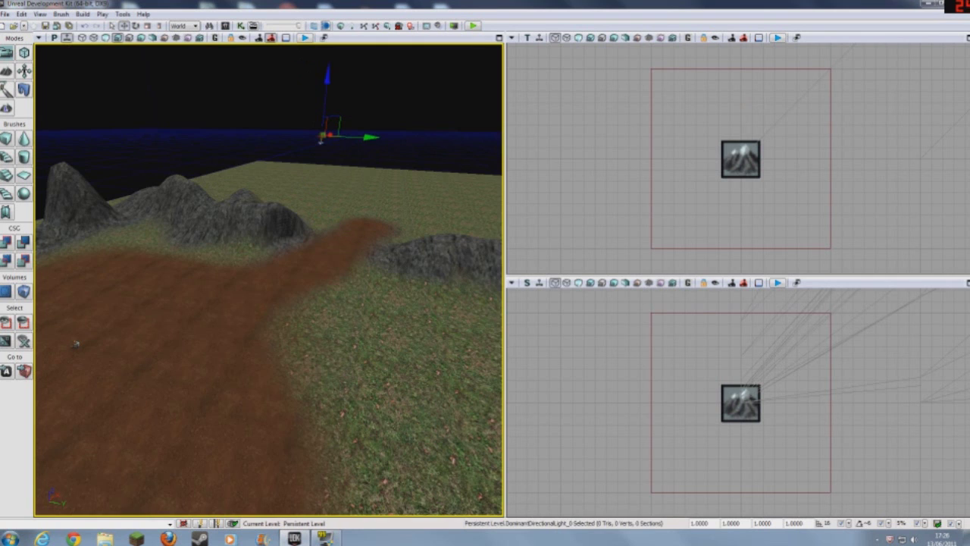
{"action": "right_click_drag", "start_coordinate": [304, 91], "coordinate": [304, 61]}
{"action": "right_click_drag", "start_coordinate": [353, 301], "coordinate": [312, 302]}
{"action": "key", "text": "space"}
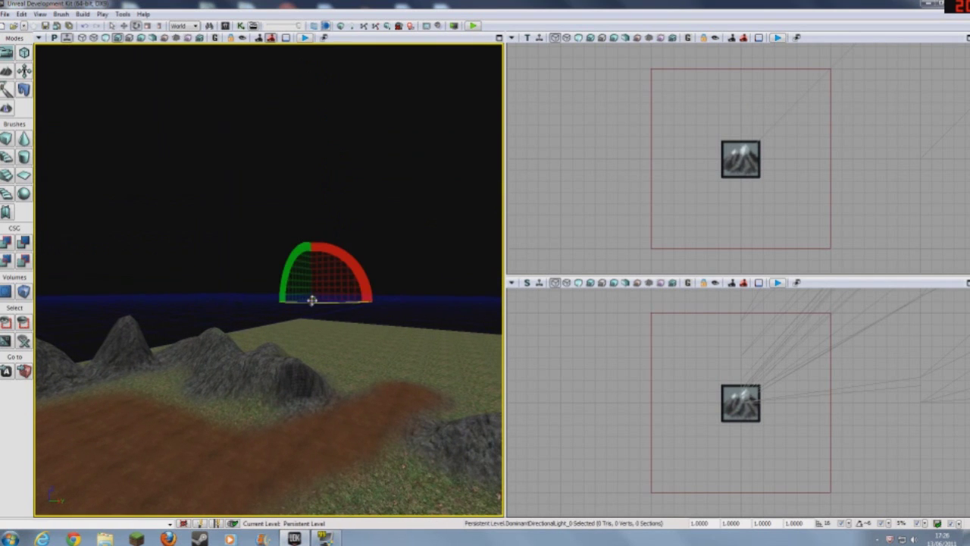
{"action": "key", "text": "space"}
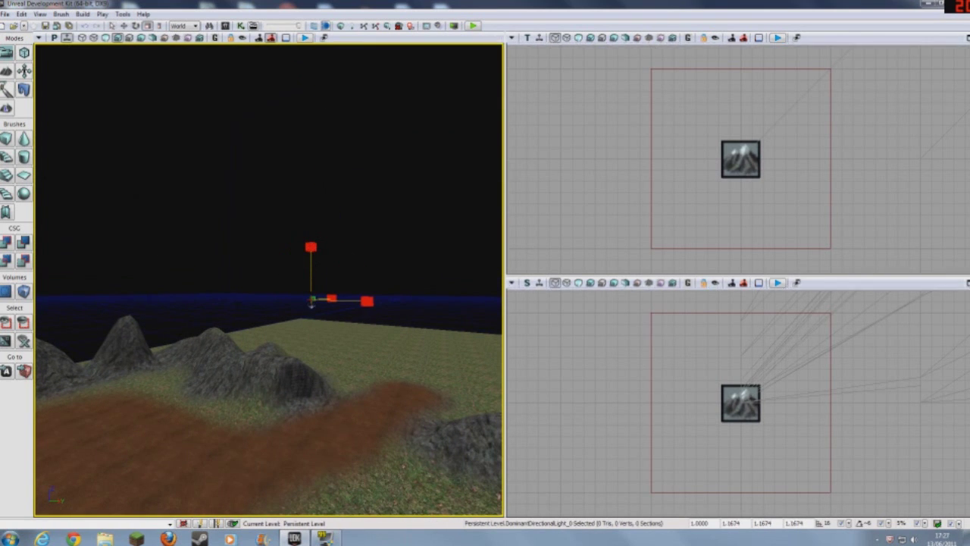
{"action": "left_click_drag", "start_coordinate": [310, 247], "coordinate": [312, 264]}
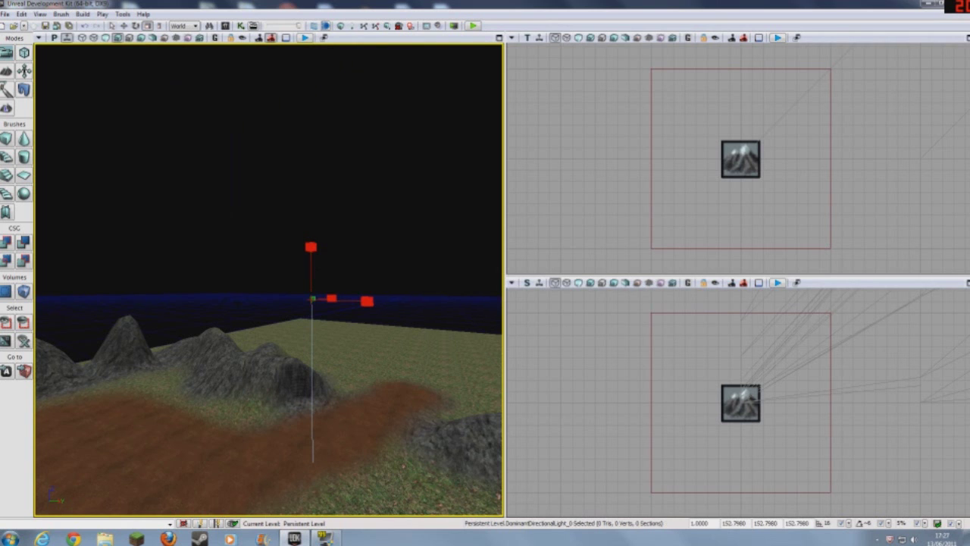
Step: Run a build of the level and dismiss the Map Check report
{"action": "left_click", "coordinate": [258, 353]}
{"action": "right_click_drag", "start_coordinate": [258, 353], "coordinate": [217, 322]}
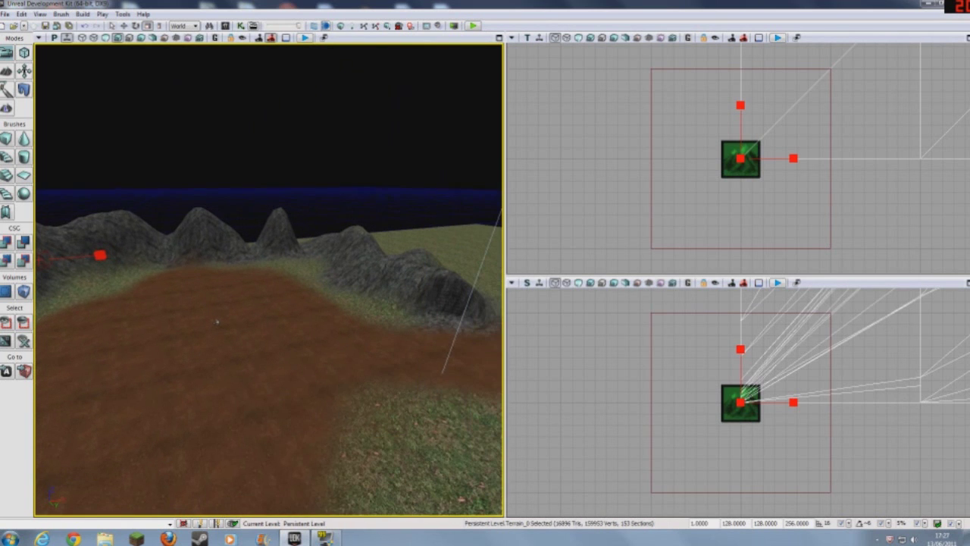
{"action": "right_click_drag", "start_coordinate": [238, 246], "coordinate": [354, 306]}
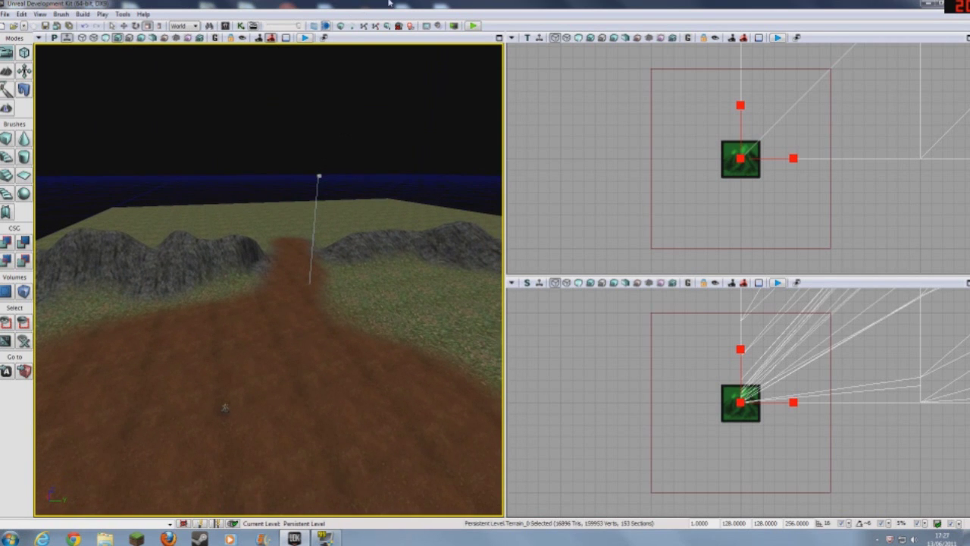
{"action": "left_click", "coordinate": [341, 29]}
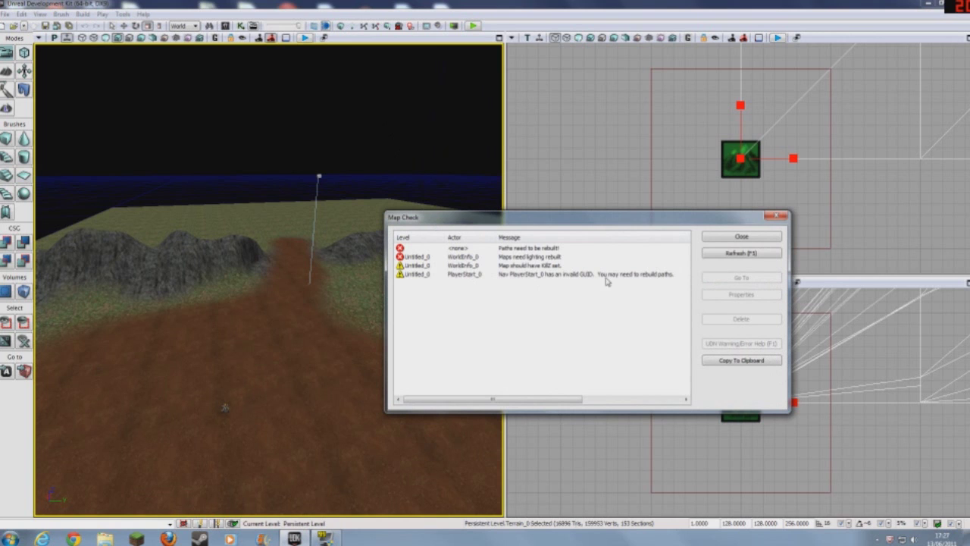
{"action": "left_click", "coordinate": [781, 217]}
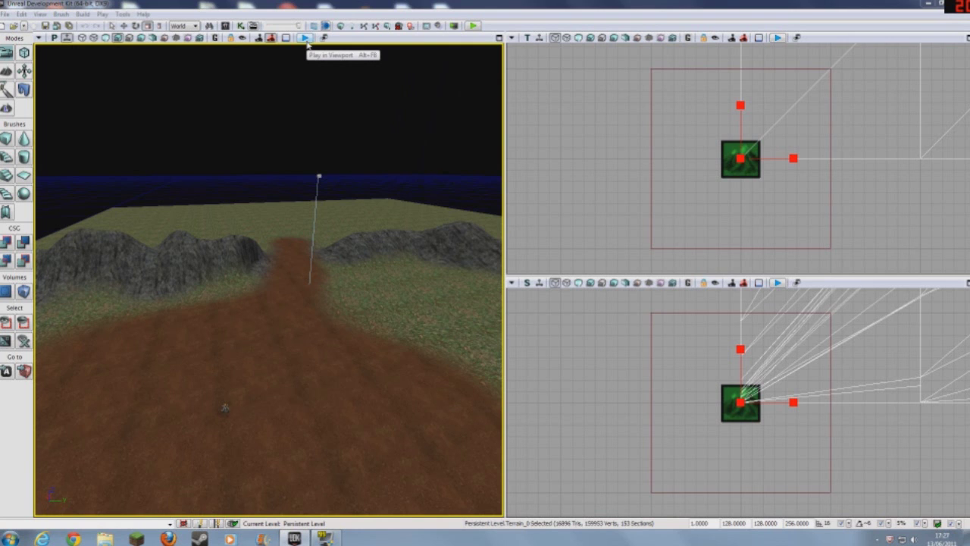
Step: Save the level in the Maps folder under the name DM-FirstMap
{"action": "left_click", "coordinate": [5, 14]}
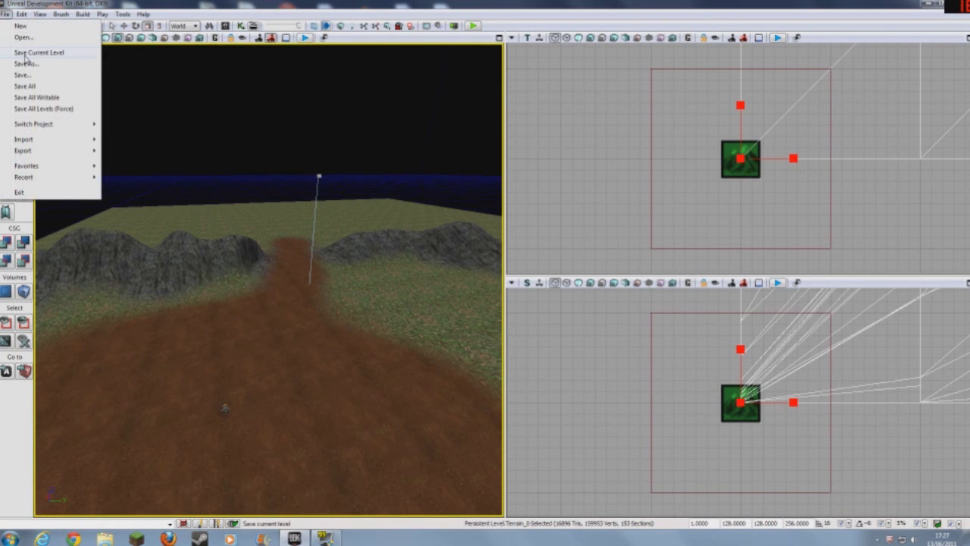
{"action": "left_click", "coordinate": [24, 64]}
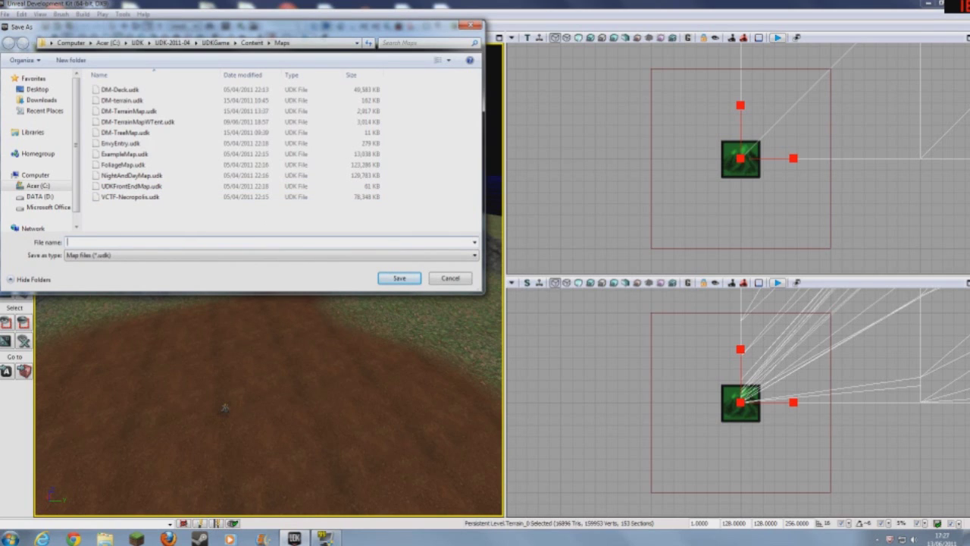
{"action": "type", "text": "DM-"}
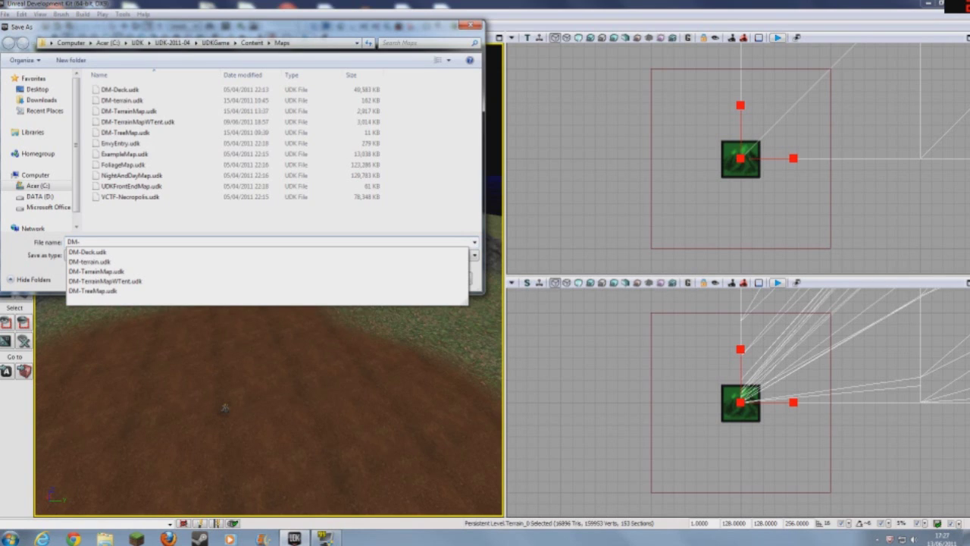
{"action": "type", "text": "First"}
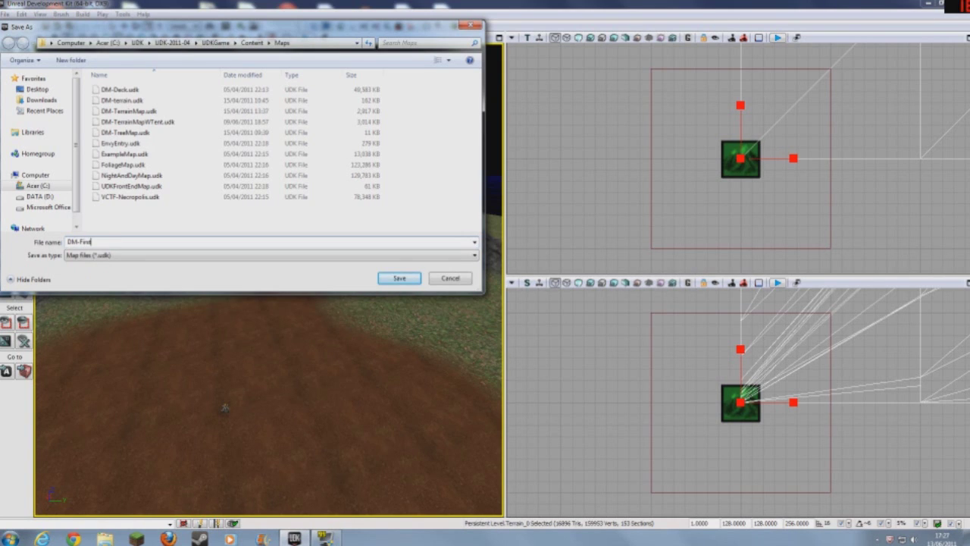
{"action": "type", "text": "Map"}
{"action": "left_click", "coordinate": [398, 278]}
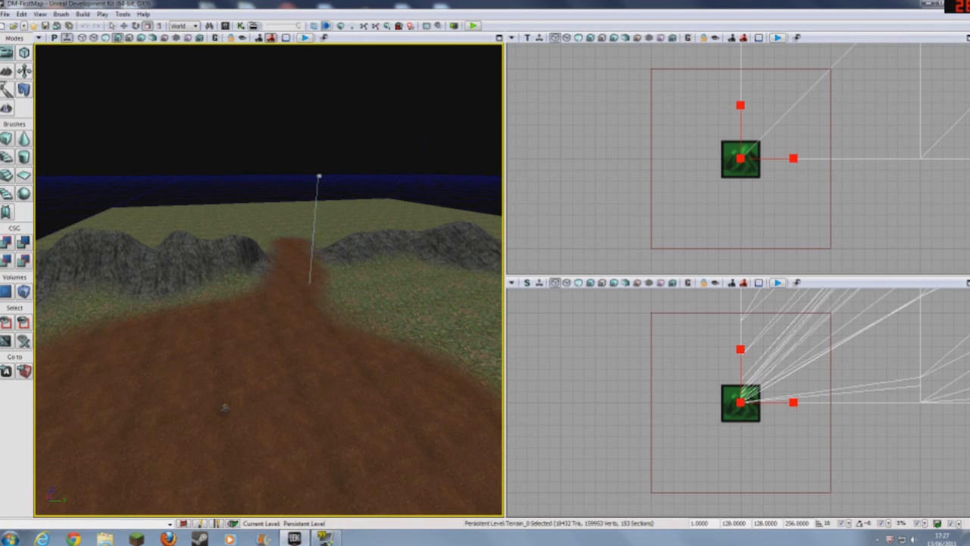
Step: Playtest the level in the perspective viewport, walking across the valley to check the terrain layers, and end the play session
{"action": "left_click", "coordinate": [304, 38]}
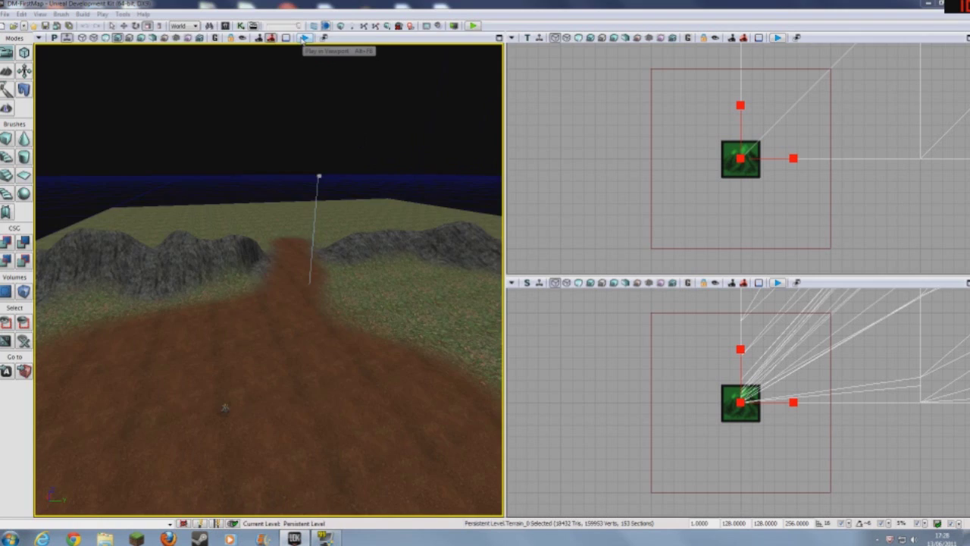
{"action": "left_click", "coordinate": [304, 38]}
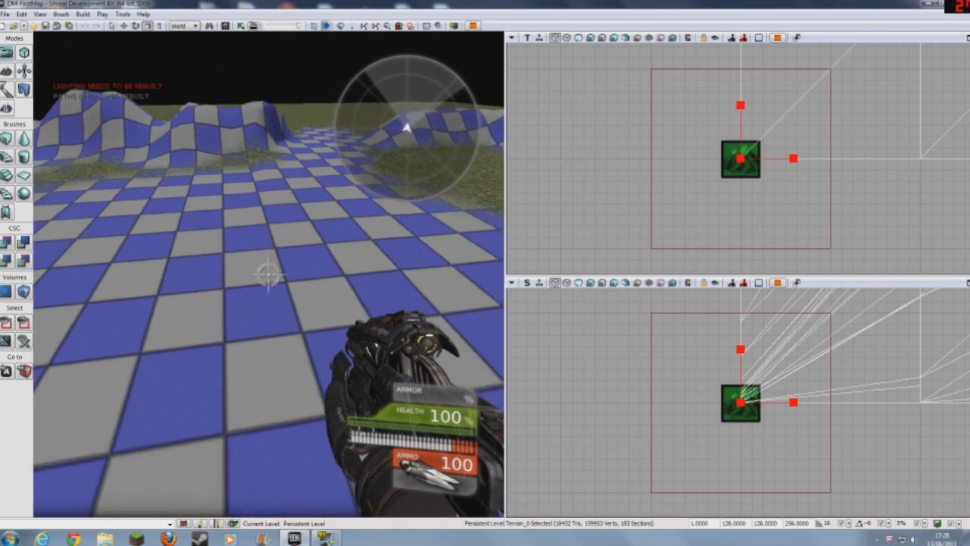
{"action": "key", "text": "w"}
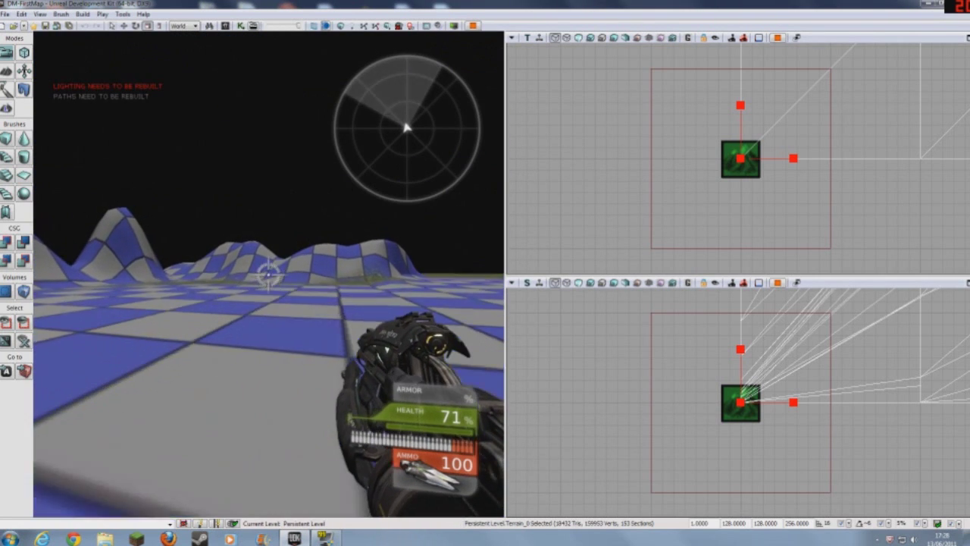
{"action": "key", "text": "w"}
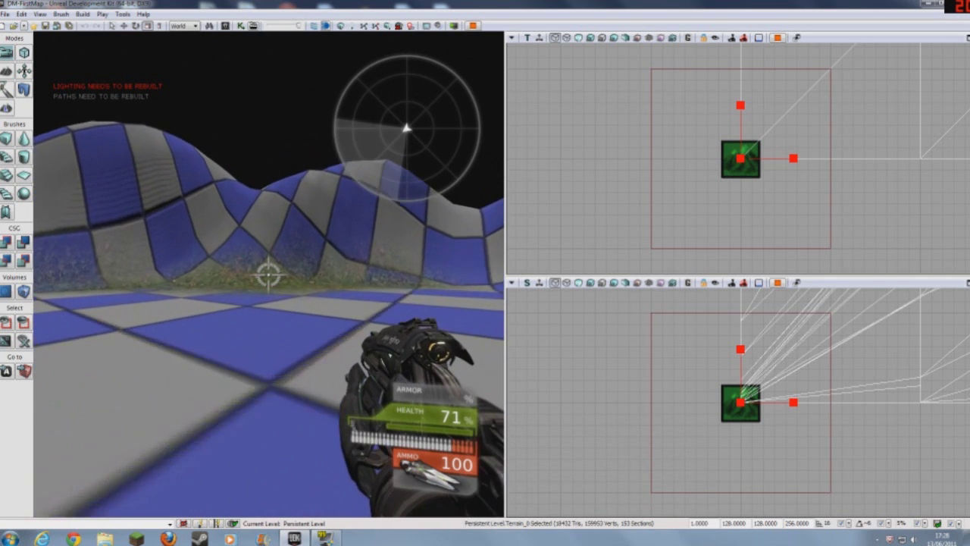
{"action": "key", "text": "s"}
{"action": "key", "text": "Escape"}
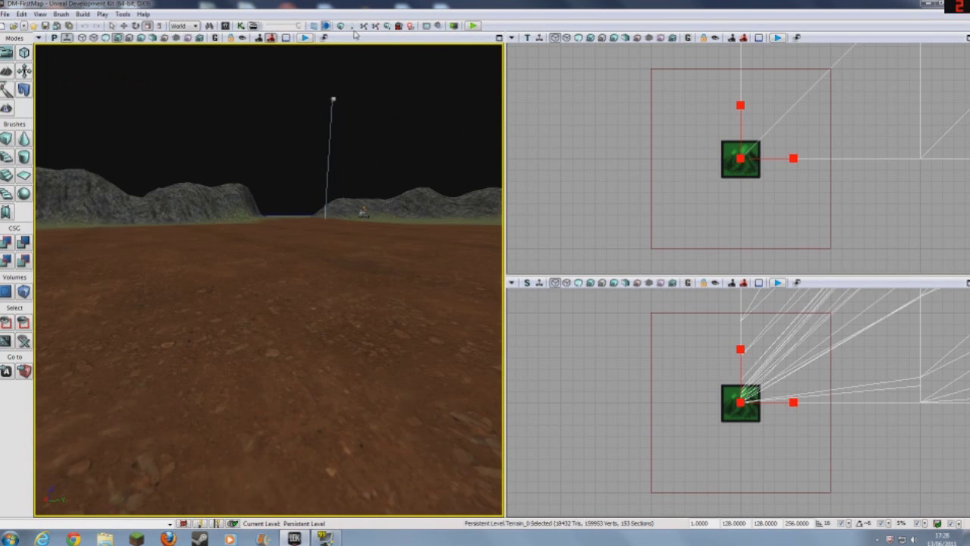
Step: Build the lighting at Production quality with BSP and static meshes included, and dismiss the Map Check report
{"action": "left_click", "coordinate": [352, 26]}
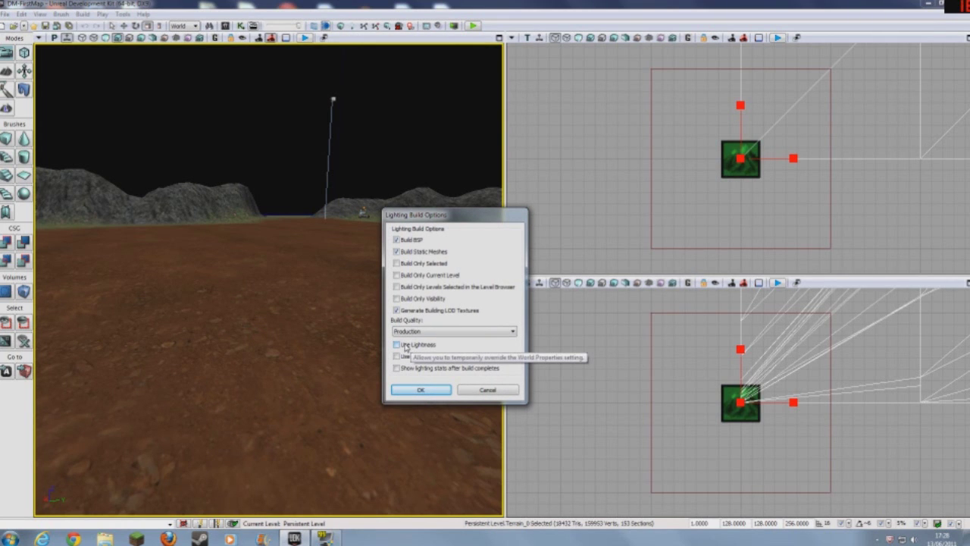
{"action": "left_click", "coordinate": [421, 389]}
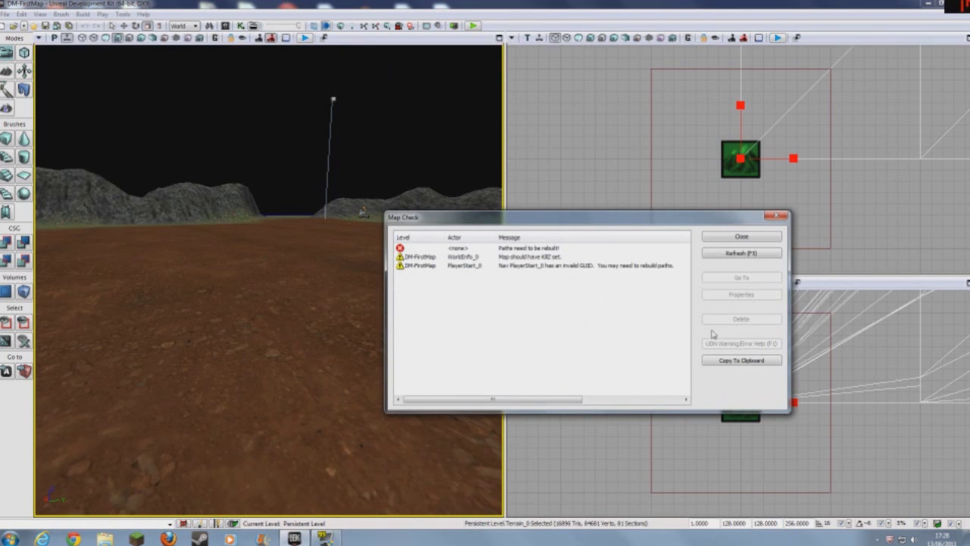
{"action": "left_click", "coordinate": [773, 217]}
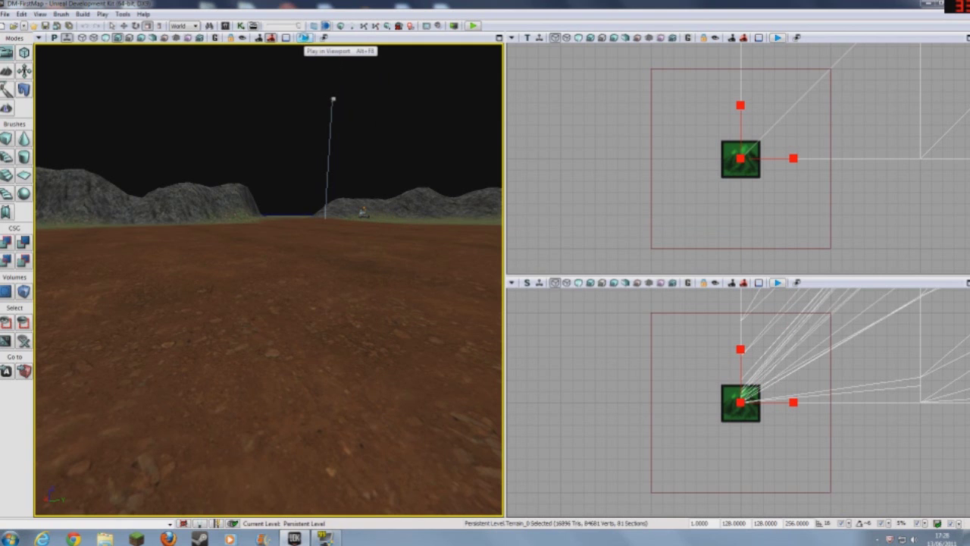
Step: Play the rebuilt level in the viewport again, inspect the terrain textures around the valley and ridges, and exit play
{"action": "left_click", "coordinate": [304, 37]}
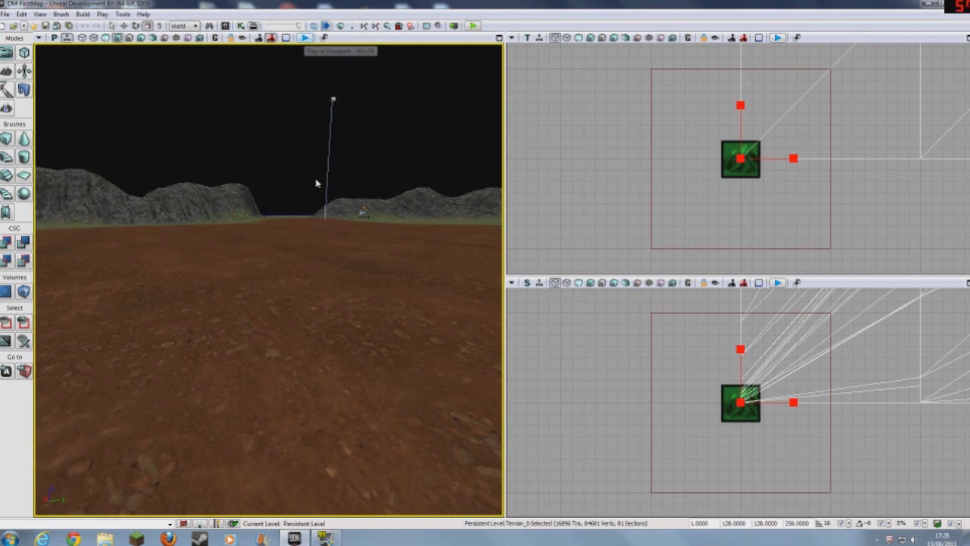
{"action": "key", "text": "w"}
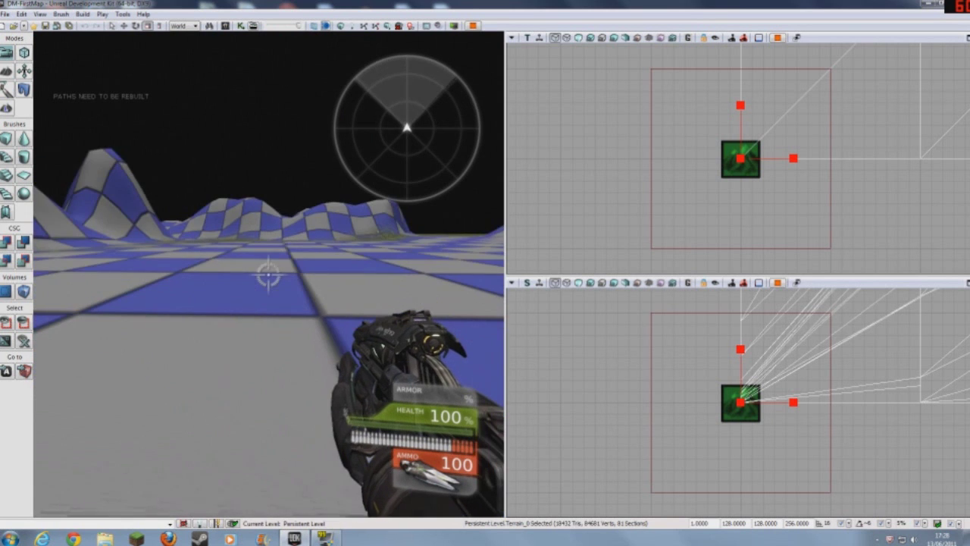
{"action": "key", "text": "w"}
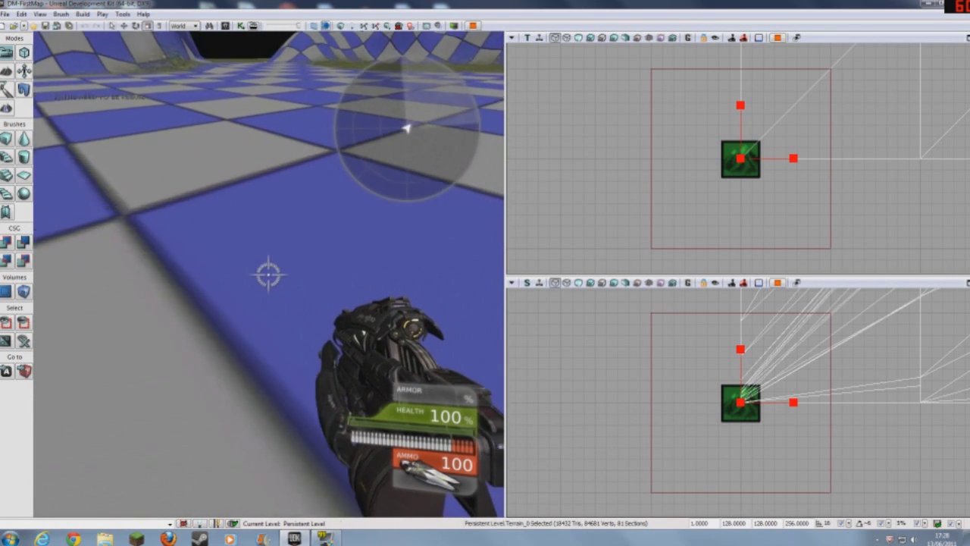
{"action": "key", "text": "w"}
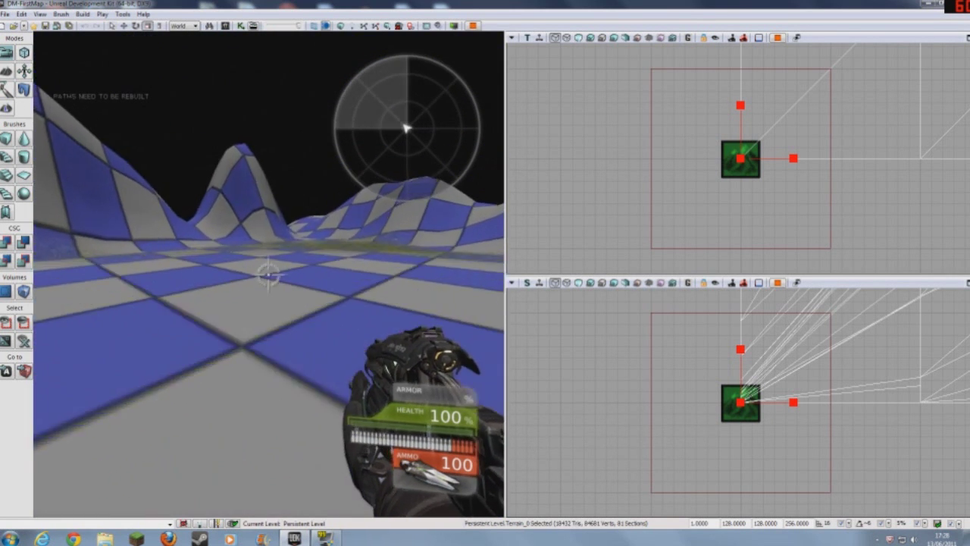
{"action": "key", "text": "w"}
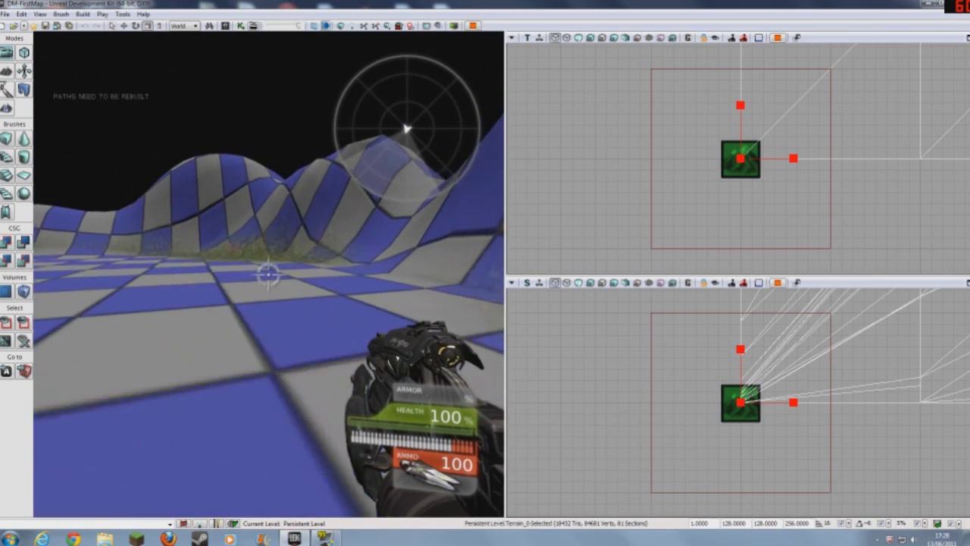
{"action": "key", "text": "w"}
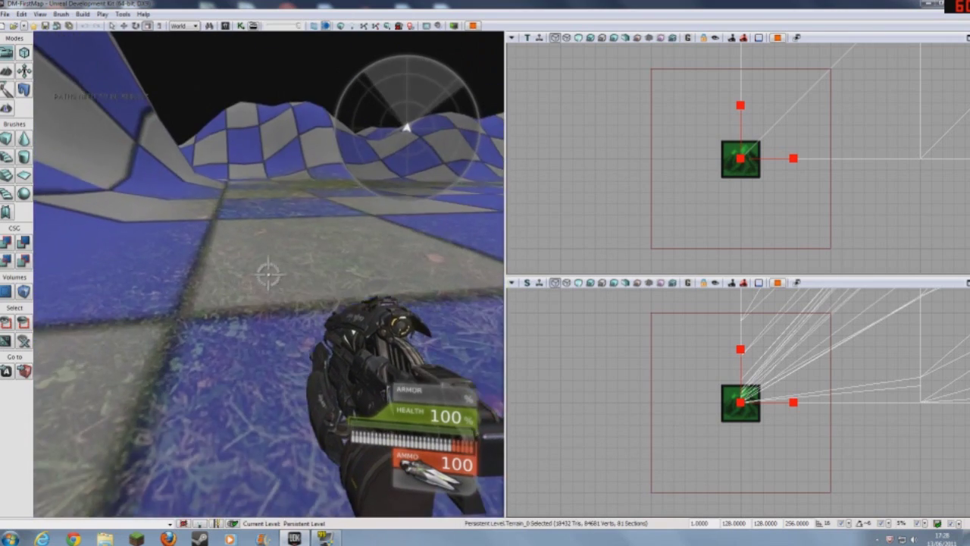
{"action": "key", "text": "Escape"}
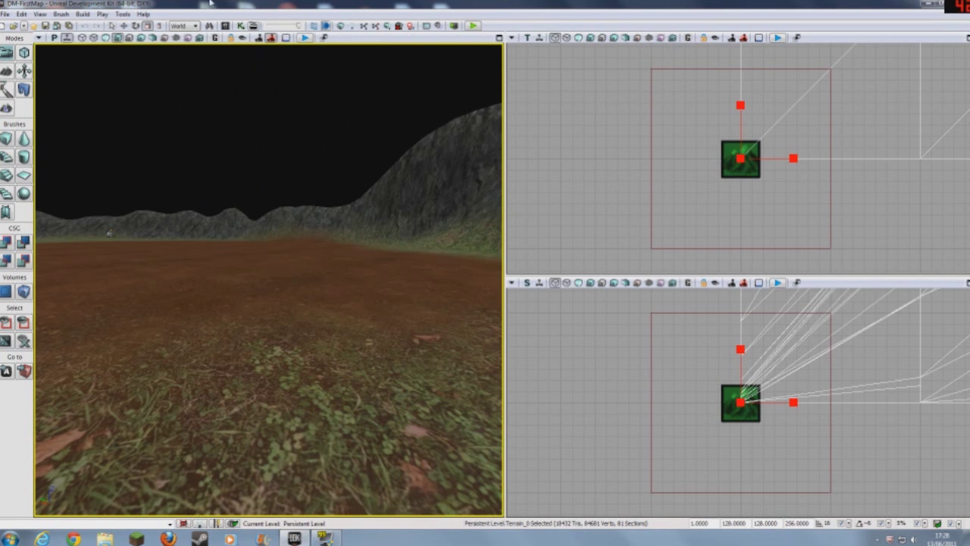
{"action": "left_click", "coordinate": [225, 25]}
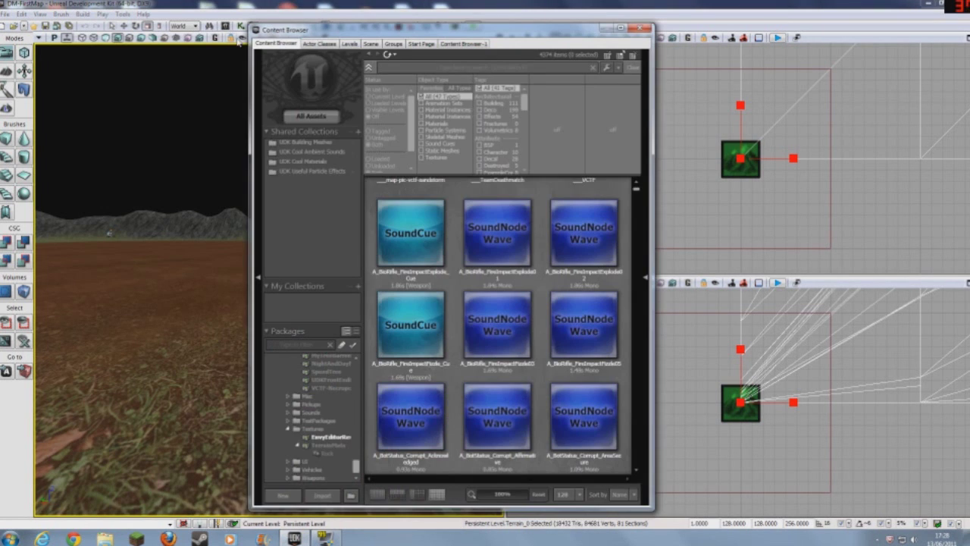
{"action": "left_click", "coordinate": [640, 29]}
{"action": "left_click", "coordinate": [8, 72]}
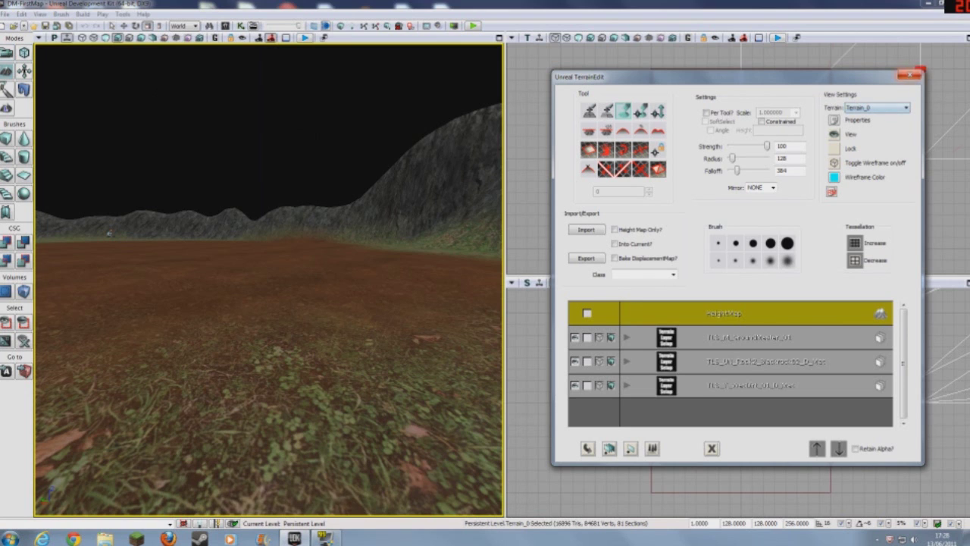
{"action": "left_click", "coordinate": [911, 76]}
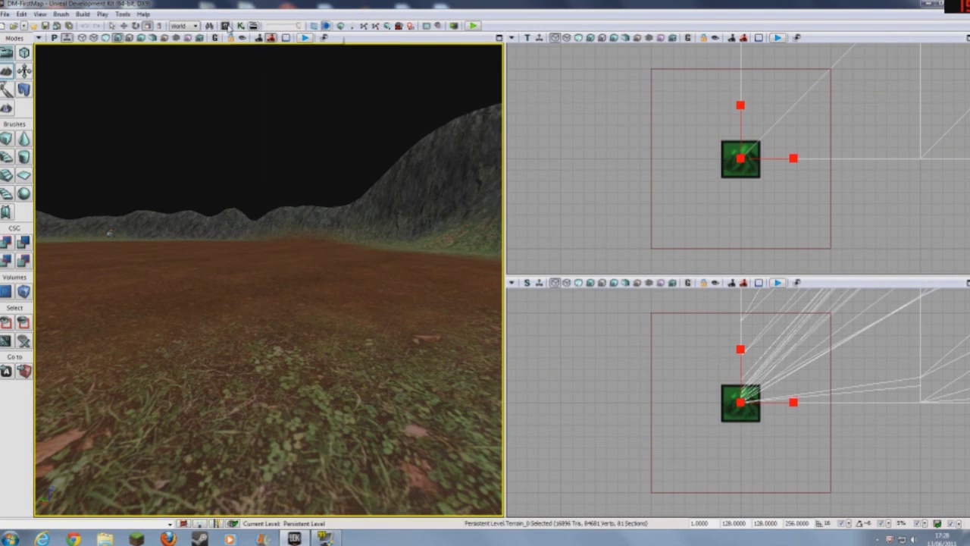
Step: Search the Content Browser for Dirt, limit the object types to Material Instances and Textures, and browse the matching textures
{"action": "left_click", "coordinate": [248, 25]}
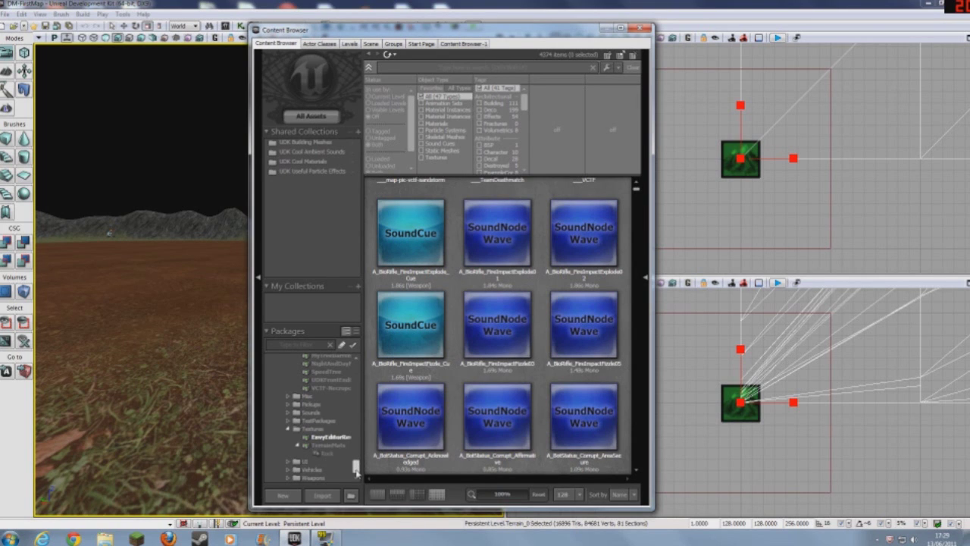
{"action": "left_click_drag", "start_coordinate": [357, 470], "coordinate": [355, 515]}
{"action": "left_click_drag", "start_coordinate": [356, 474], "coordinate": [370, 367]}
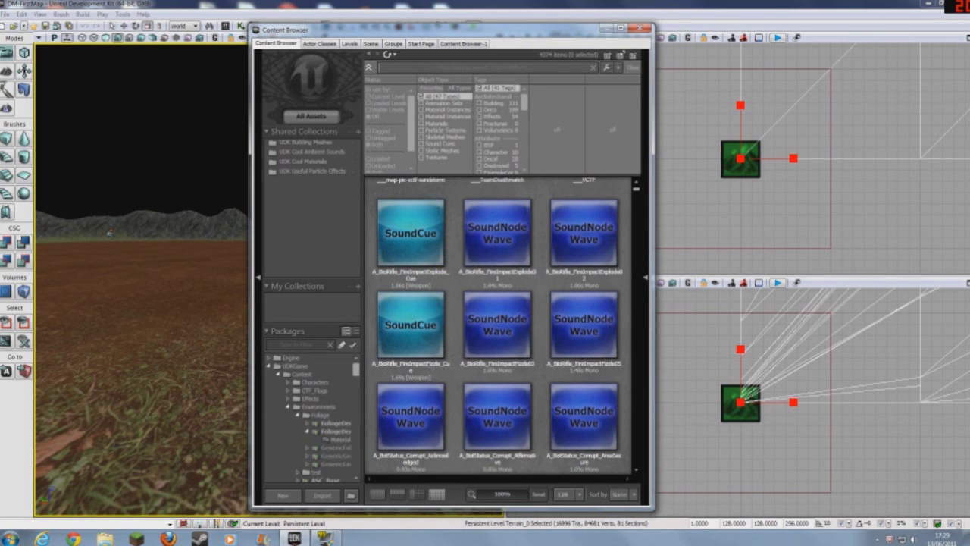
{"action": "type", "text": "Dirt"}
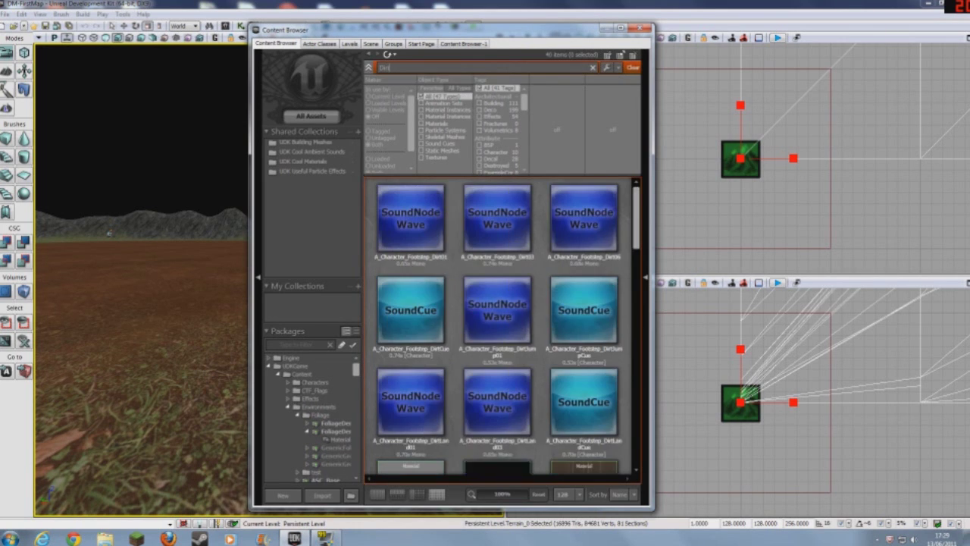
{"action": "left_click_drag", "start_coordinate": [636, 215], "coordinate": [637, 259]}
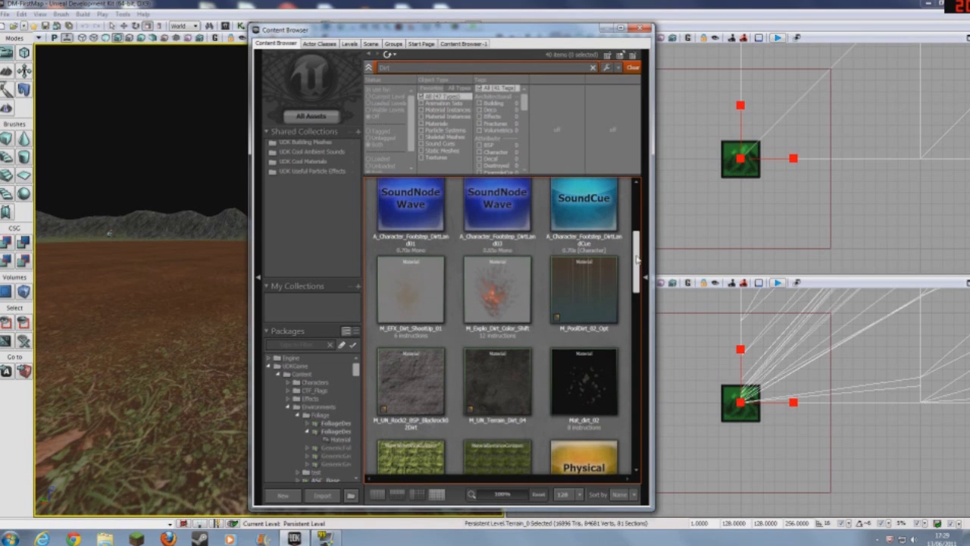
{"action": "left_click", "coordinate": [448, 117]}
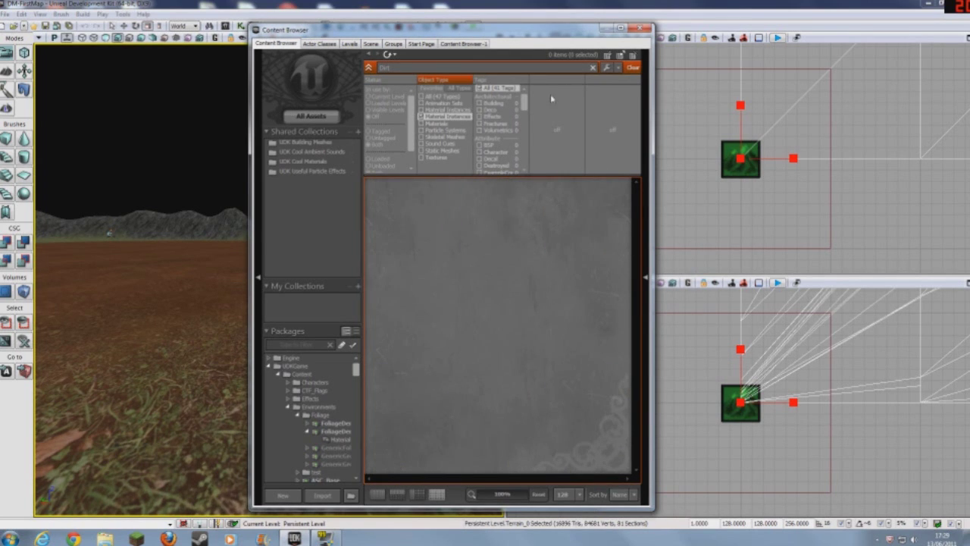
{"action": "left_click", "coordinate": [437, 158]}
{"action": "scroll", "coordinate": [636, 294], "scroll_direction": "down", "scroll_amount": 1}
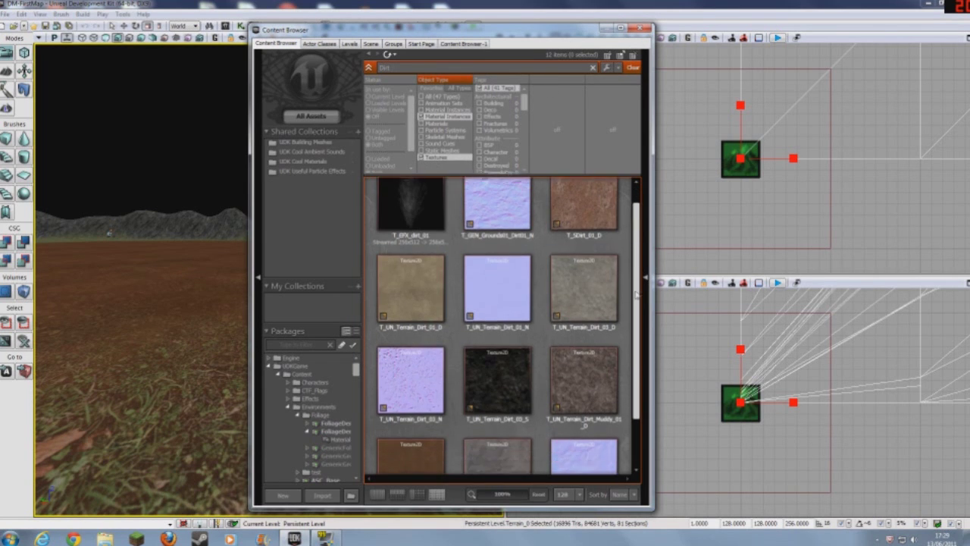
{"action": "scroll", "coordinate": [636, 296], "scroll_direction": "down", "scroll_amount": 2}
Step: Inspect the texture properties of T_WetDirt_01_D and close them
{"action": "right_click", "coordinate": [406, 422]}
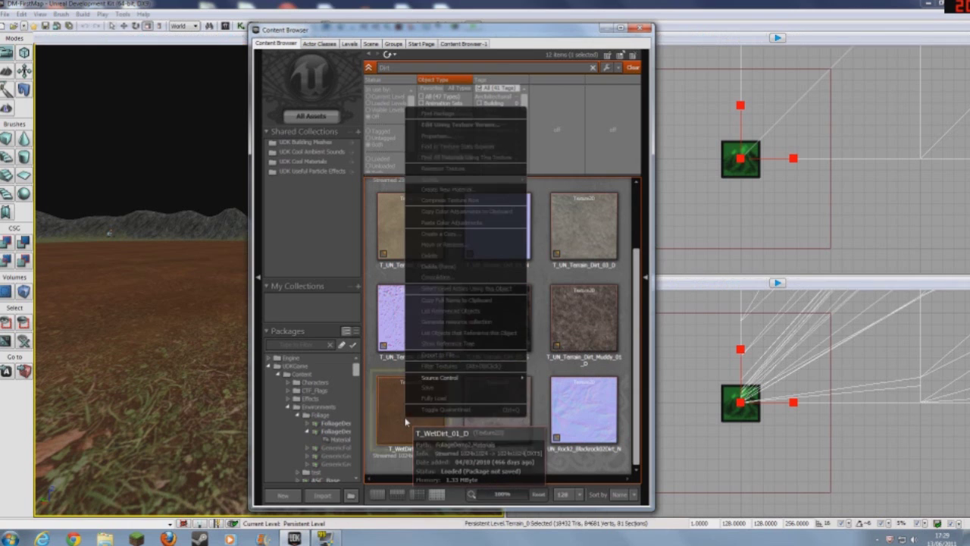
{"action": "left_click", "coordinate": [443, 135]}
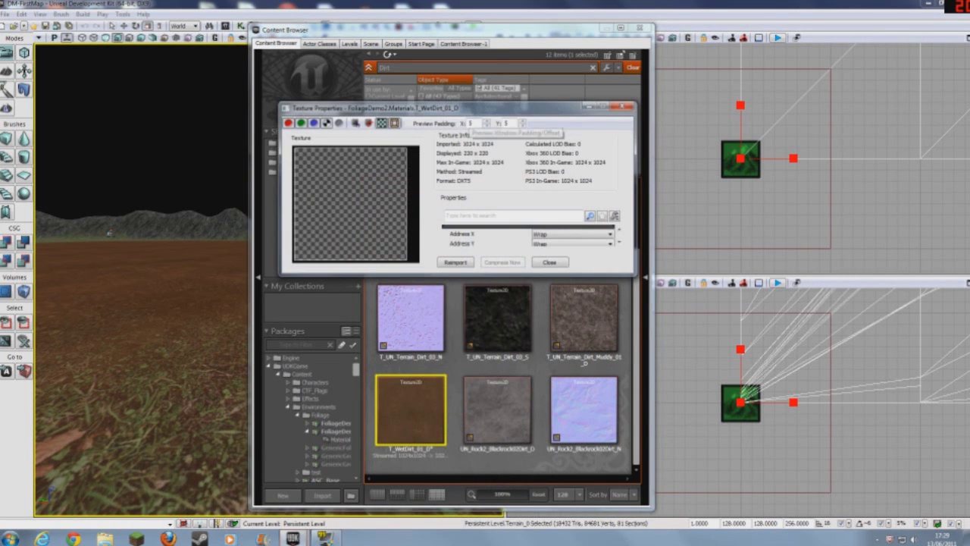
{"action": "left_click", "coordinate": [623, 107]}
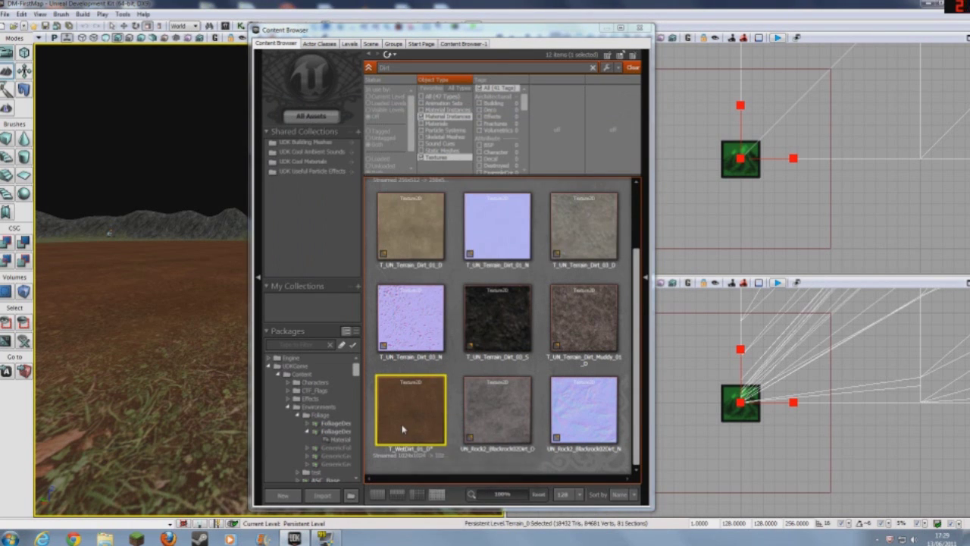
{"action": "right_click", "coordinate": [402, 429]}
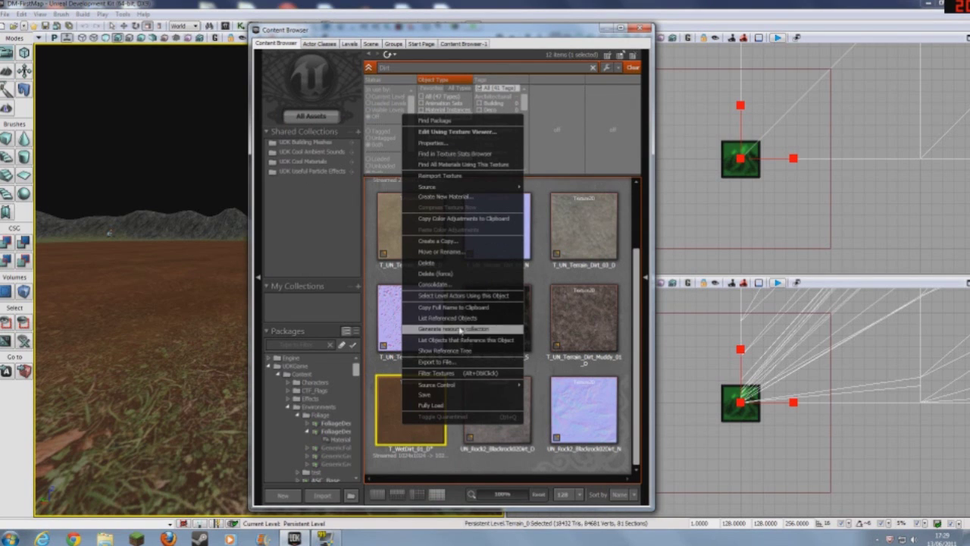
{"action": "left_click", "coordinate": [443, 198]}
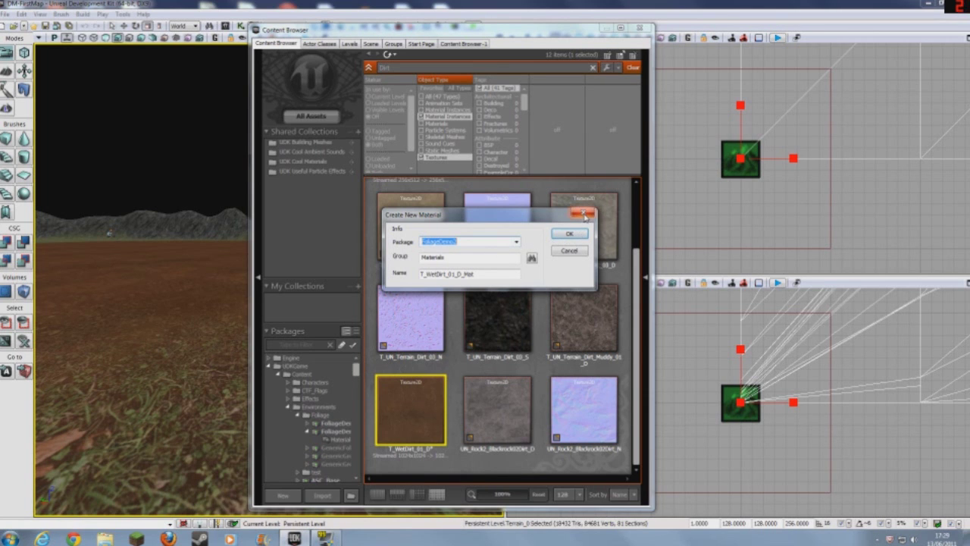
{"action": "left_click", "coordinate": [583, 214]}
Step: Try to create a material named UN_Rock2_Blackrock02_D_Mat from the UN_Rock2_Blackrock02_D texture in package UN_Rock2, group BSP
{"action": "left_click_drag", "start_coordinate": [359, 372], "coordinate": [347, 465]}
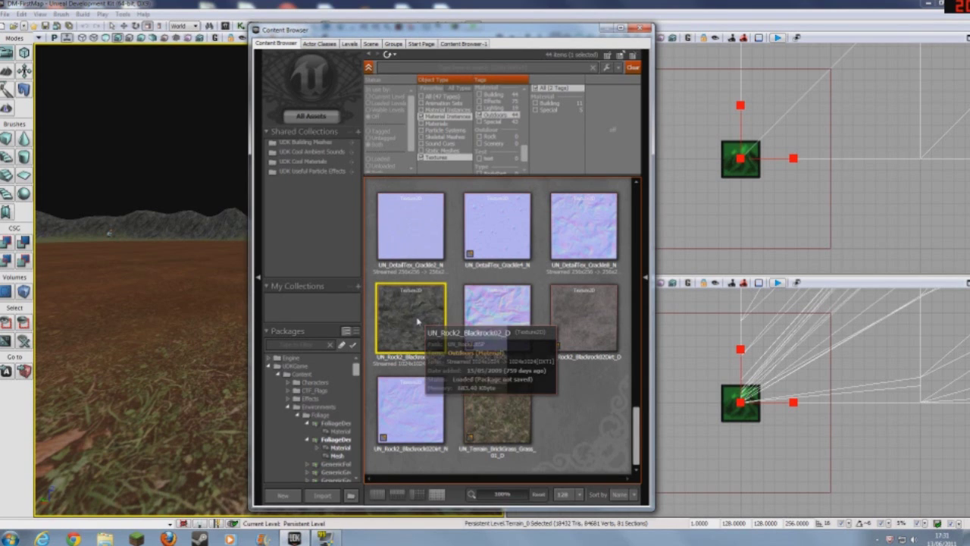
{"action": "right_click", "coordinate": [418, 322]}
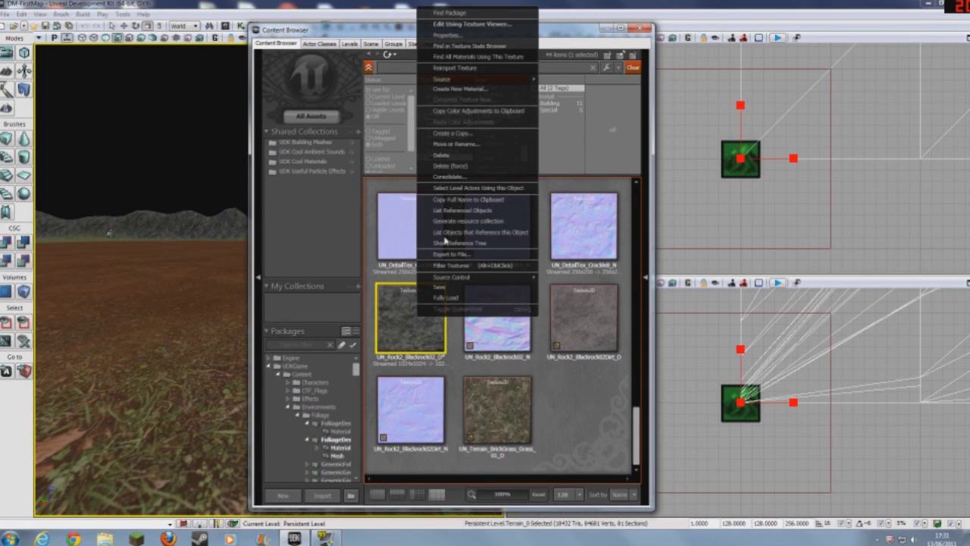
{"action": "left_click", "coordinate": [461, 90]}
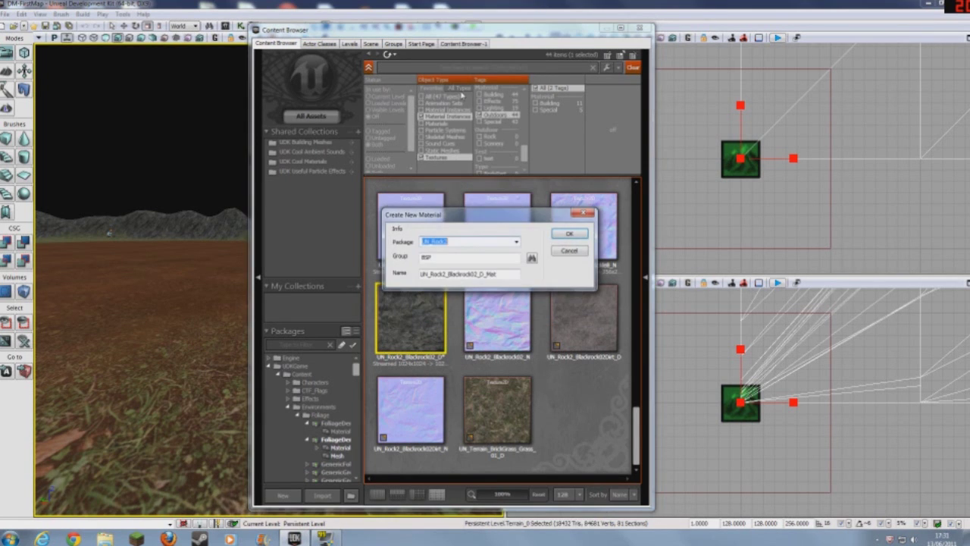
{"action": "left_click", "coordinate": [574, 235]}
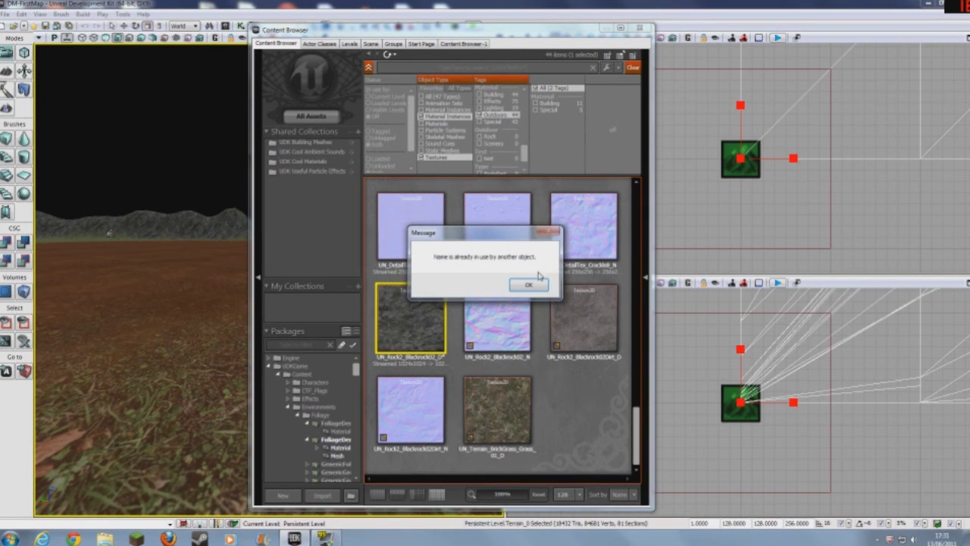
{"action": "left_click", "coordinate": [530, 284]}
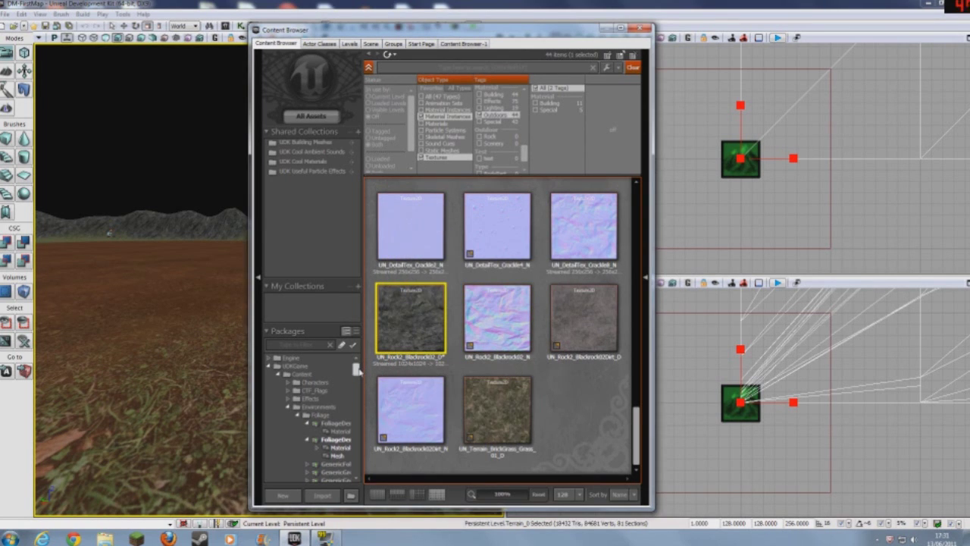
Step: Filter the package list by UN and show the contents of the BSP group in the UN_Rock2 package
{"action": "scroll", "coordinate": [357, 369], "scroll_direction": "down", "scroll_amount": 5}
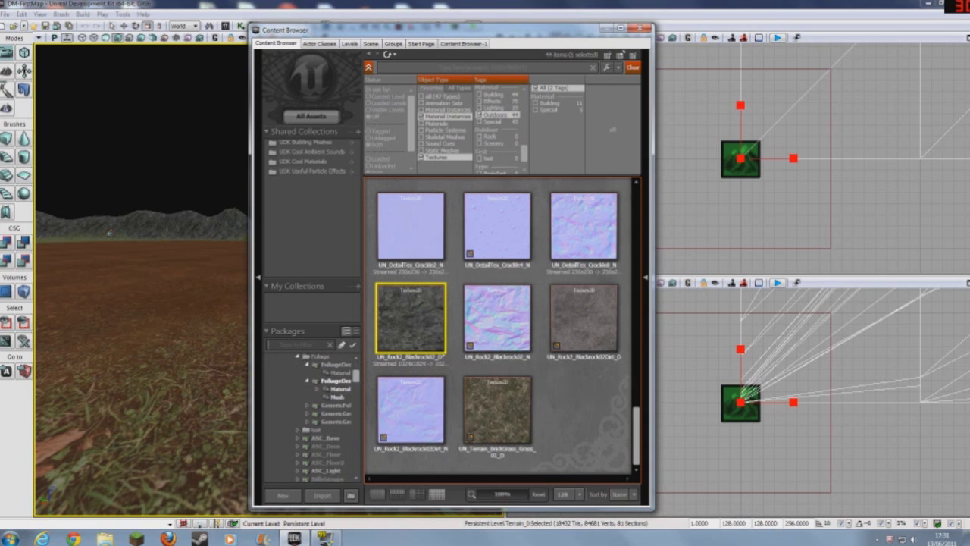
{"action": "type", "text": "u"}
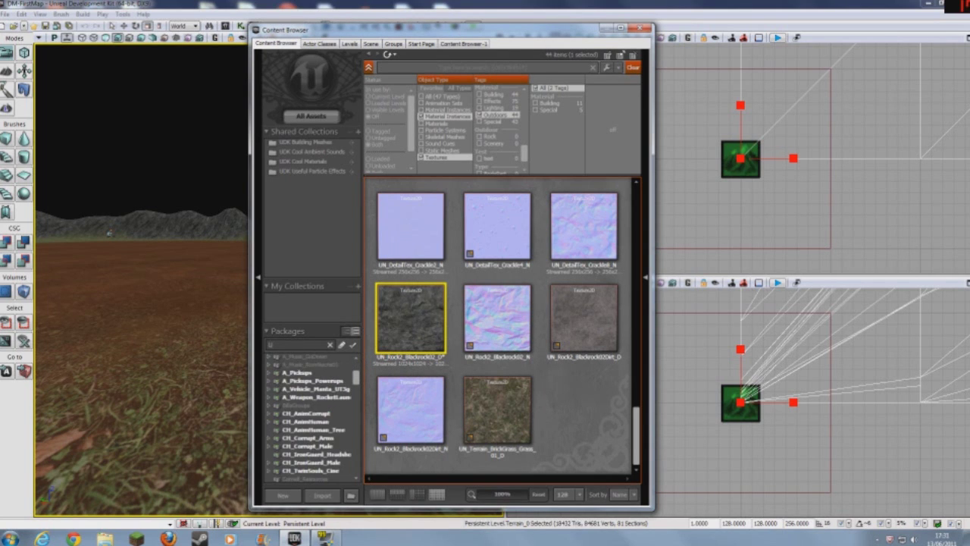
{"action": "type", "text": "n"}
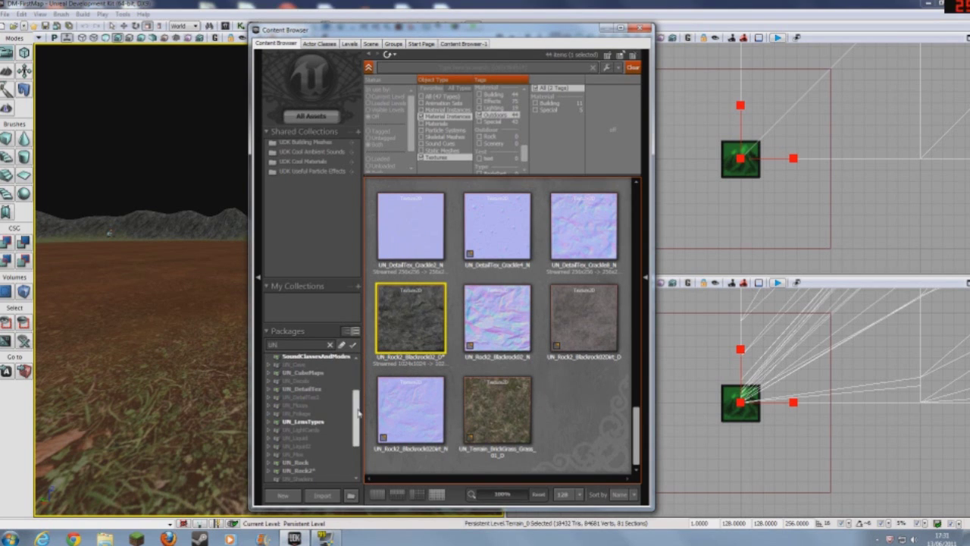
{"action": "scroll", "coordinate": [288, 424], "scroll_direction": "down", "scroll_amount": 2}
{"action": "double_click", "coordinate": [294, 453]}
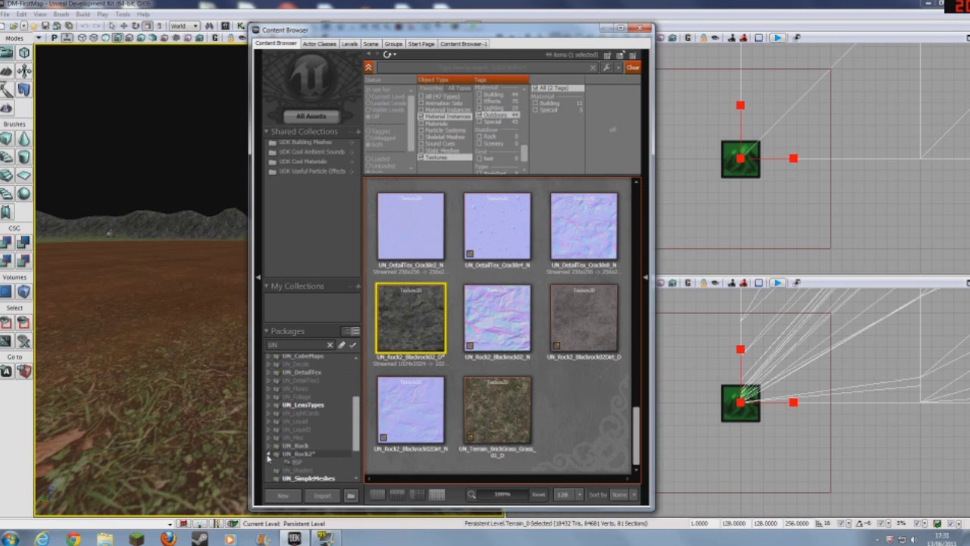
{"action": "left_click", "coordinate": [289, 461]}
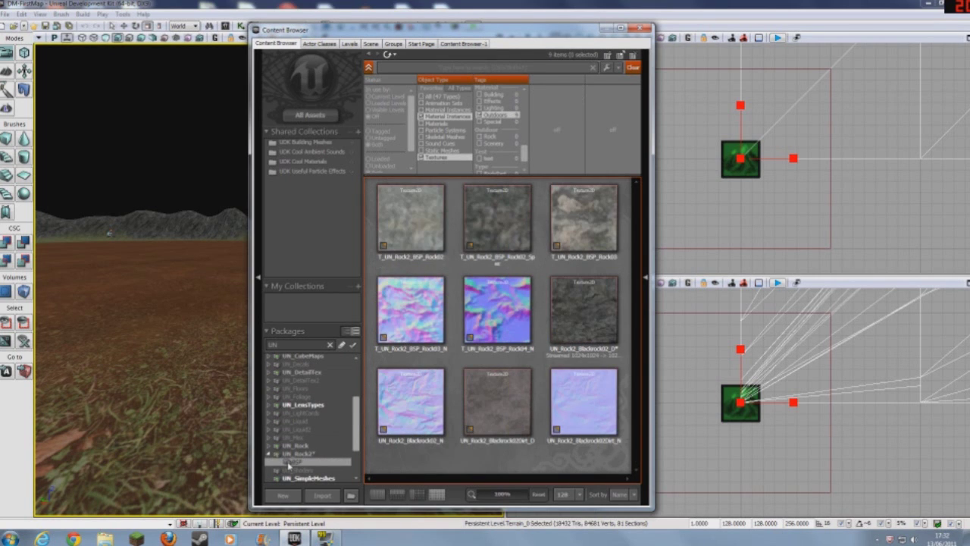
{"action": "scroll", "coordinate": [303, 459], "scroll_direction": "down", "scroll_amount": 3}
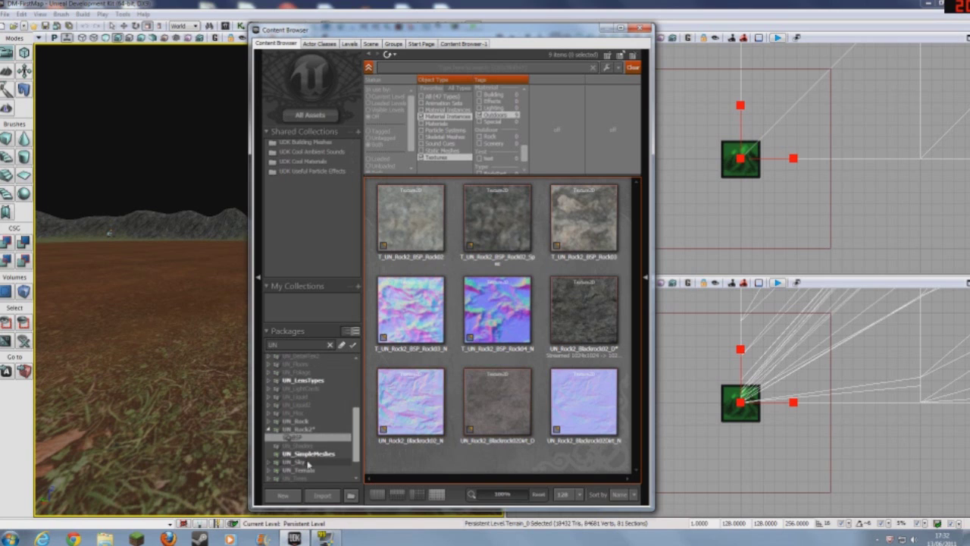
Step: Fully load the UN_Rock2_Blackrock02Dirt_D texture's package and create a new material from that texture with the default package, group and name
{"action": "left_click", "coordinate": [491, 403]}
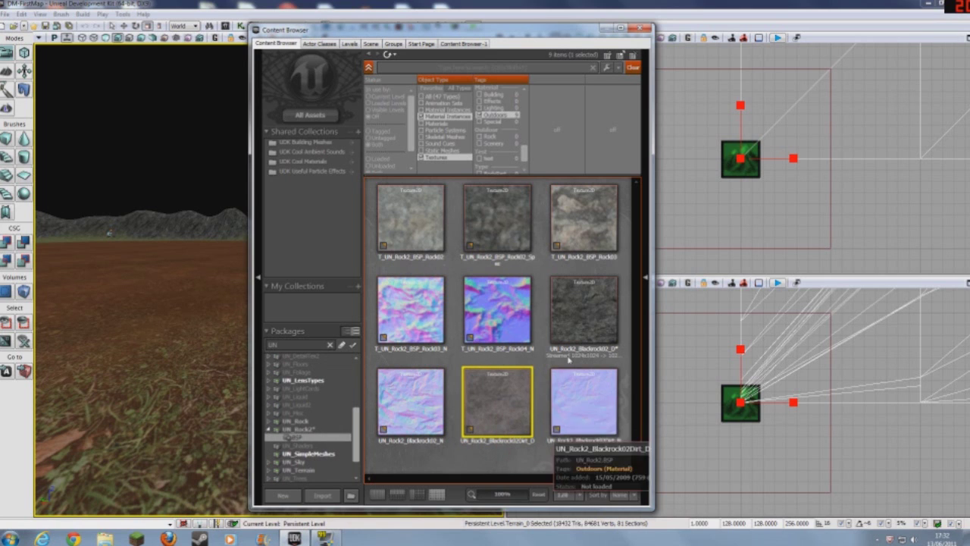
{"action": "right_click", "coordinate": [505, 402]}
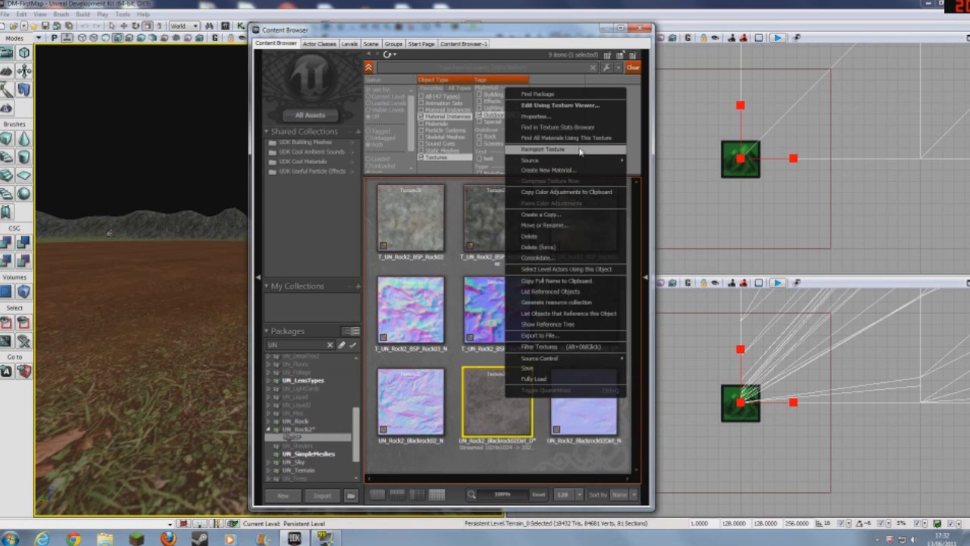
{"action": "left_click", "coordinate": [535, 378]}
{"action": "right_click", "coordinate": [535, 384]}
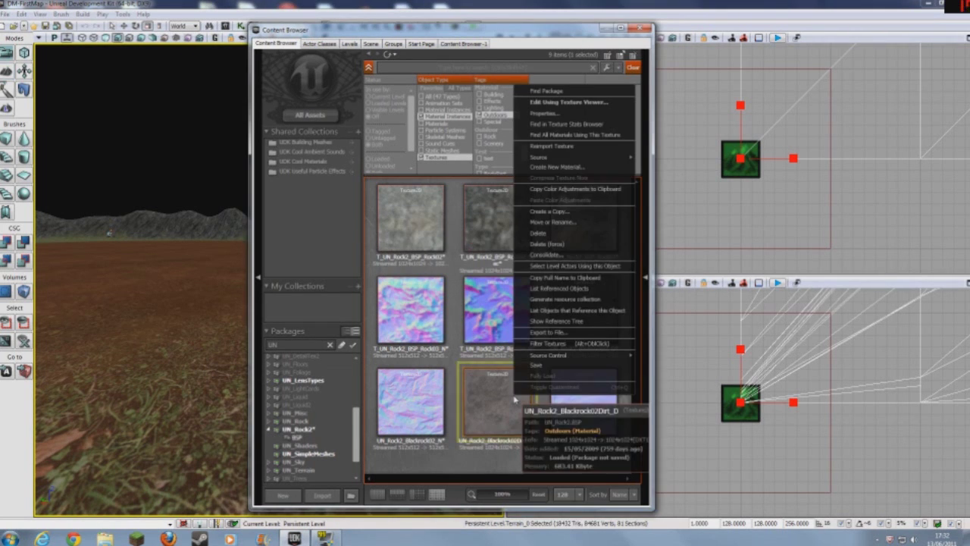
{"action": "left_click", "coordinate": [568, 166]}
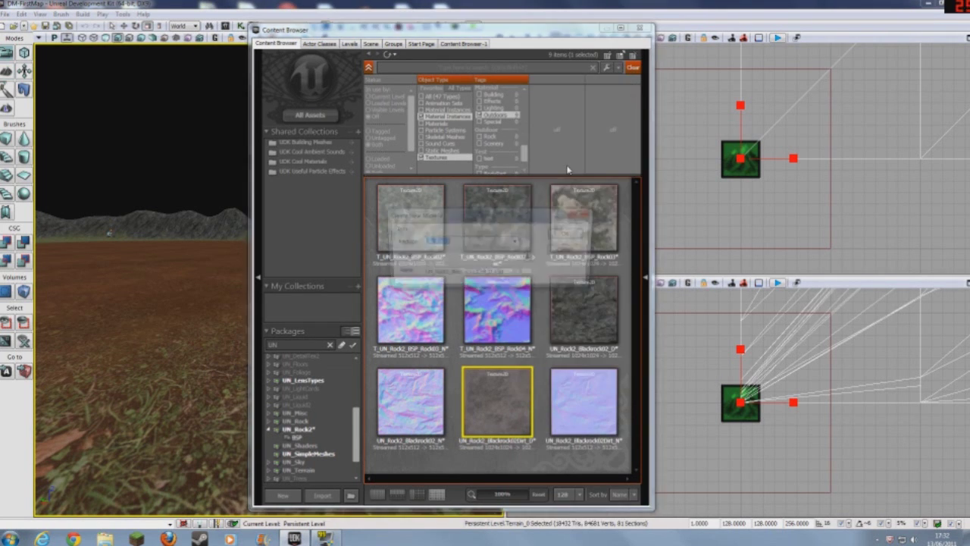
{"action": "left_click", "coordinate": [567, 235]}
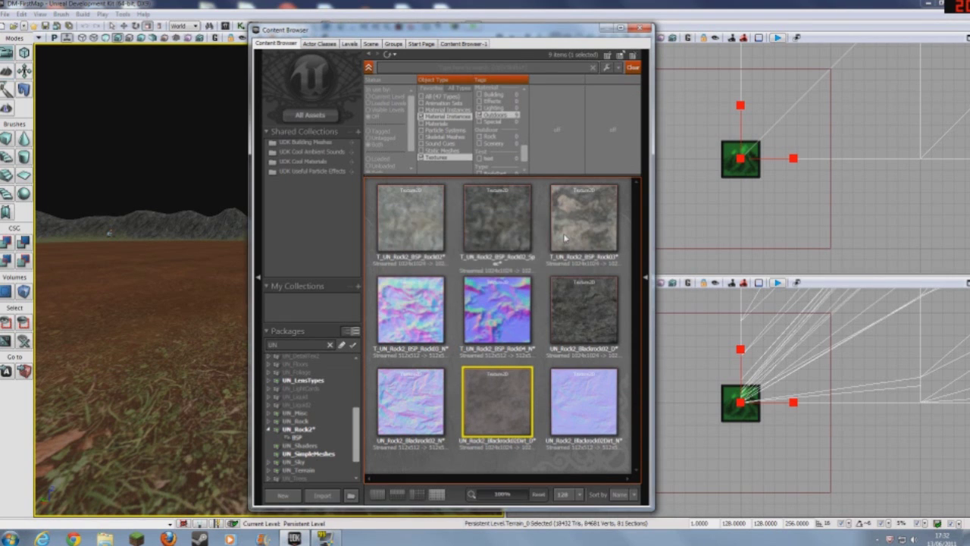
Step: In the Material Editor, connect the texture sample to the Diffuse input of UN_Rock2_Blackrock02Dirt_D_Mat, apply the change and close the editor
{"action": "right_click", "coordinate": [576, 409]}
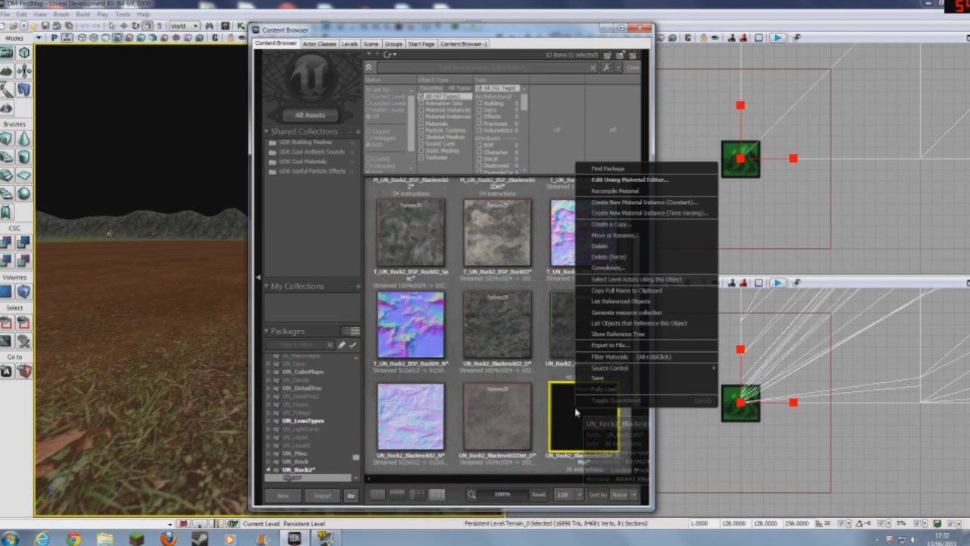
{"action": "left_click", "coordinate": [623, 180]}
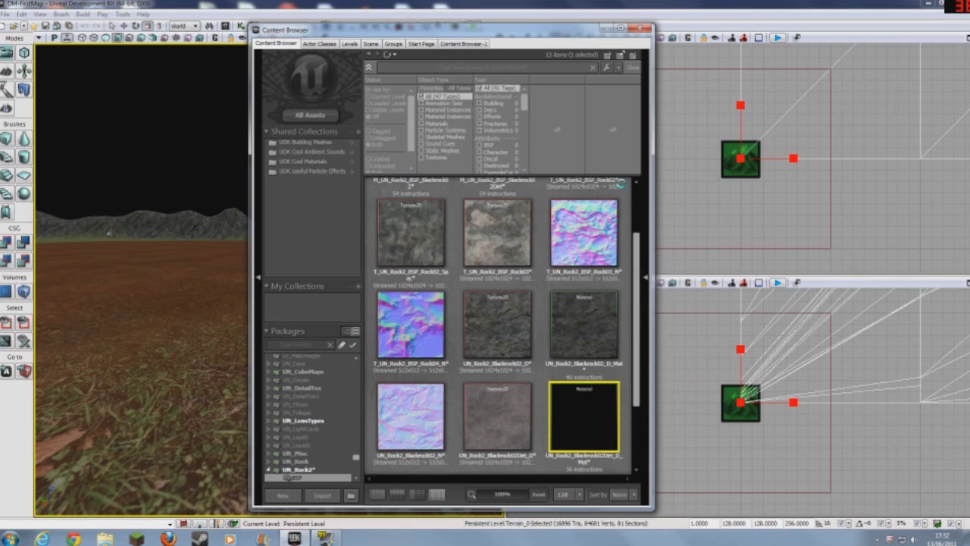
{"action": "left_click", "coordinate": [437, 125]}
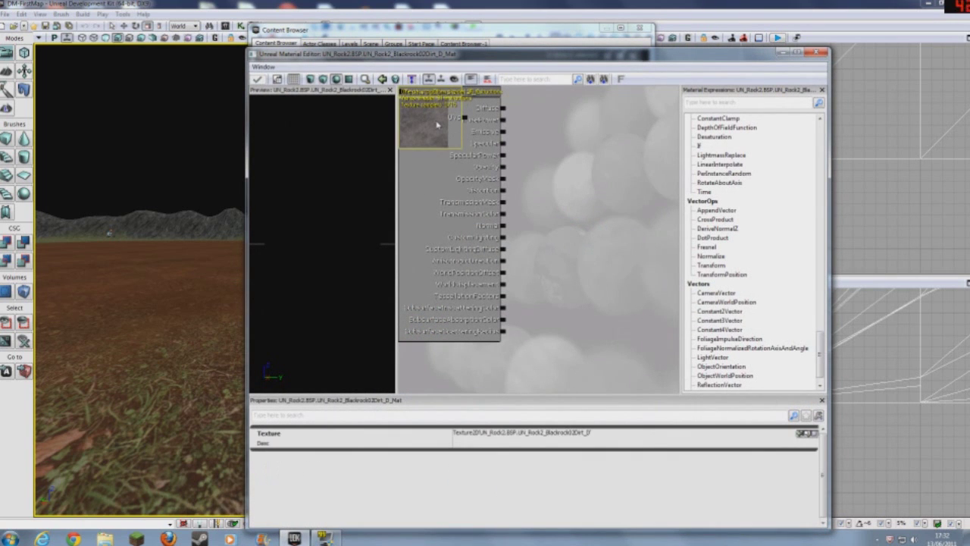
{"action": "left_click_drag", "start_coordinate": [438, 125], "coordinate": [567, 137]}
{"action": "left_click", "coordinate": [531, 123]}
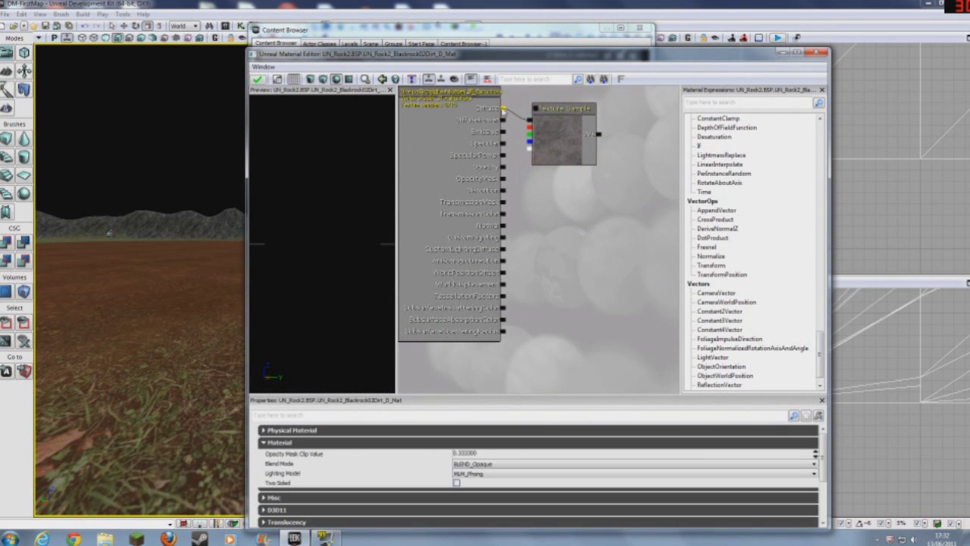
{"action": "left_click_drag", "start_coordinate": [503, 111], "coordinate": [503, 112]}
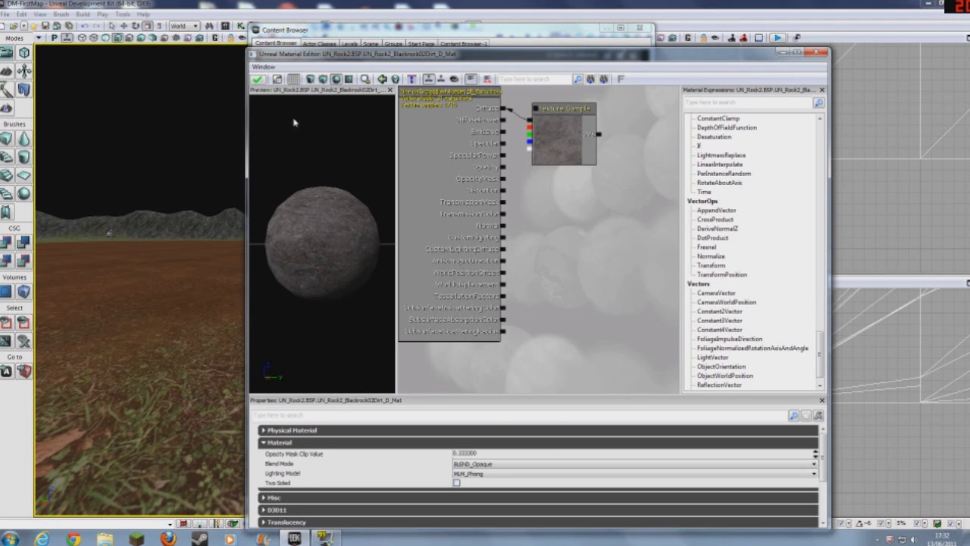
{"action": "left_click", "coordinate": [258, 79]}
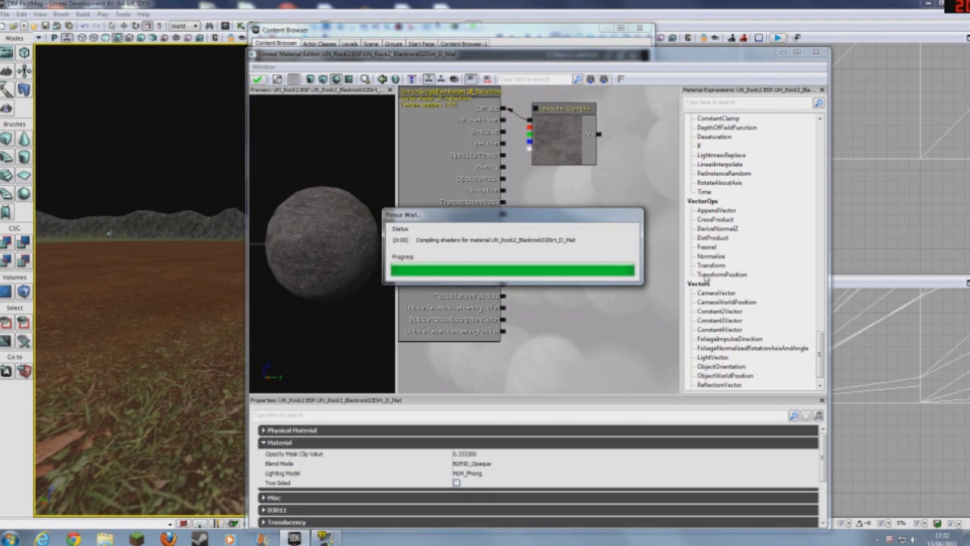
{"action": "left_click", "coordinate": [817, 53]}
Step: Save the UN_Rock2_Blackrock02Dirt_D_Mat and UN_Rock2_Blackrock02_D_Mat materials and close the Content Browser
{"action": "right_click", "coordinate": [584, 414]}
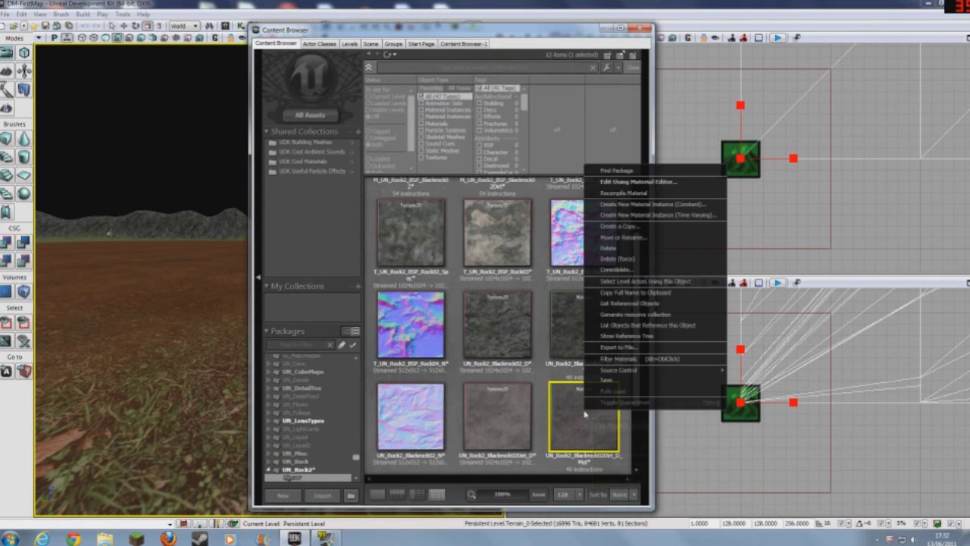
{"action": "left_click", "coordinate": [607, 380]}
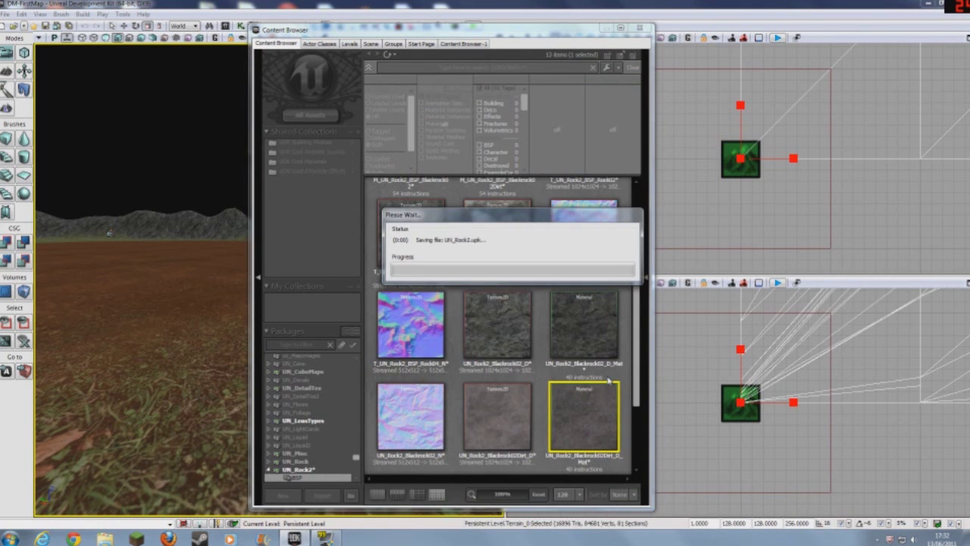
{"action": "right_click", "coordinate": [590, 413]}
{"action": "left_click", "coordinate": [587, 418]}
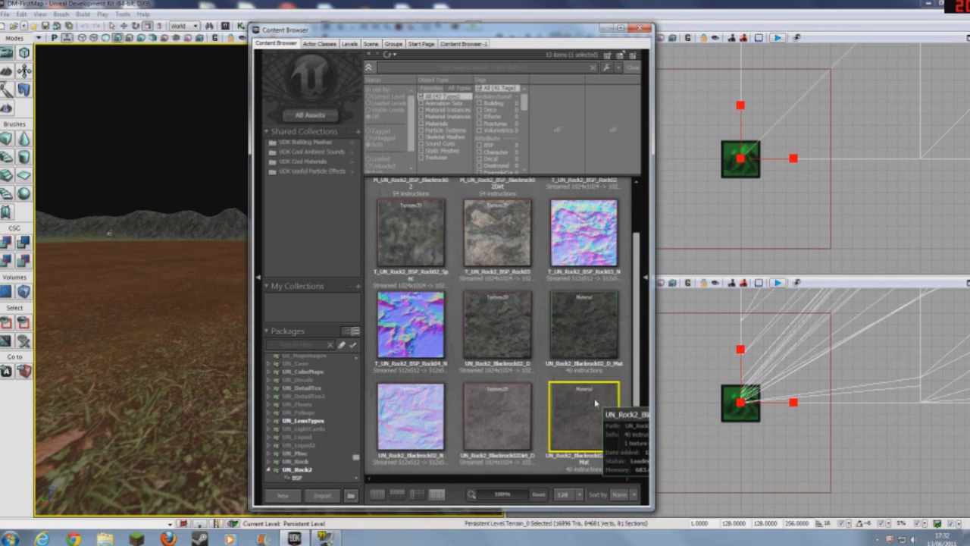
{"action": "left_click", "coordinate": [601, 347]}
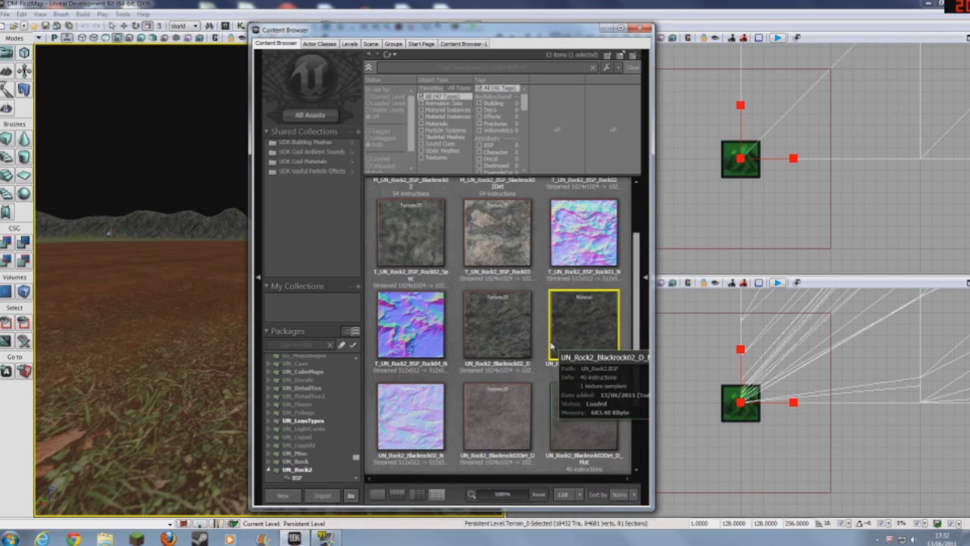
{"action": "right_click", "coordinate": [574, 339]}
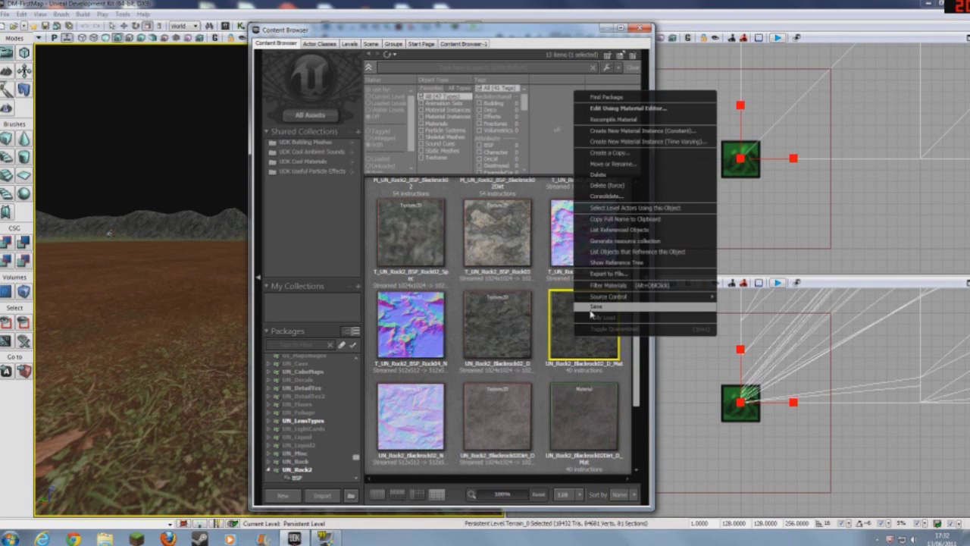
{"action": "left_click", "coordinate": [591, 311]}
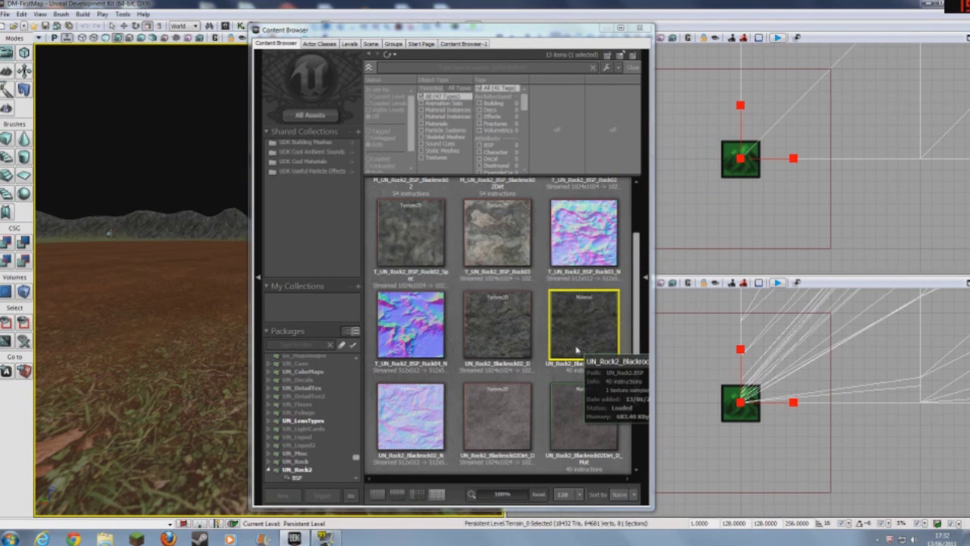
{"action": "left_click", "coordinate": [642, 29]}
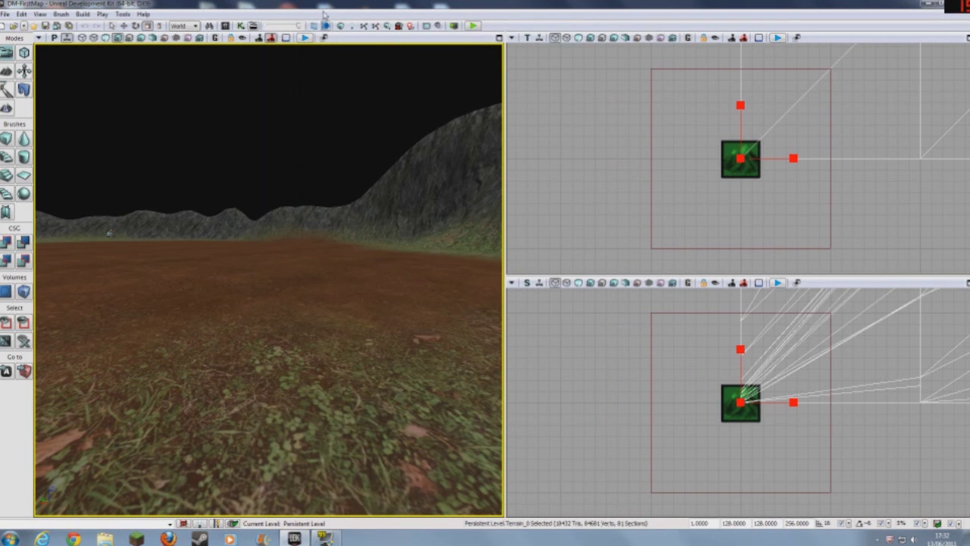
Step: Play the level in the perspective viewport, walk across the valley and test-fire the weapon while inspecting the terrain
{"action": "left_click", "coordinate": [304, 38]}
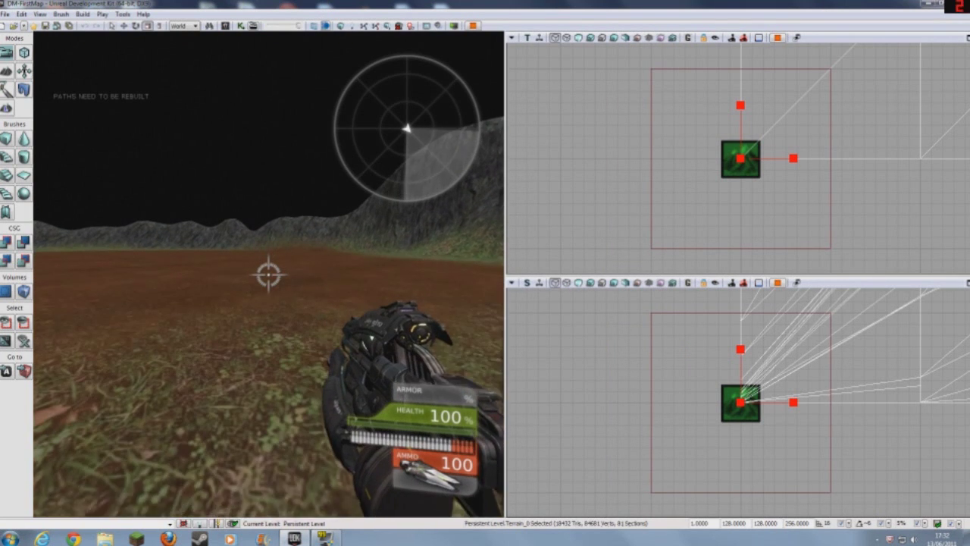
{"action": "key", "text": "w"}
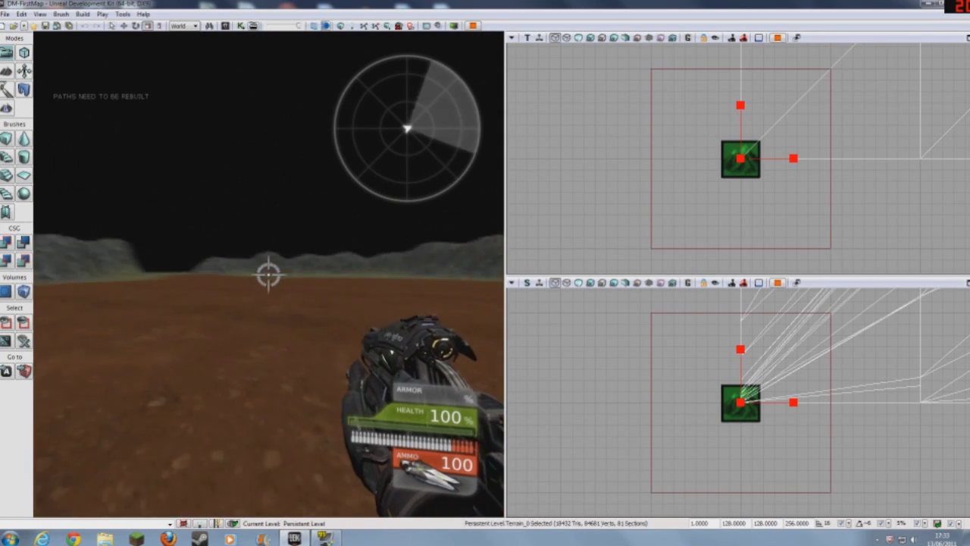
{"action": "left_click", "coordinate": [268, 275]}
{"action": "key", "text": "w"}
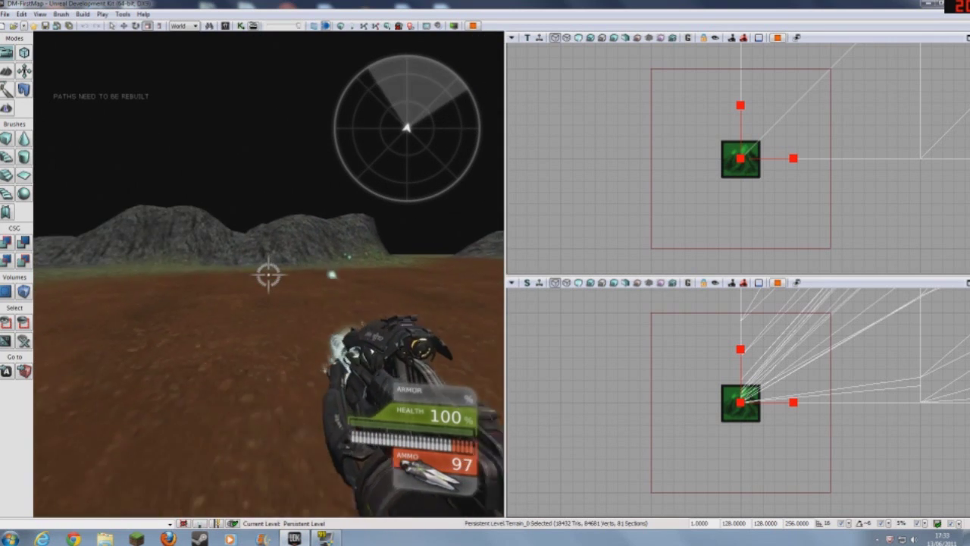
{"action": "right_click", "coordinate": [268, 274]}
{"action": "left_click_drag", "start_coordinate": [269, 274], "coordinate": [269, 274]}
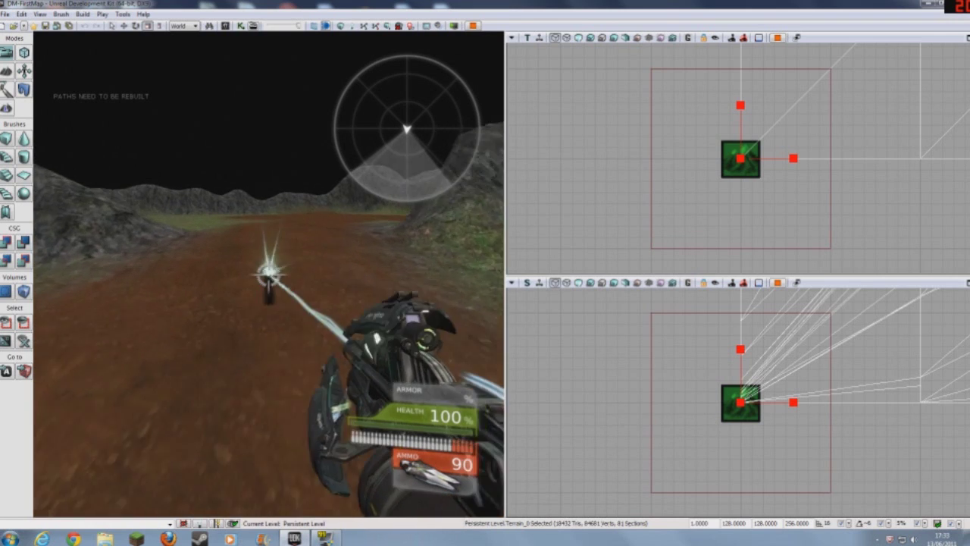
{"action": "right_click", "coordinate": [268, 274]}
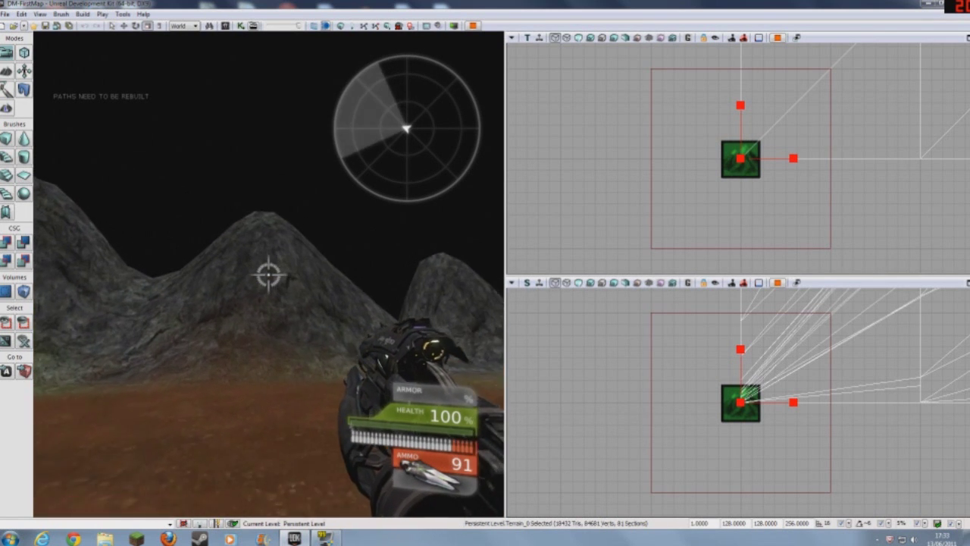
{"action": "left_click", "coordinate": [269, 274]}
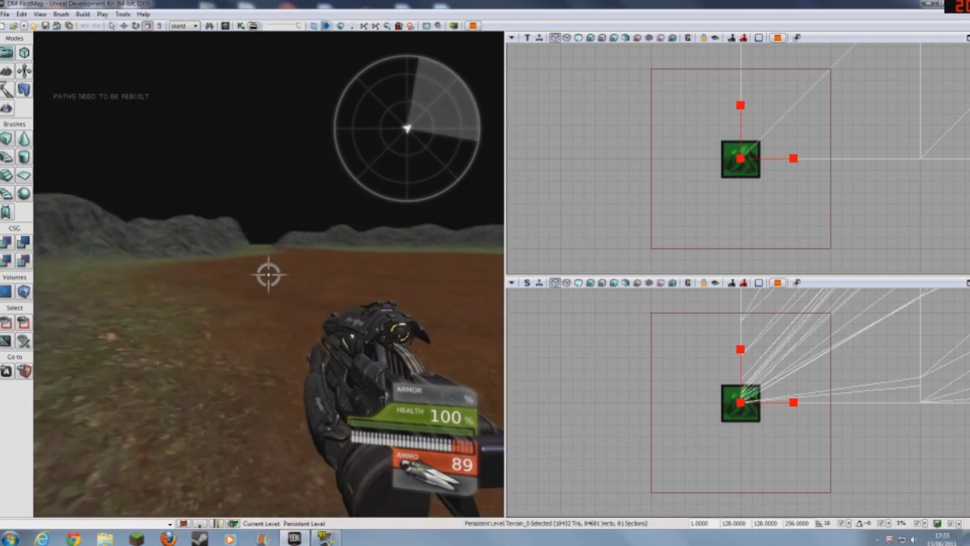